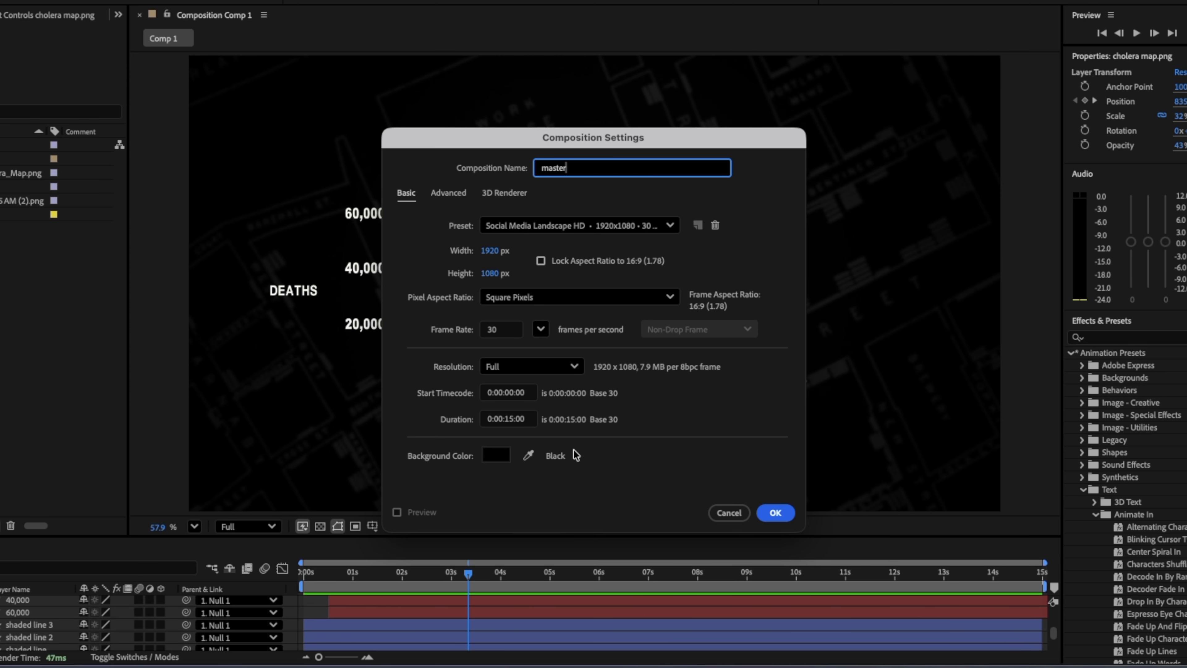
# - Create a 15-second, 1920x1080 composition named master at 30 fps and enlarge the timeline area
pyautogui.click(782, 513)
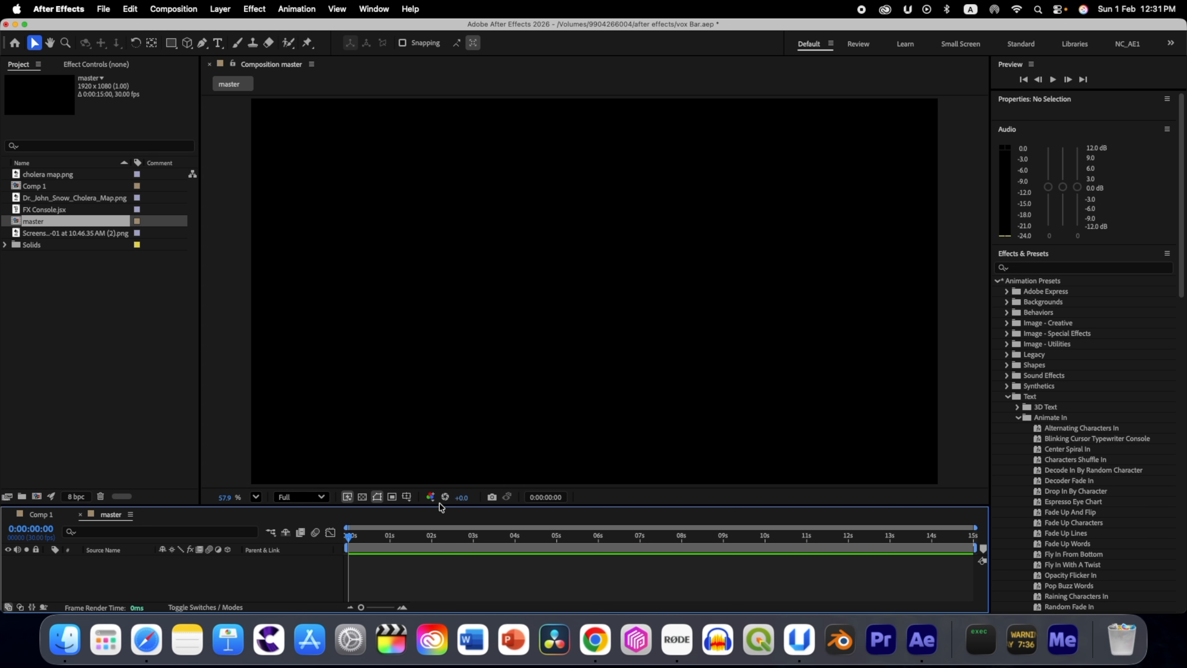
pyautogui.moveTo(440, 506); pyautogui.dragTo(438, 432)
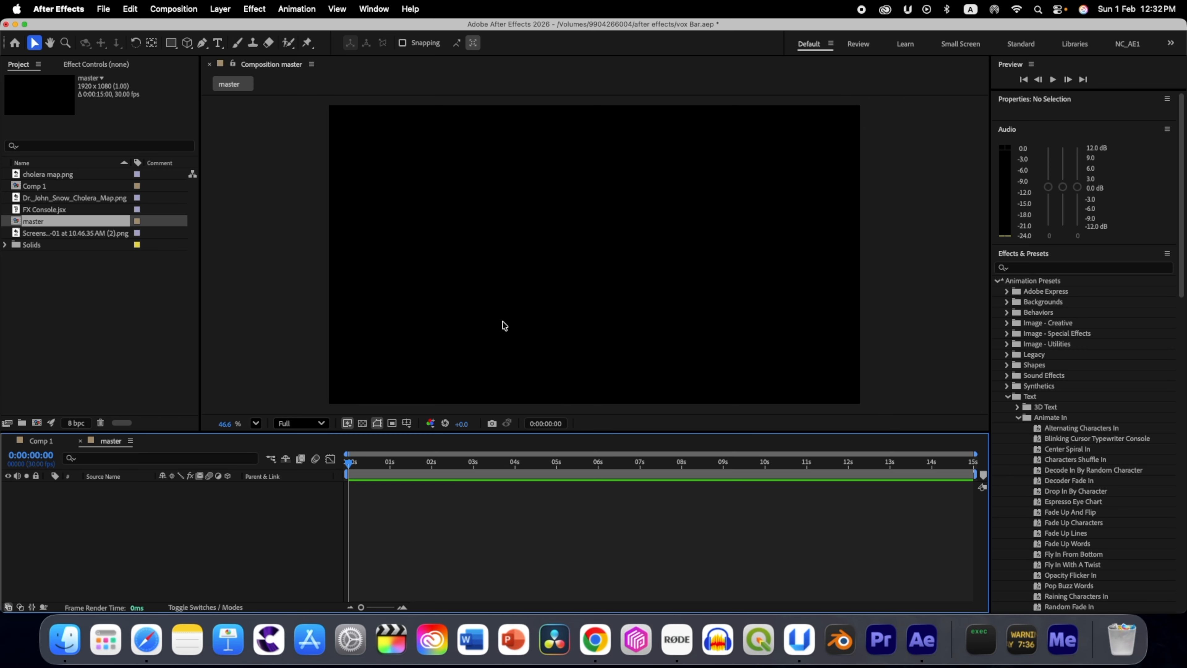
pyautogui.moveTo(187, 432); pyautogui.dragTo(296, 459)
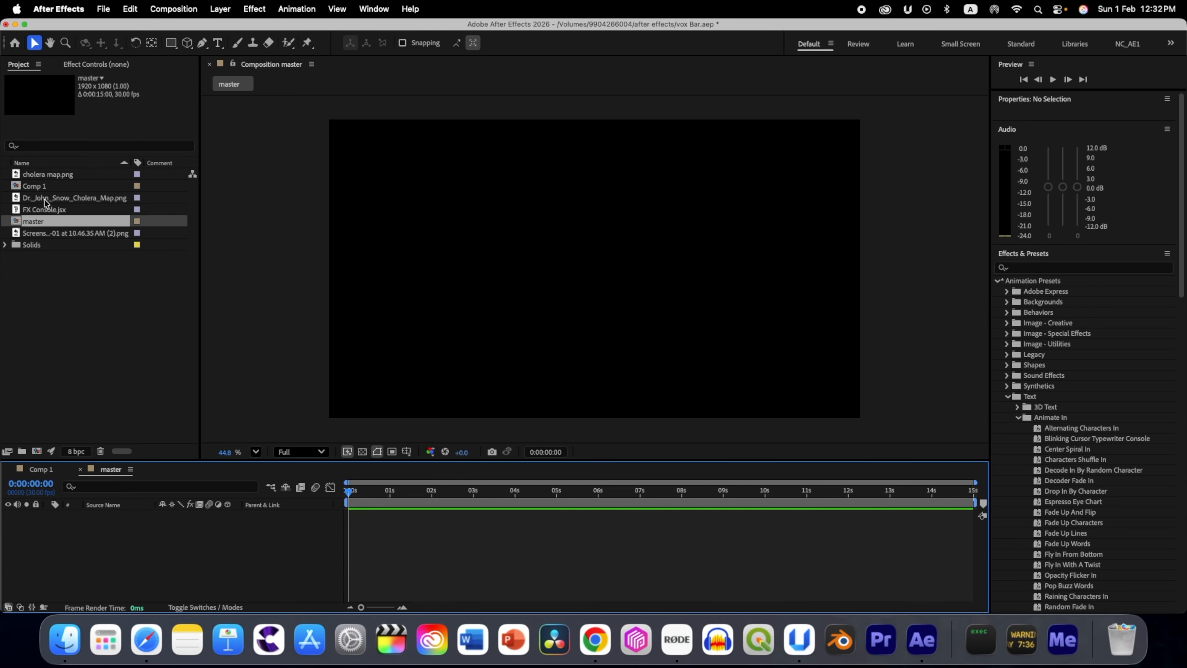
# - Add the chart screenshot to the master timeline as a locked reference layer at 9% opacity
pyautogui.click(52, 234)
pyautogui.moveTo(18, 235); pyautogui.dragTo(95, 533)
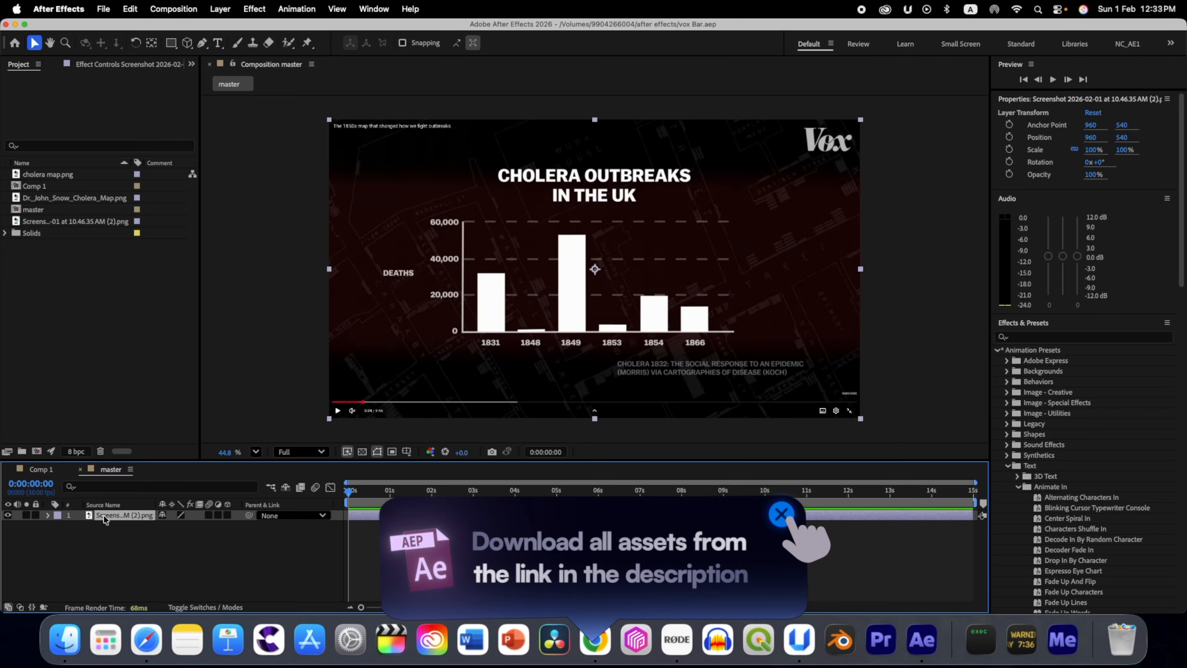
pyautogui.press('t')
pyautogui.moveTo(166, 527); pyautogui.dragTo(118, 533)
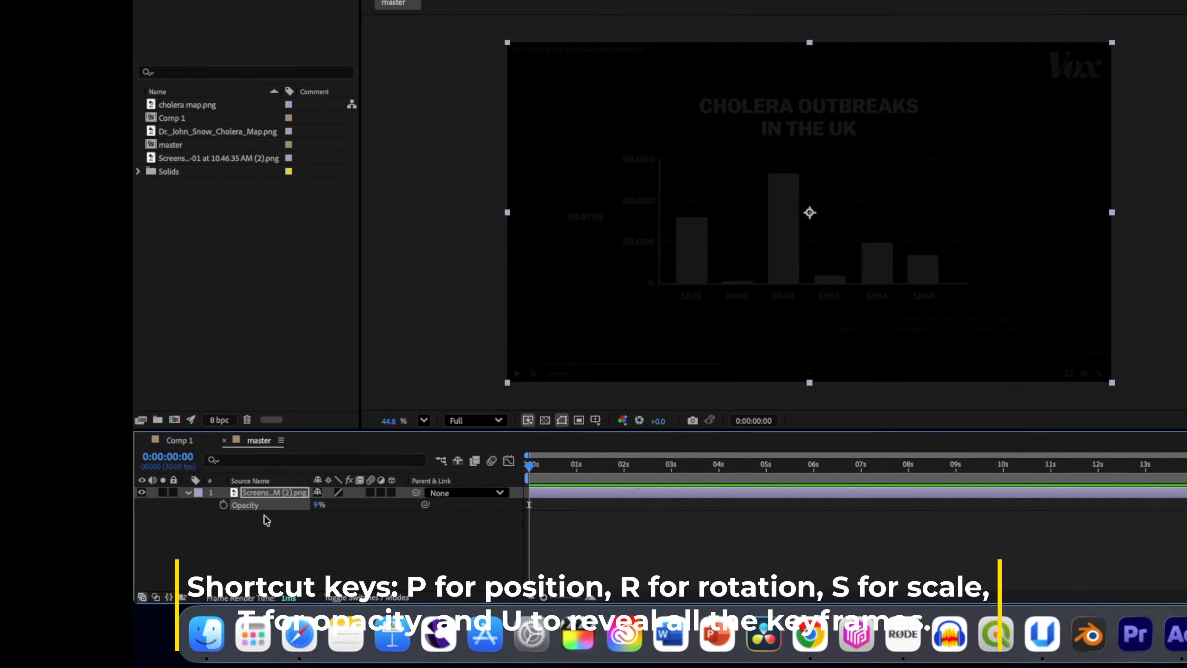
pyautogui.click(217, 485)
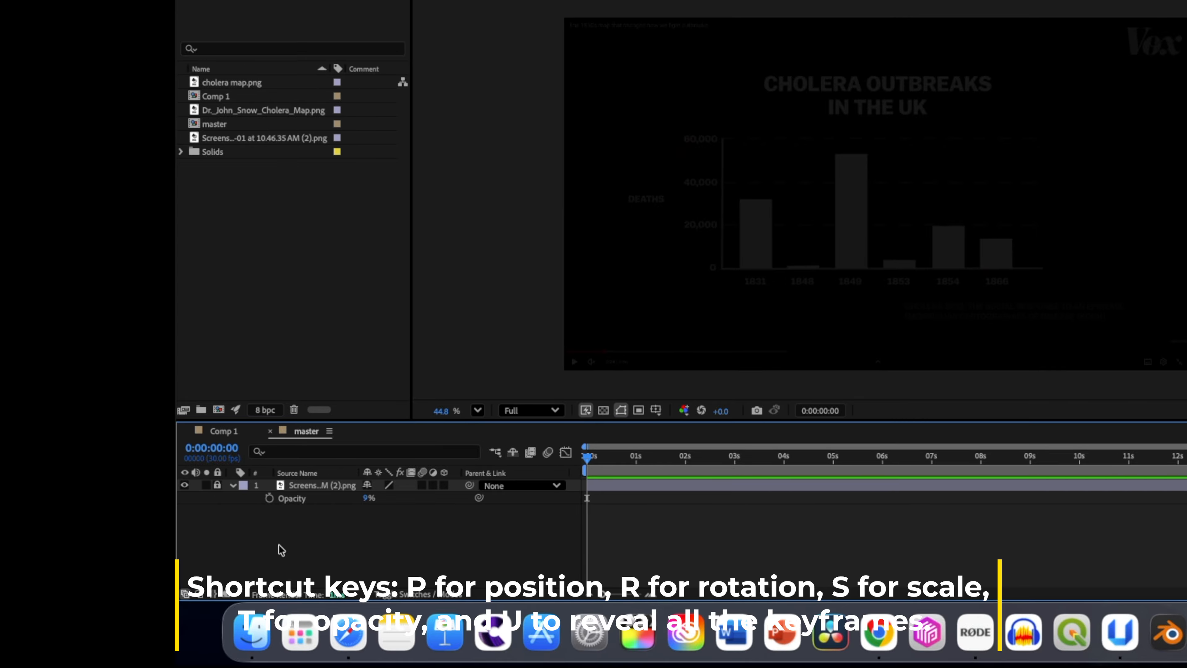
pyautogui.click(233, 485)
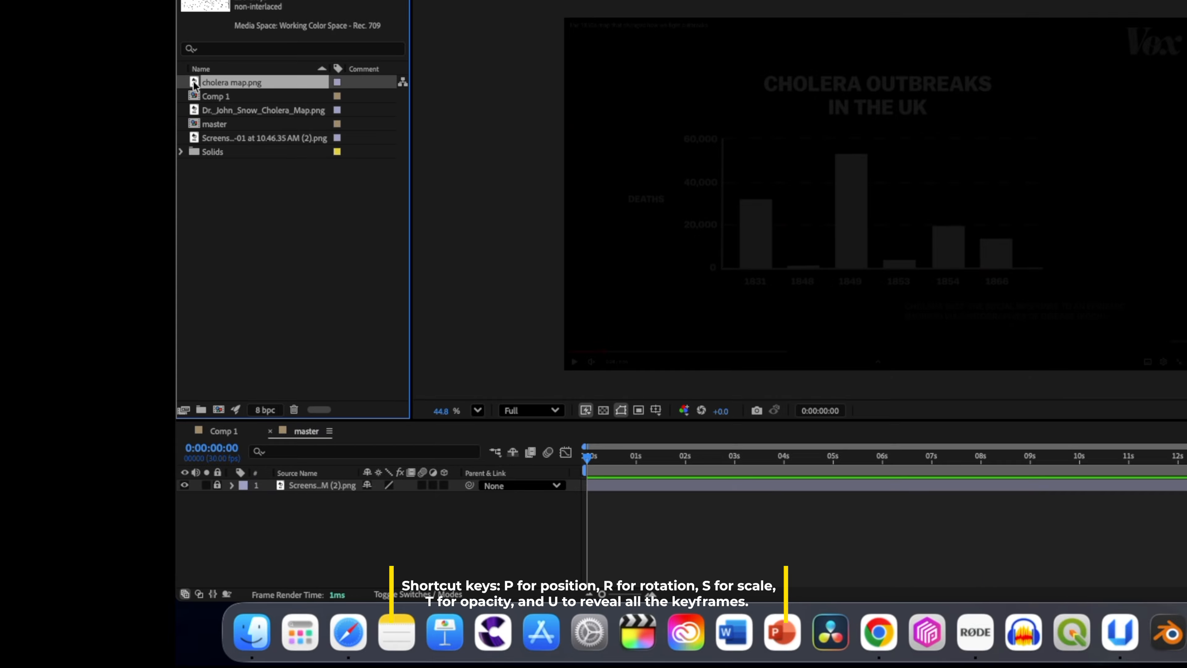
# - Place cholera map.png above the screenshot layer and scale it down to 24%
pyautogui.moveTo(194, 85); pyautogui.dragTo(283, 487)
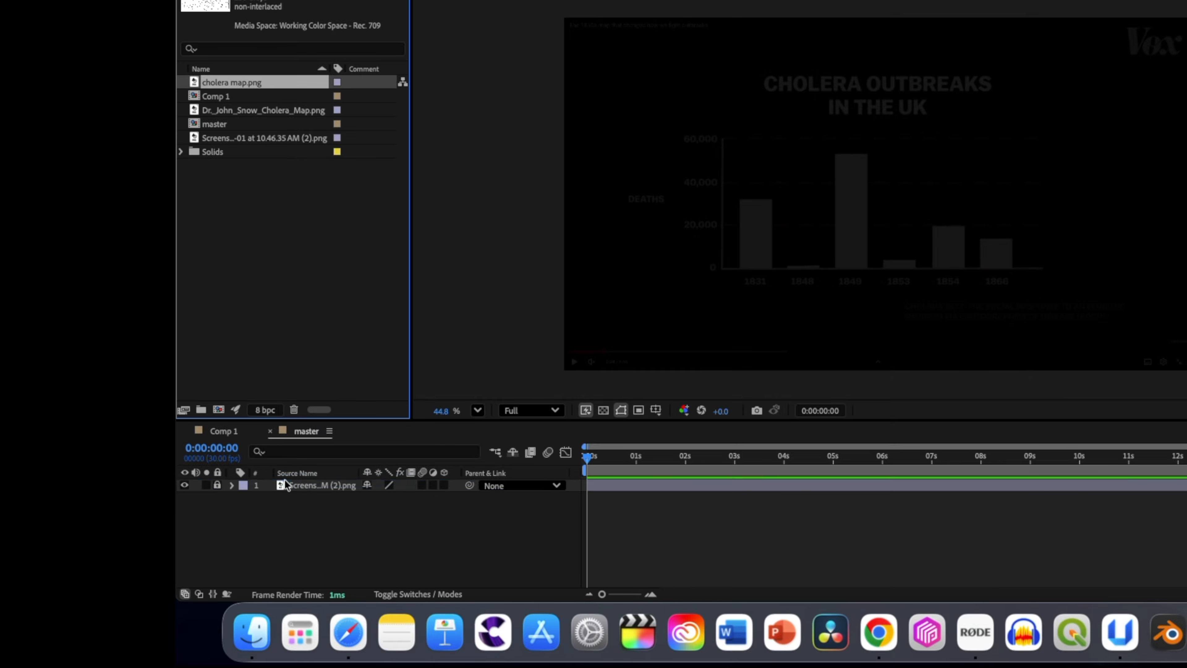
pyautogui.press('space')
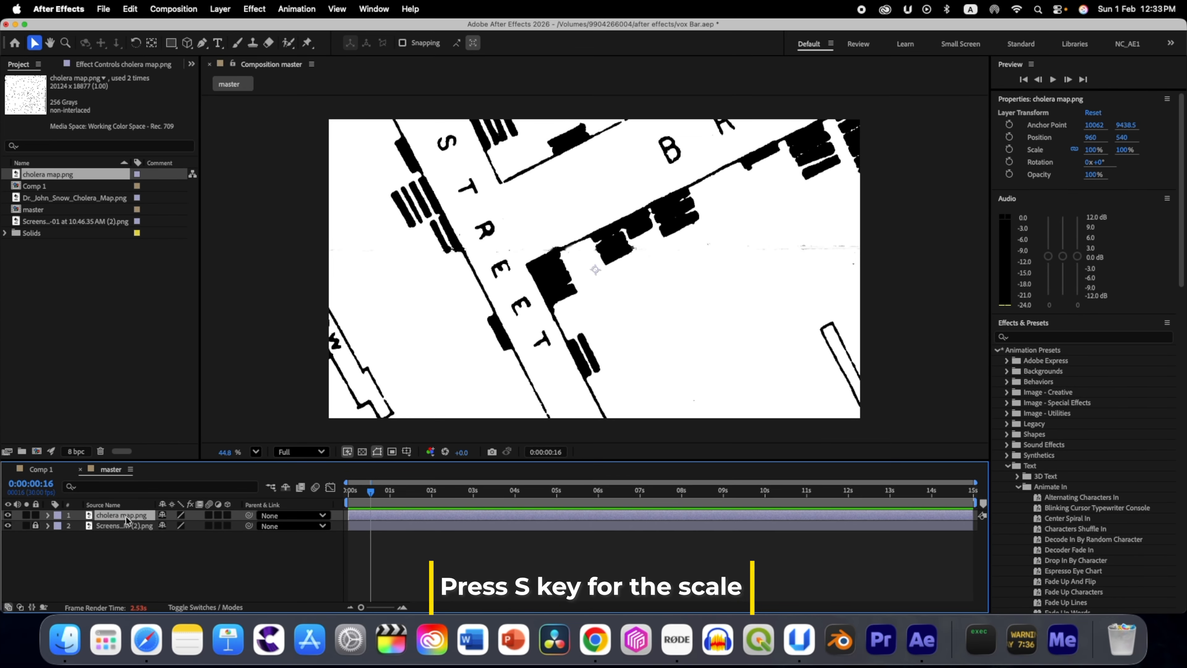
pyautogui.press('s')
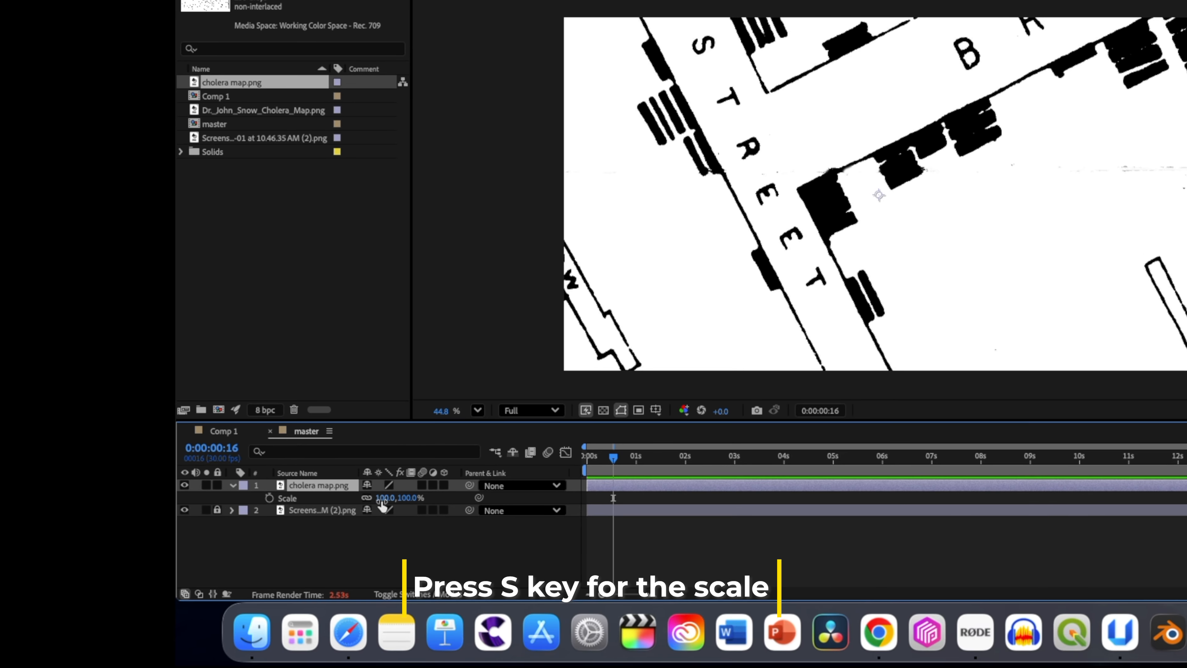
pyautogui.moveTo(174, 527); pyautogui.dragTo(172, 528)
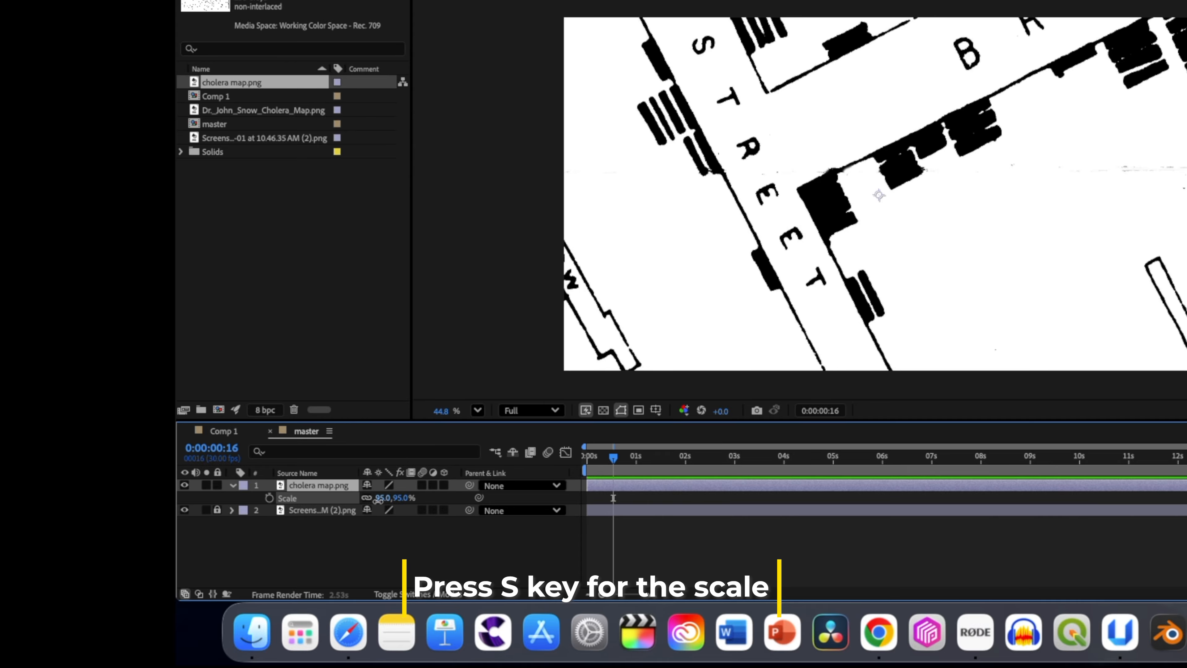
pyautogui.moveTo(378, 499); pyautogui.dragTo(329, 510)
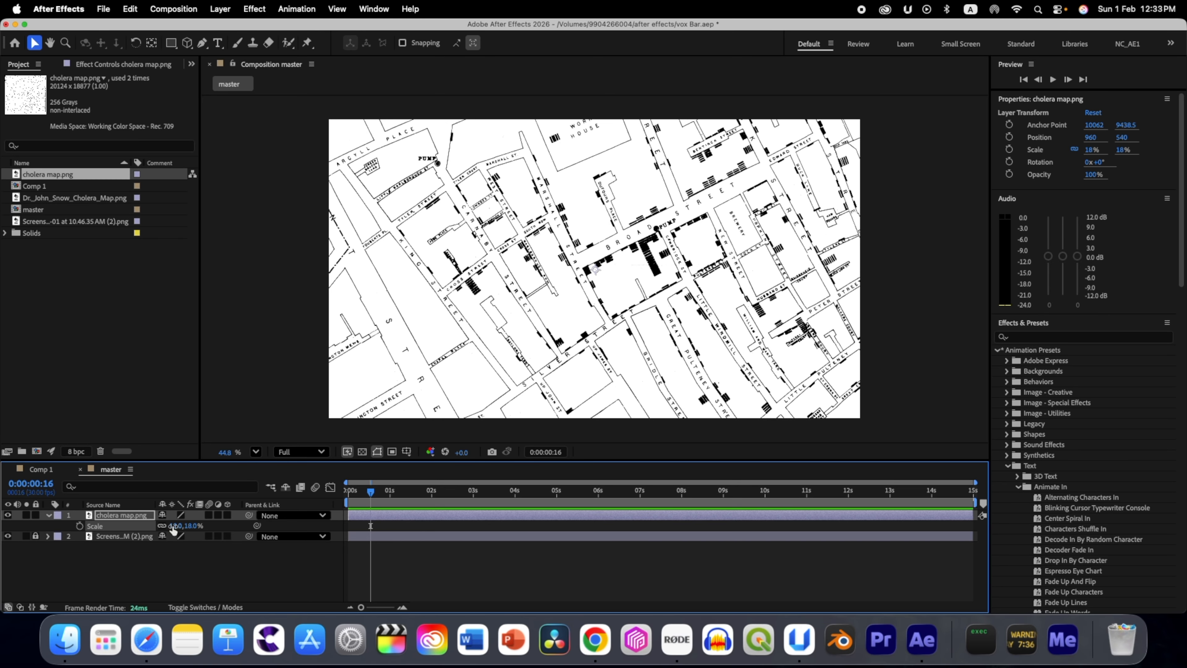
pyautogui.moveTo(174, 527); pyautogui.dragTo(178, 527)
pyautogui.click(100, 515)
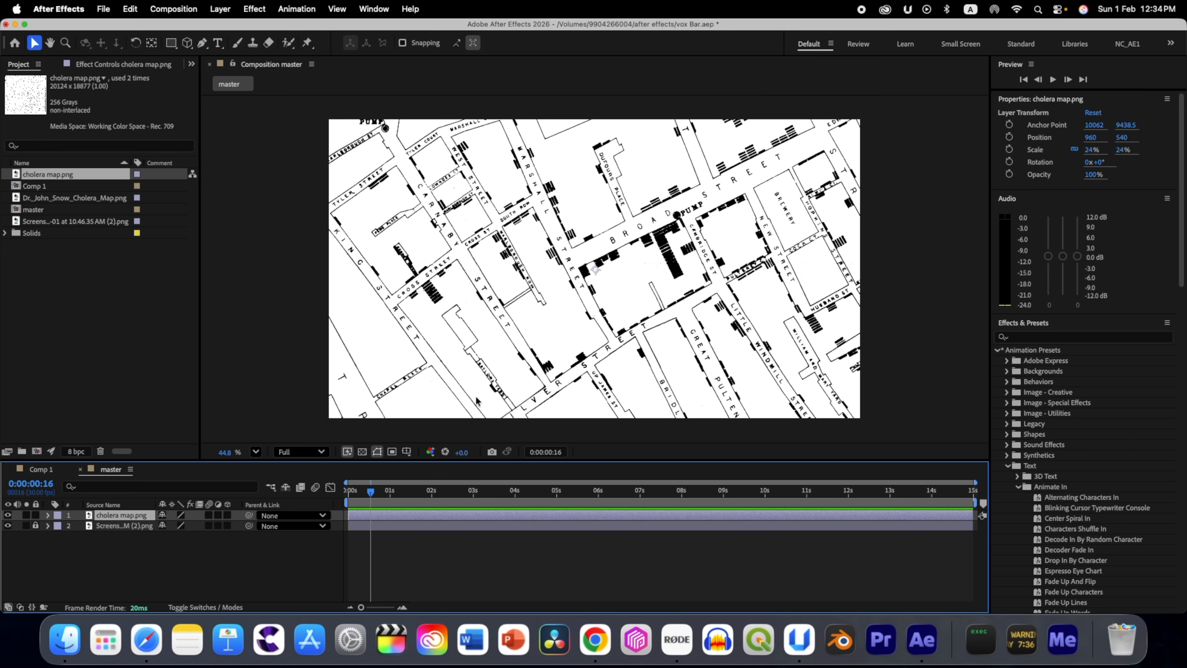
pyautogui.click(123, 553)
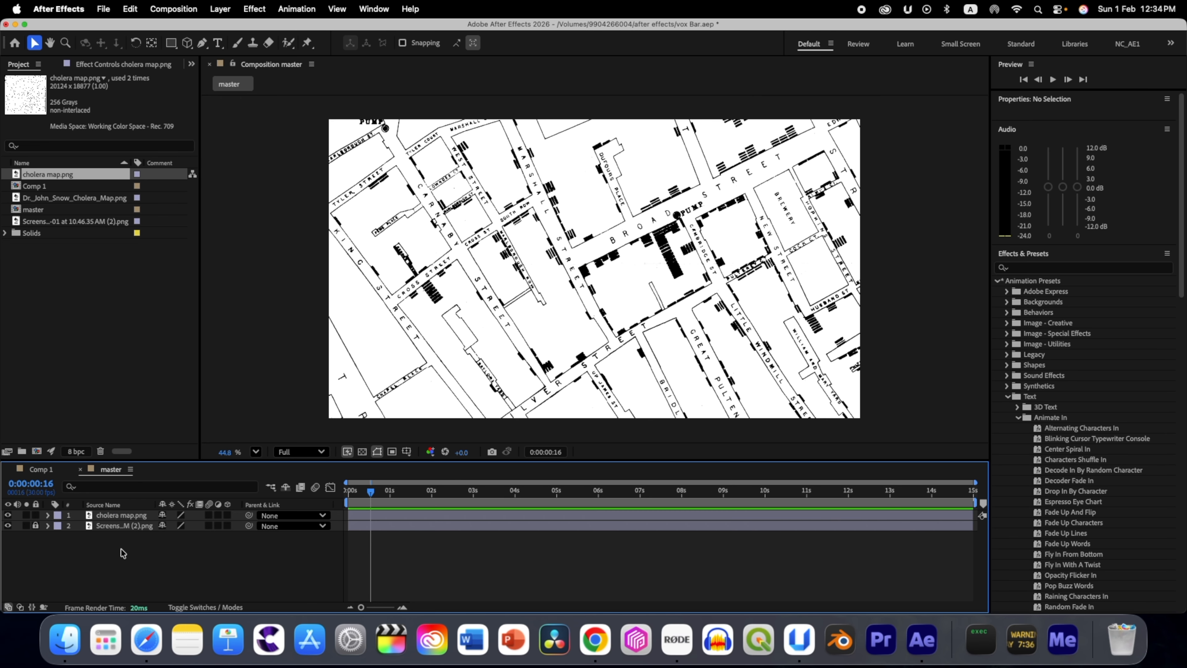
# - Add a white 1920x1080 solid and place it directly beneath the cholera map layer
pyautogui.click(114, 517)
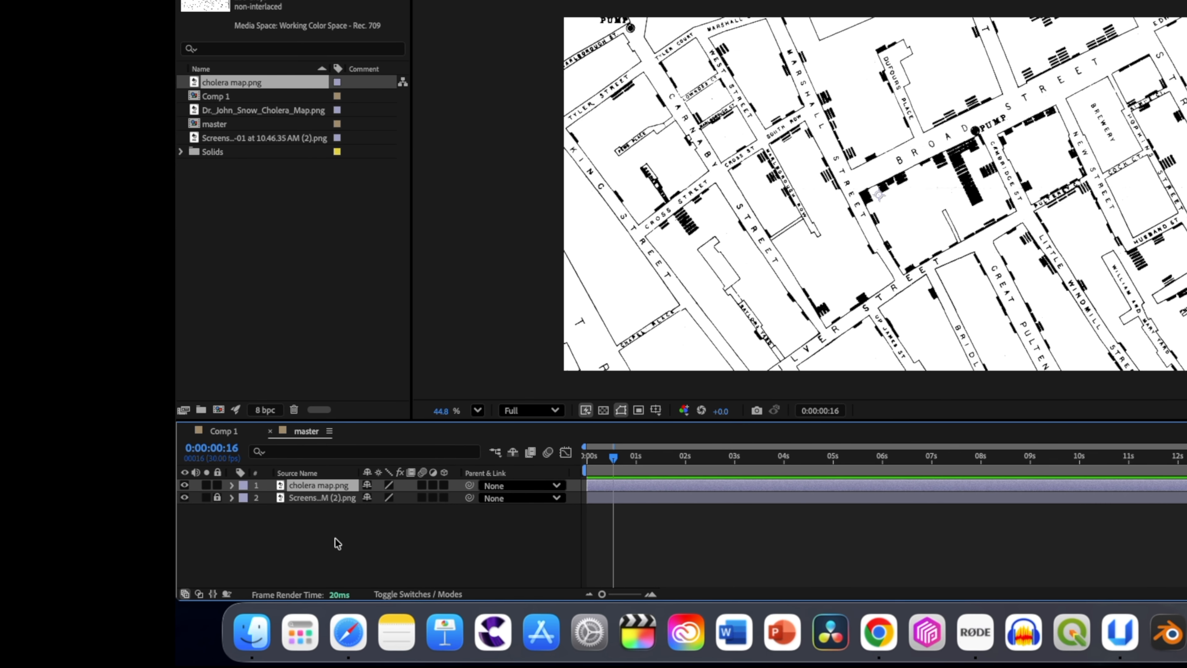
pyautogui.rightClick(134, 562)
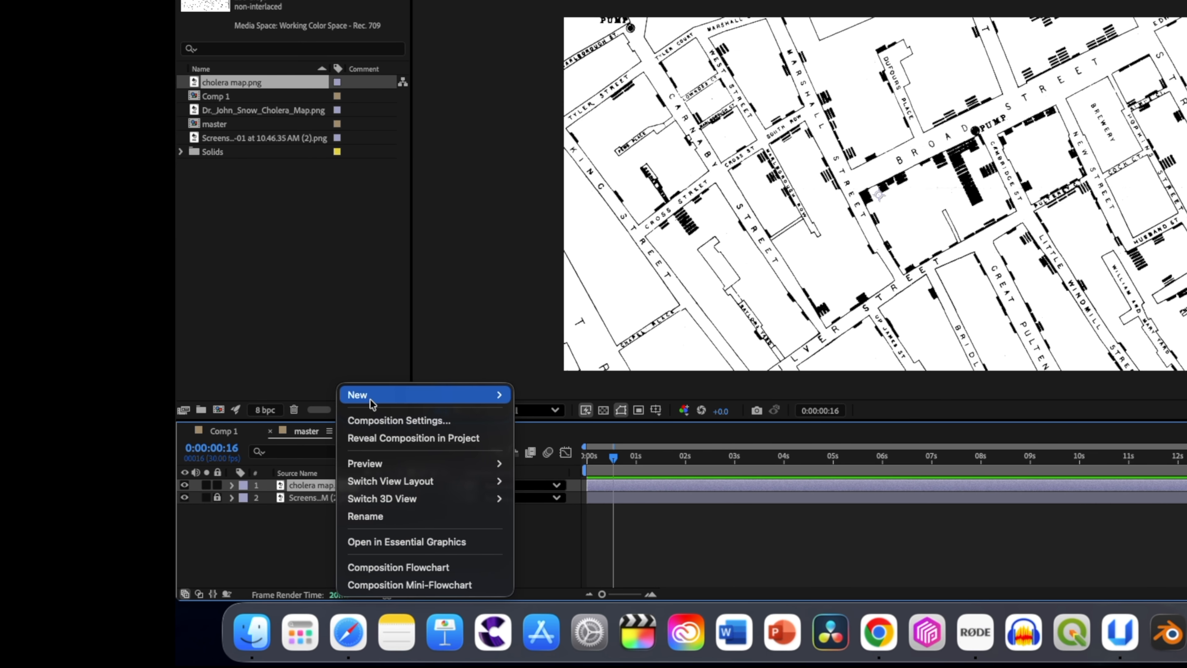
pyautogui.moveTo(368, 398)
pyautogui.click(560, 340)
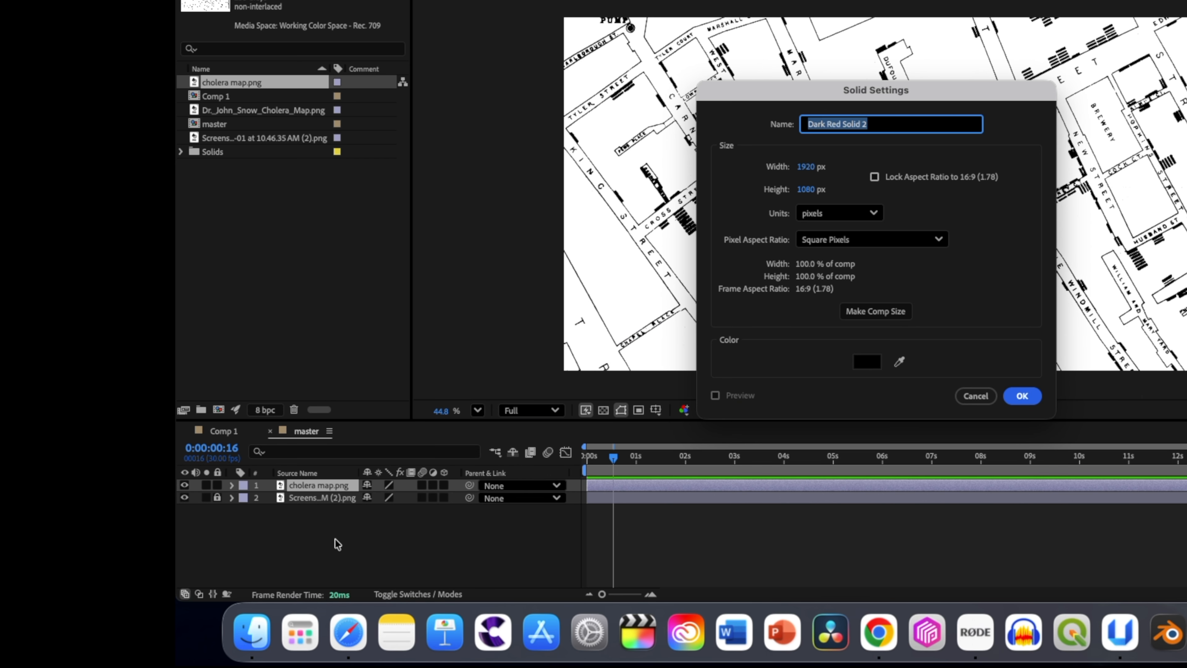
pyautogui.click(1023, 396)
pyautogui.moveTo(330, 489); pyautogui.dragTo(322, 509)
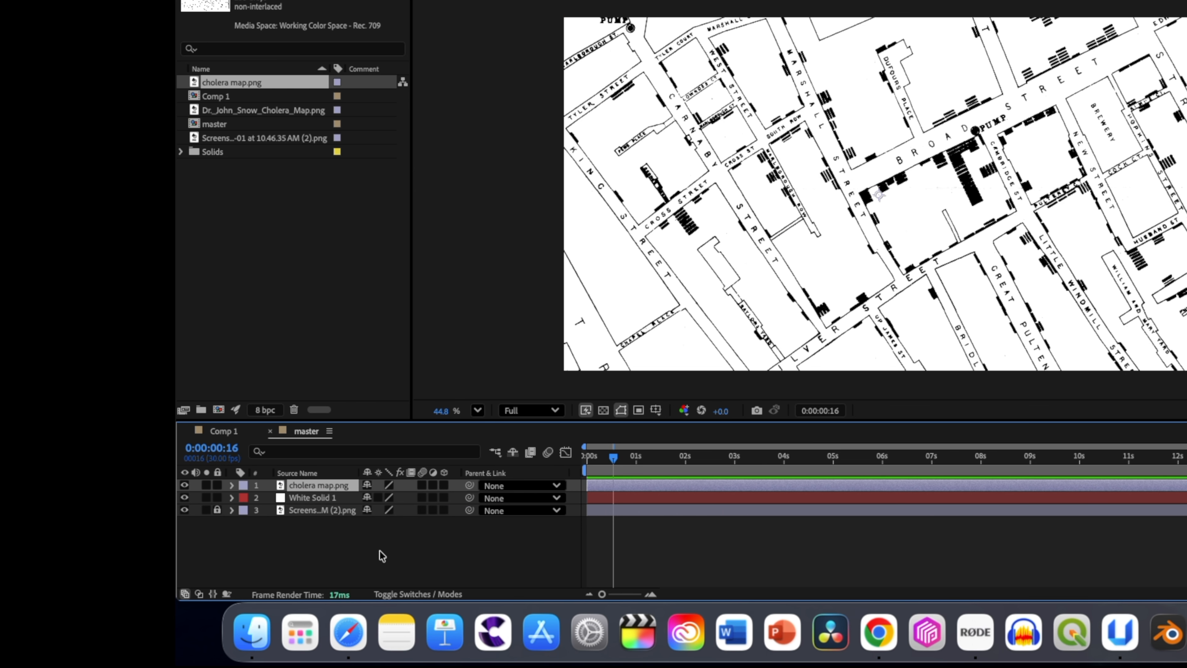
# - Set the cholera map layer's blending mode to Subtract
pyautogui.click(418, 594)
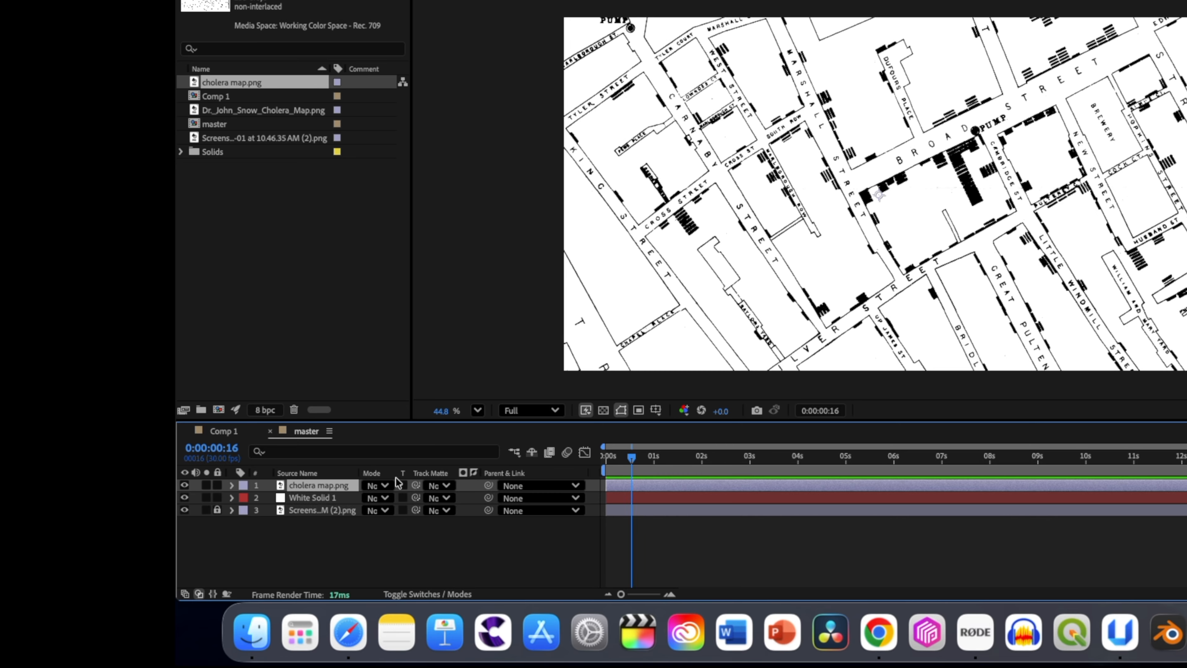
pyautogui.click(387, 486)
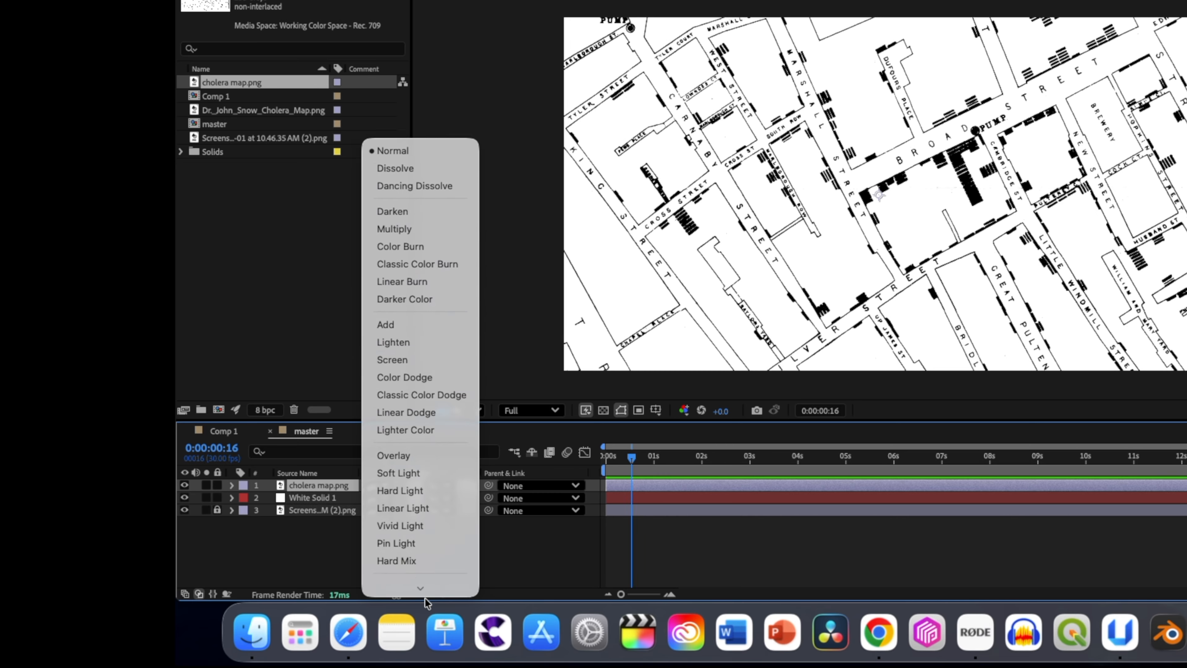
pyautogui.click(411, 483)
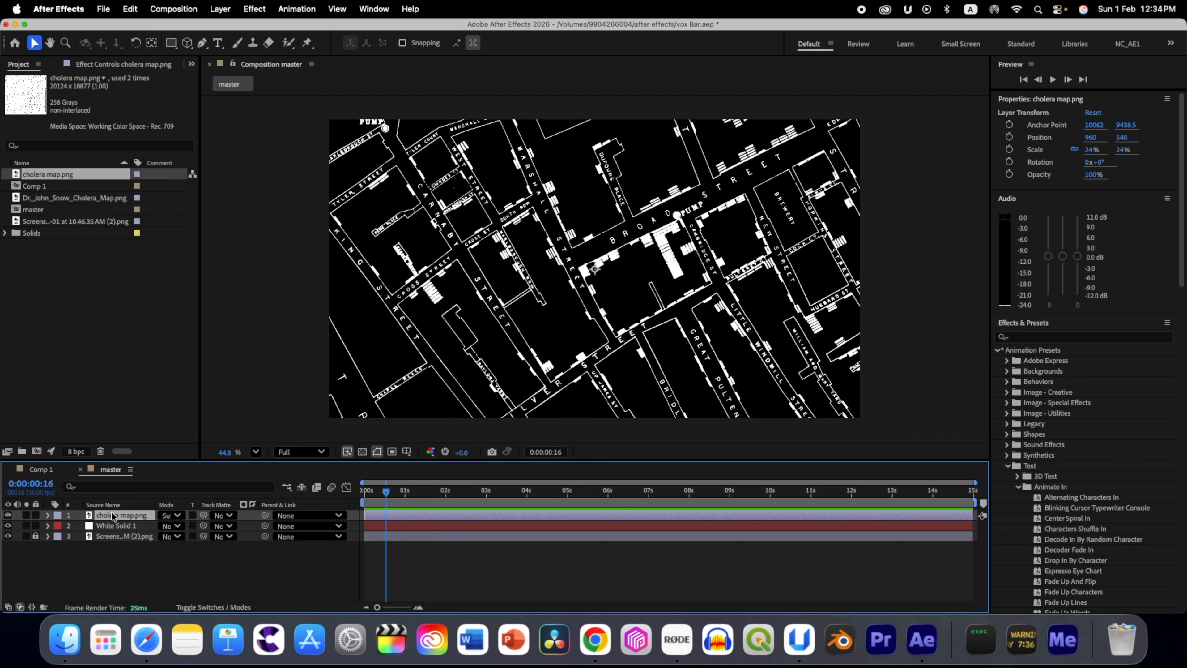
# - Try a lower opacity on the cholera map, restore it to 100%, and delete the white solid
pyautogui.press('t')
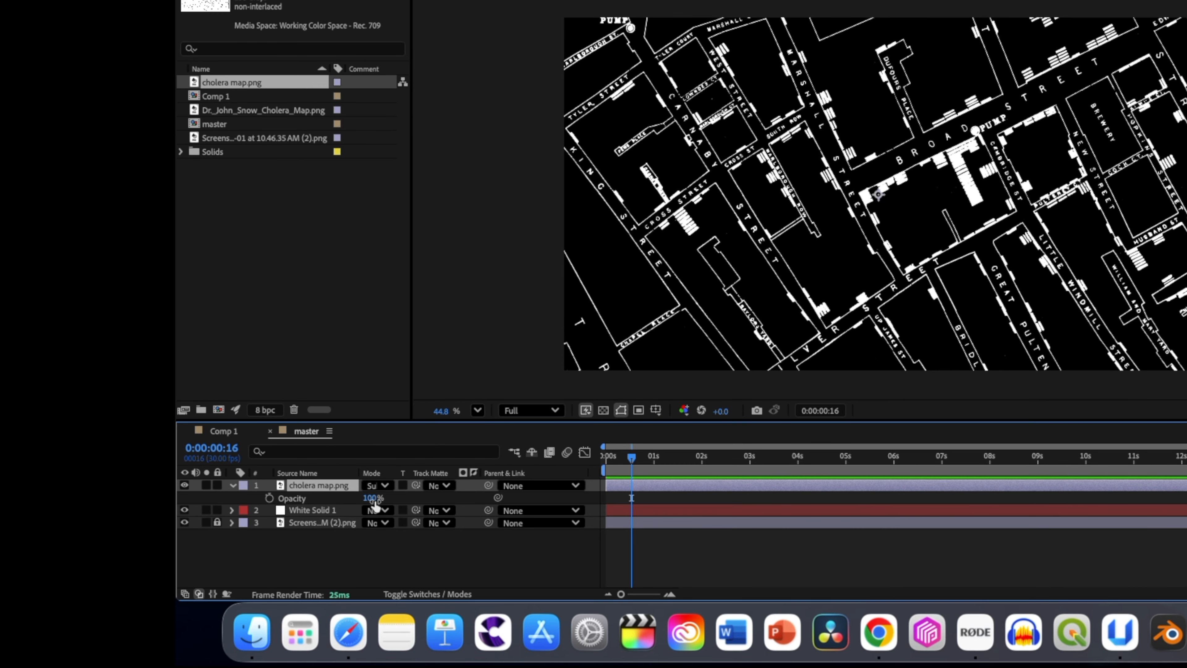
pyautogui.moveTo(169, 528); pyautogui.dragTo(154, 528)
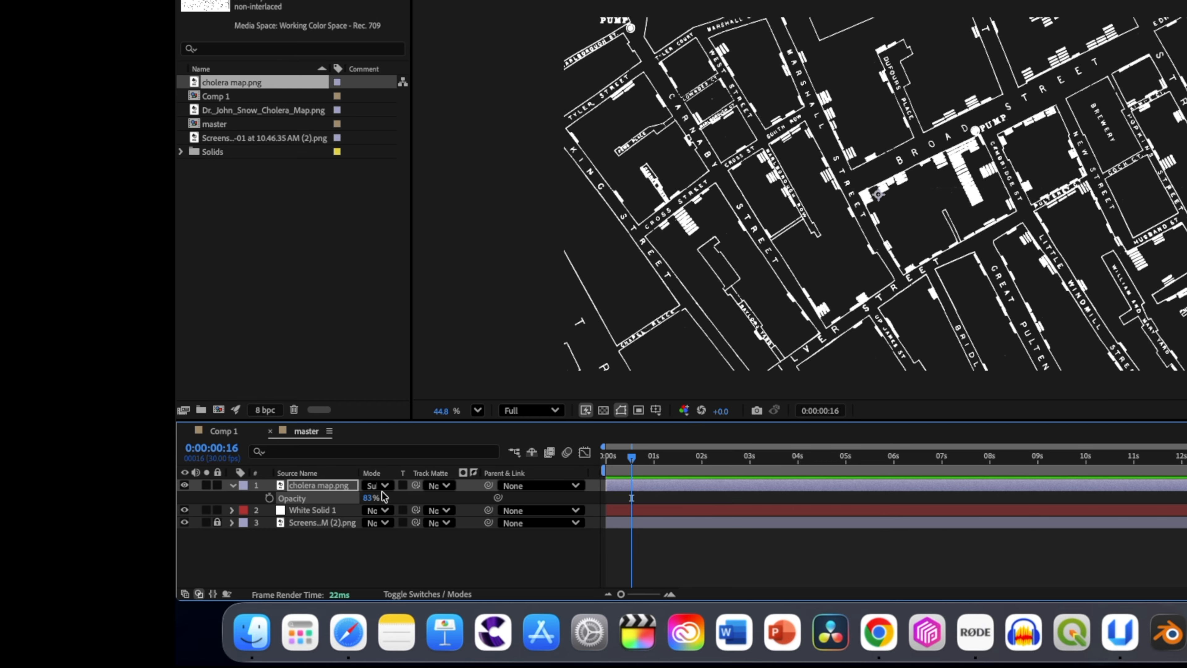
pyautogui.moveTo(368, 498); pyautogui.dragTo(385, 499)
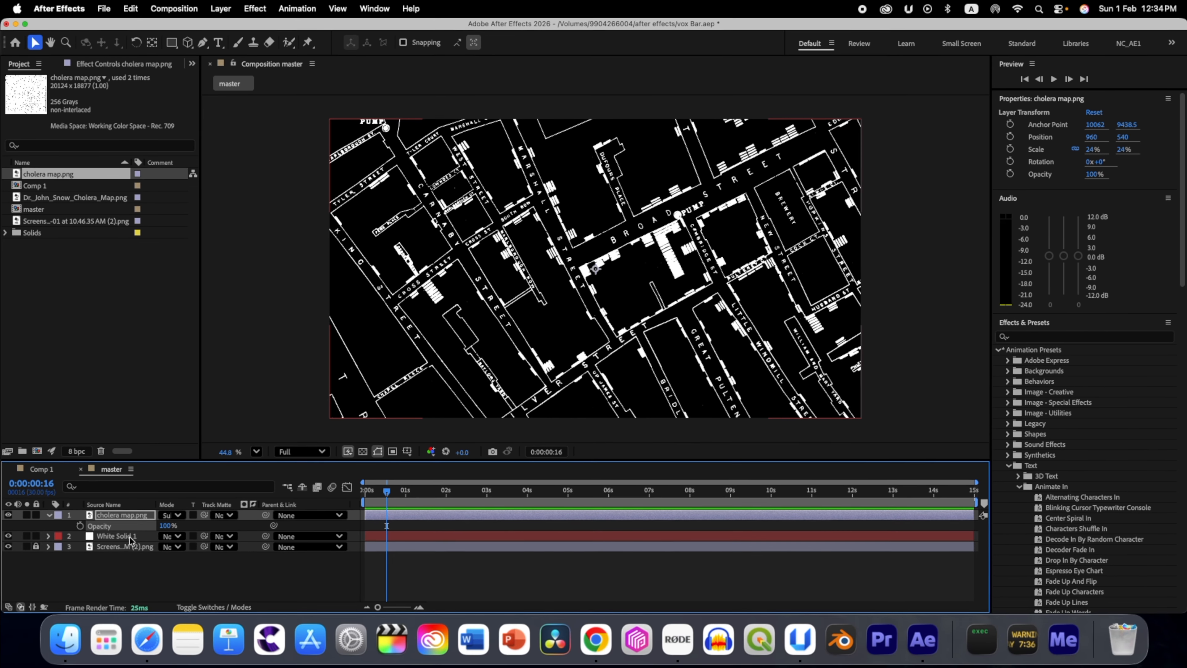
pyautogui.click(323, 511)
pyautogui.press('Delete')
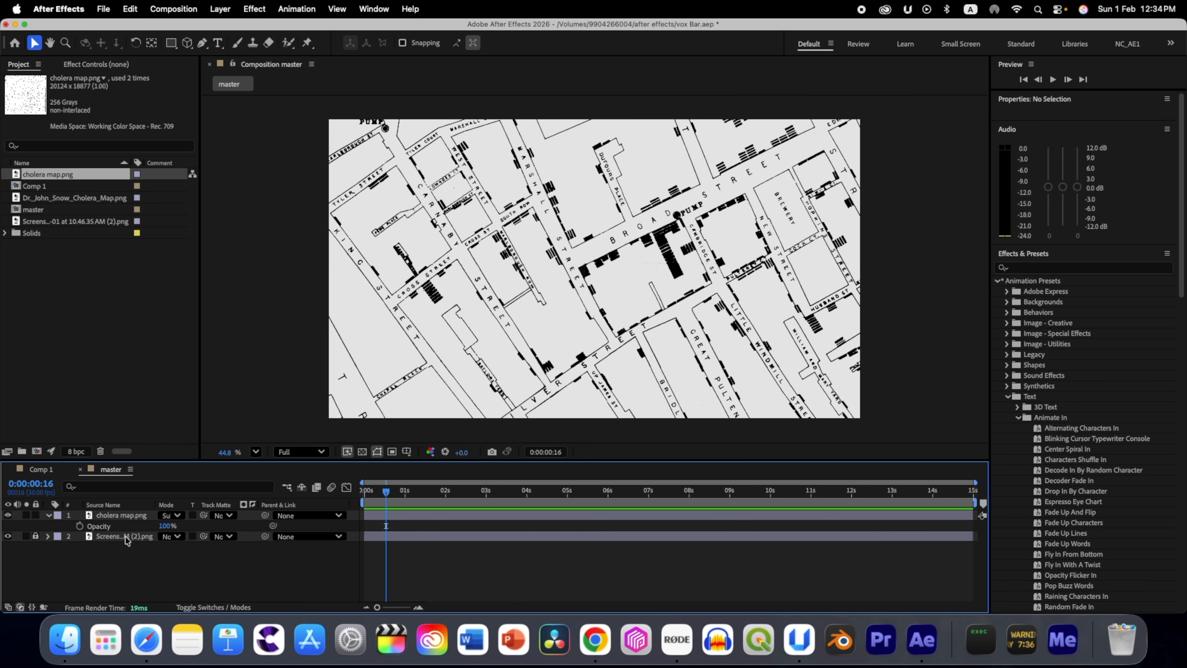
# - Find the Tint effect and apply it to the cholera map layer
pyautogui.click(119, 518)
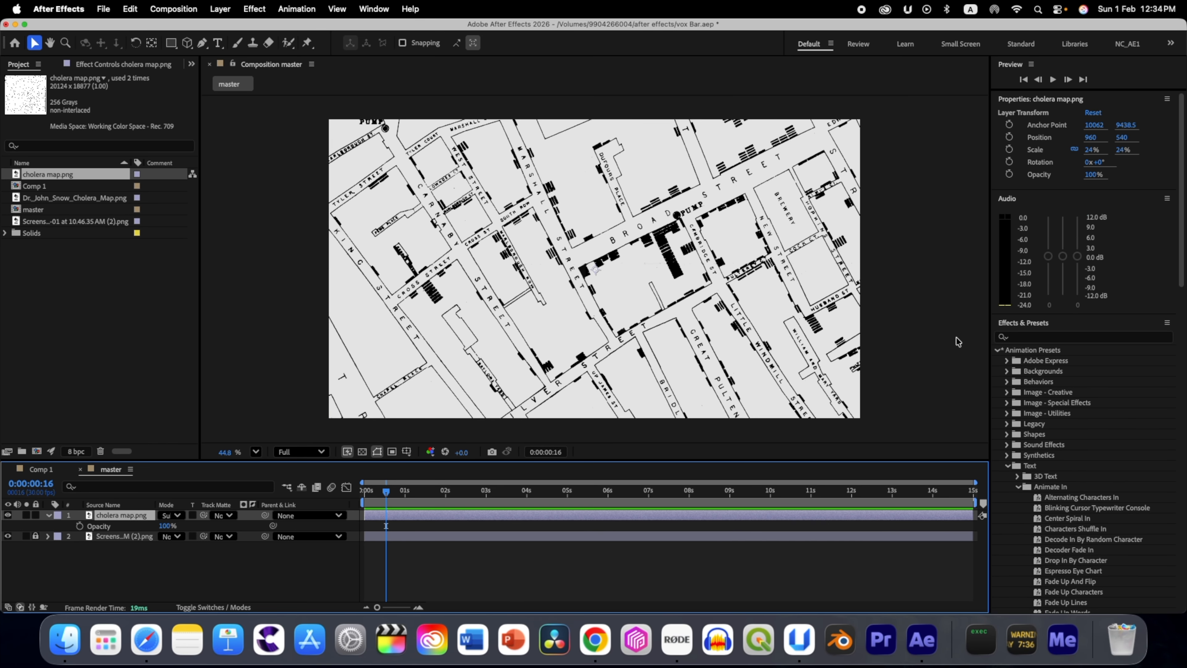
pyautogui.click(1010, 337)
pyautogui.write('tin')
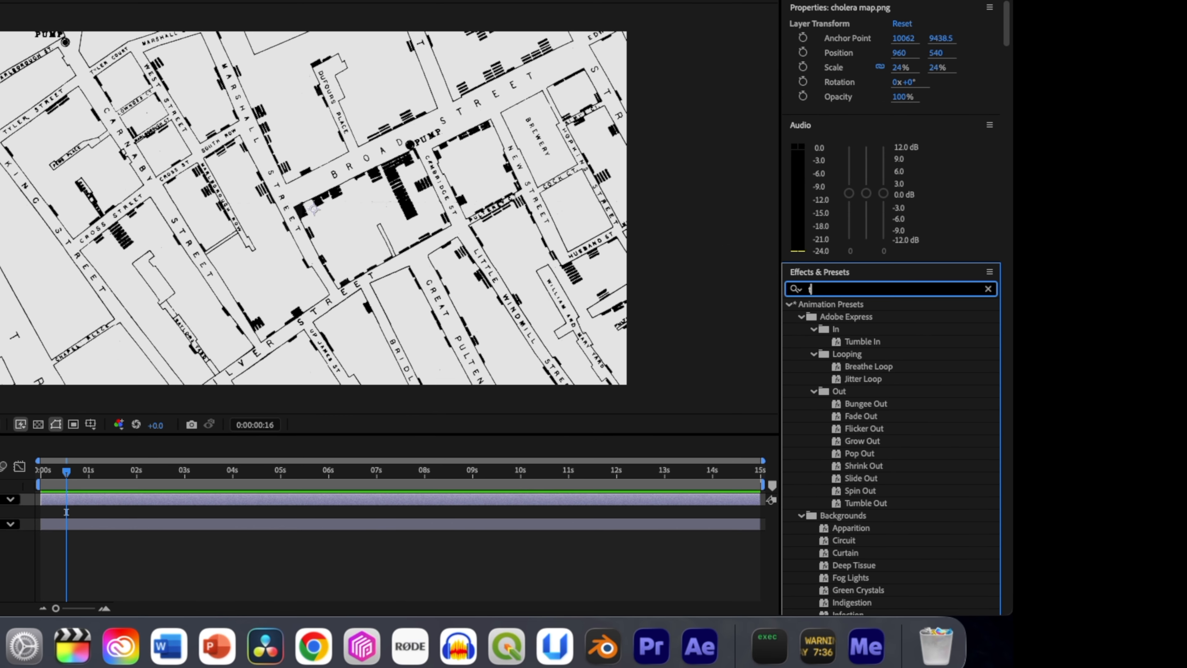
pyautogui.write('t')
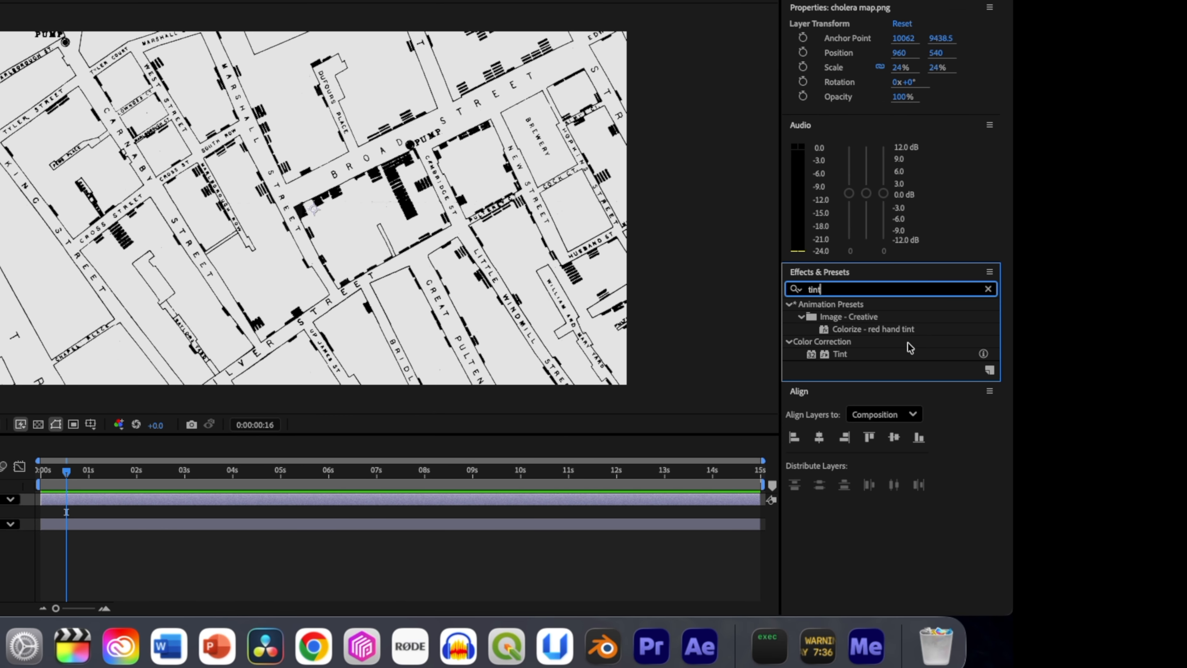
pyautogui.click(866, 358)
pyautogui.moveTo(844, 357); pyautogui.dragTo(141, 521)
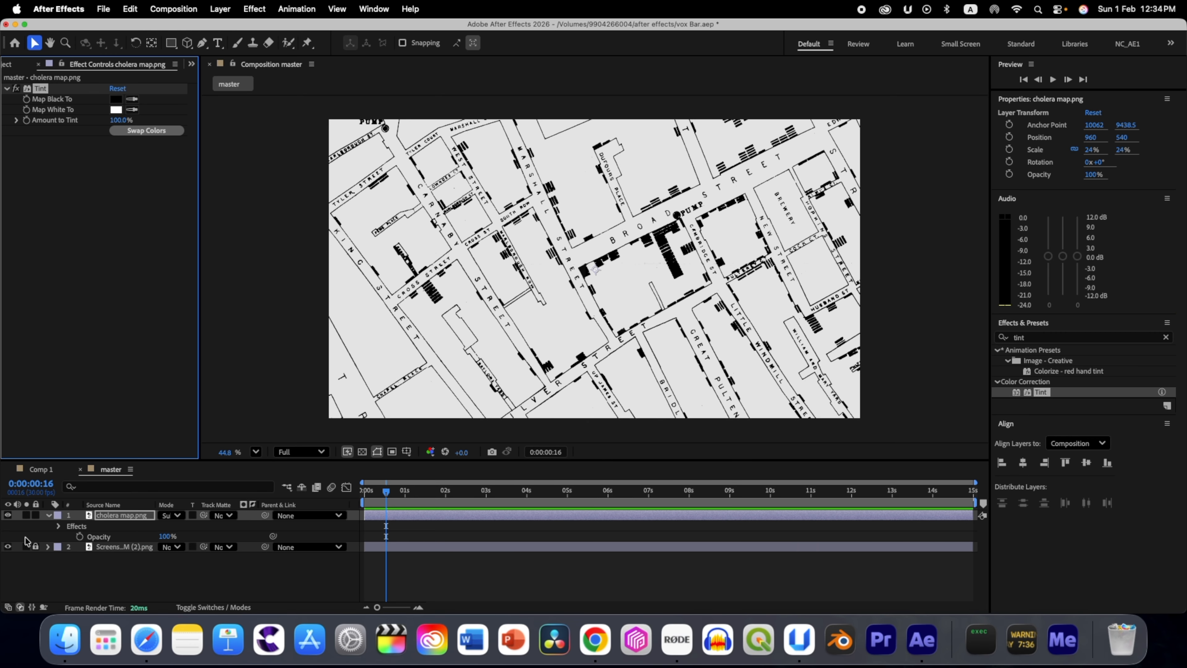
# - Swap the Tint colors on the cholera map so black maps to white and white maps to black
pyautogui.click(48, 516)
pyautogui.click(111, 516)
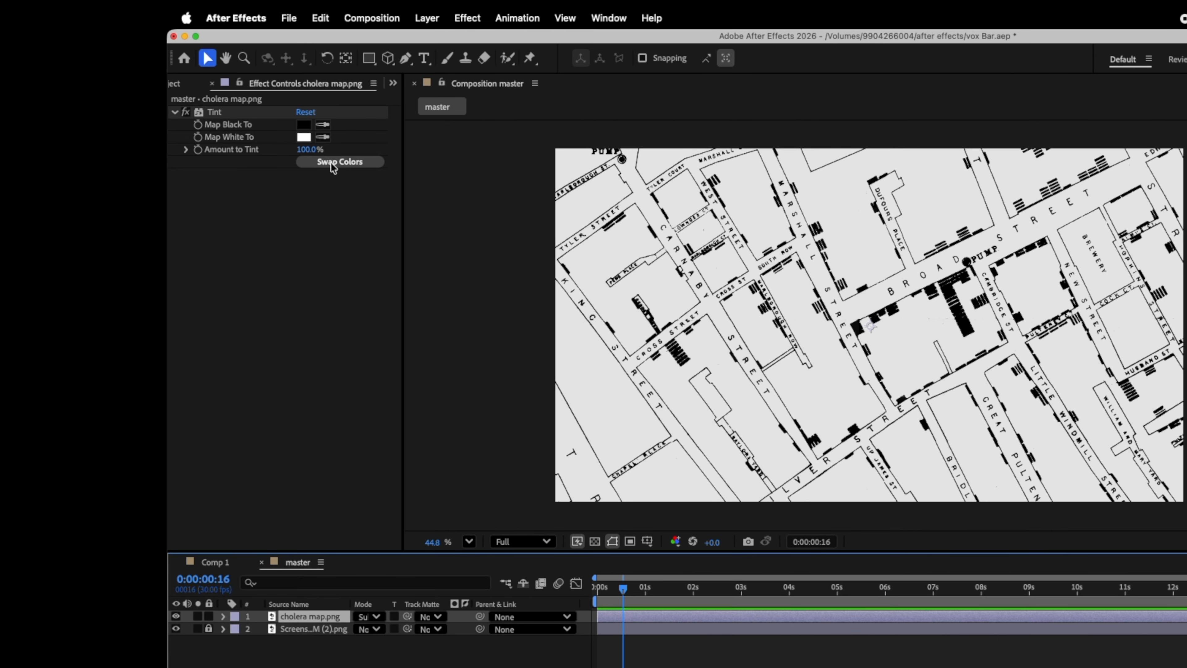
pyautogui.click(331, 162)
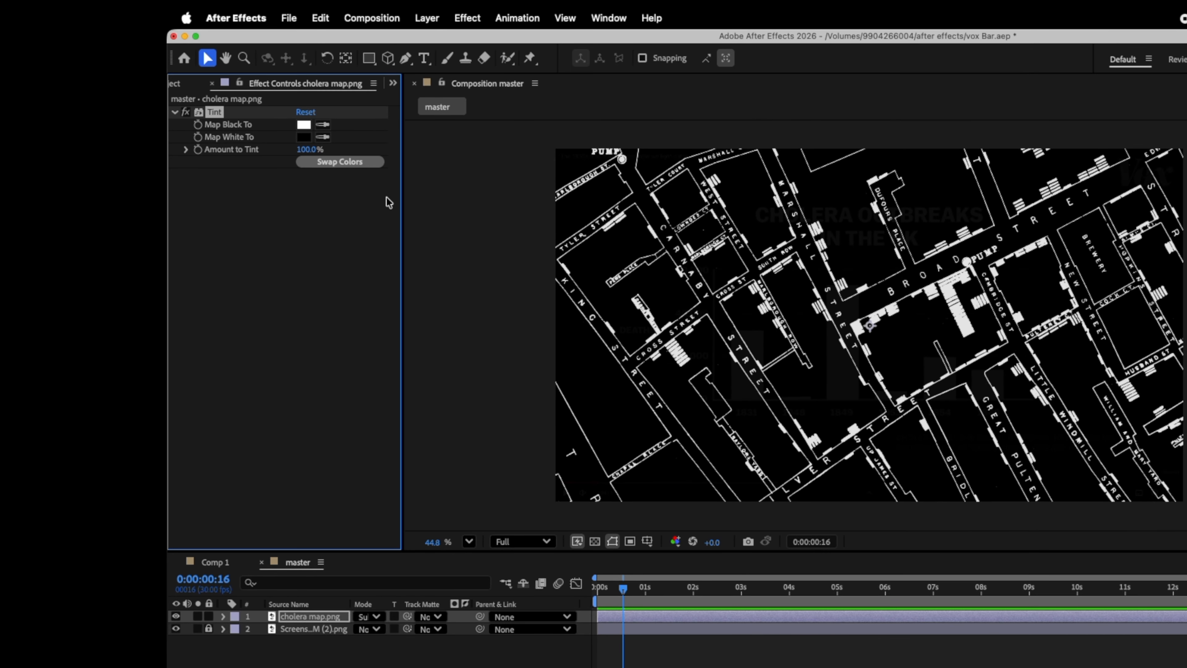
# - Change the Tint's Map Black To color to dark gray and hide the screenshot reference layer
pyautogui.click(304, 125)
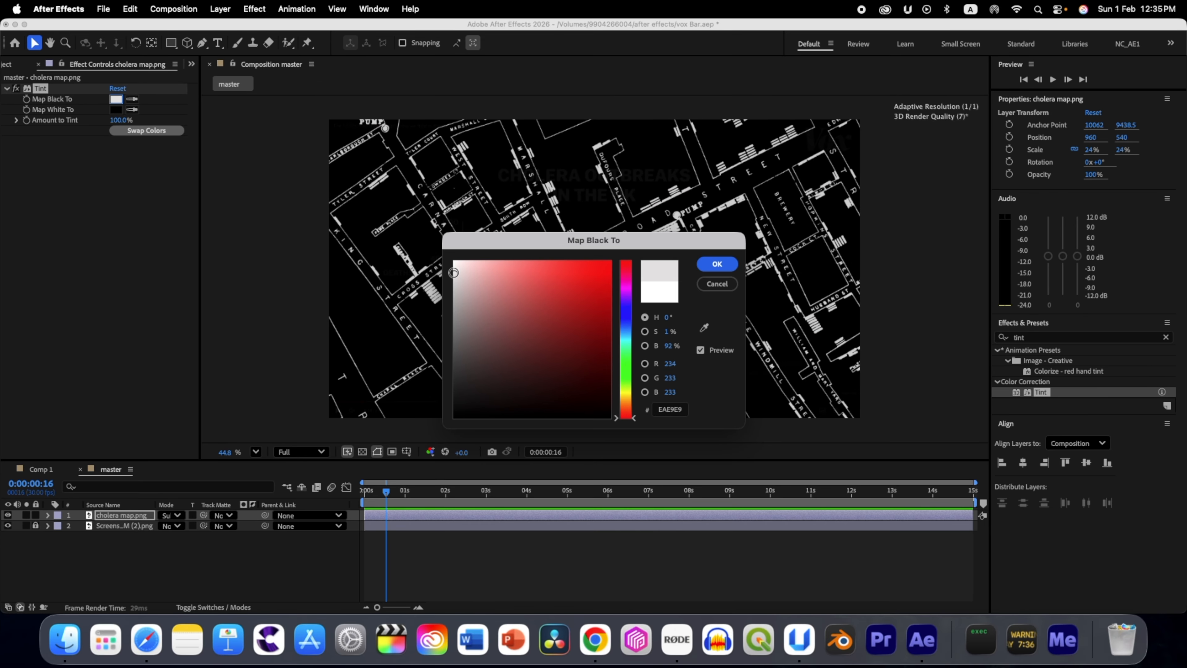
pyautogui.click(702, 350)
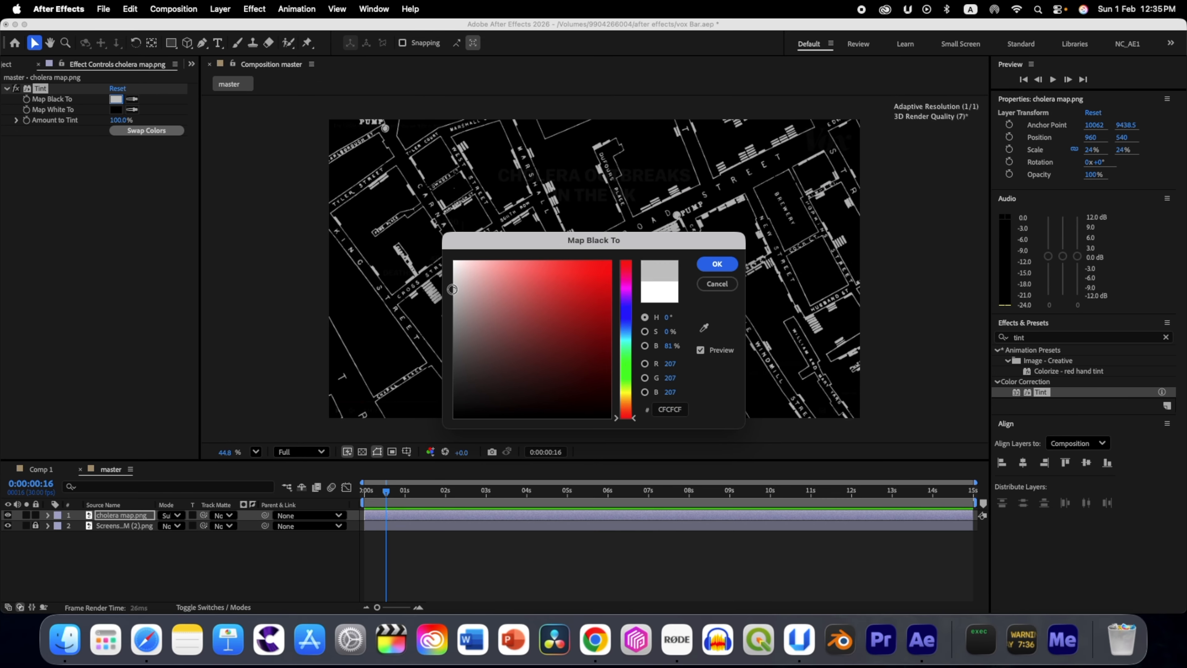
pyautogui.moveTo(452, 289)
pyautogui.mouseDown()
pyautogui.moveTo(451, 385)
pyautogui.moveTo(454, 362)
pyautogui.mouseUp()
pyautogui.click(715, 265)
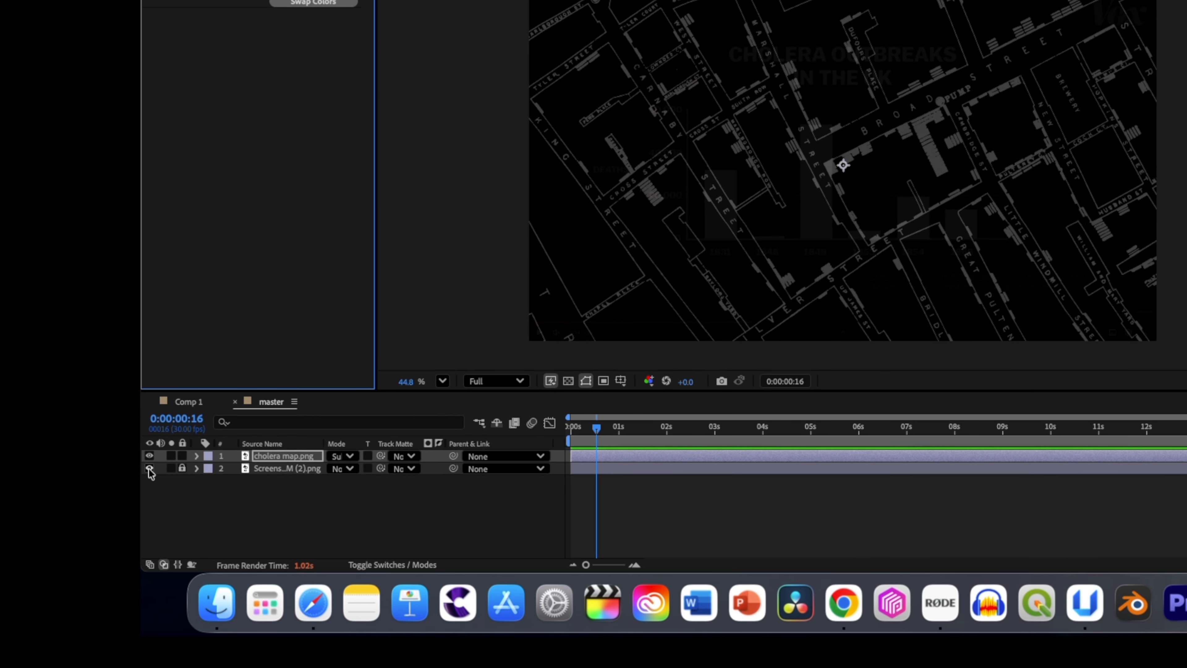
pyautogui.click(149, 468)
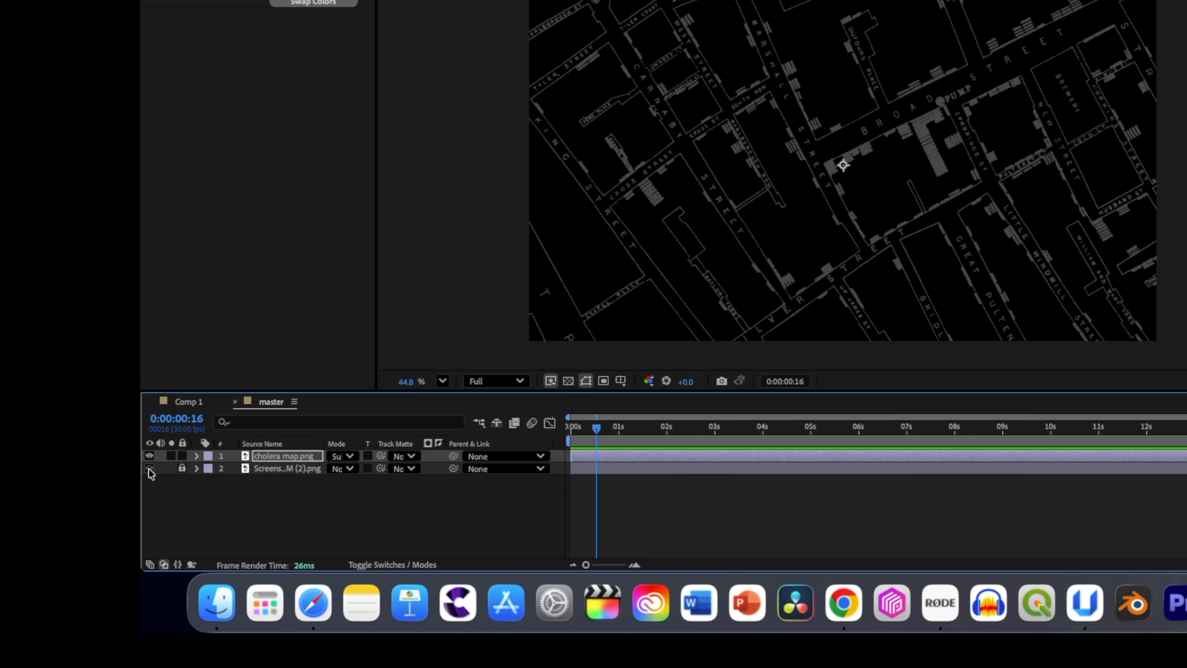
# - Show layer names instead of source names in the timeline and add an adjustment layer named gradient above the cholera map
pyautogui.click(263, 444)
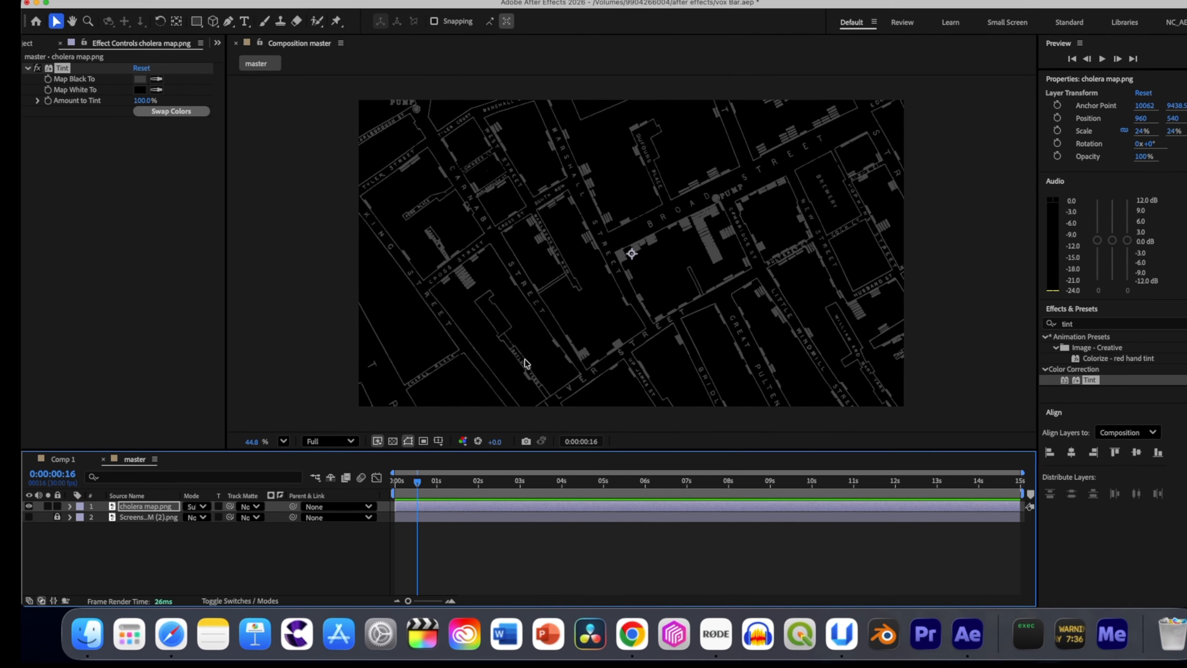
pyautogui.click(283, 457)
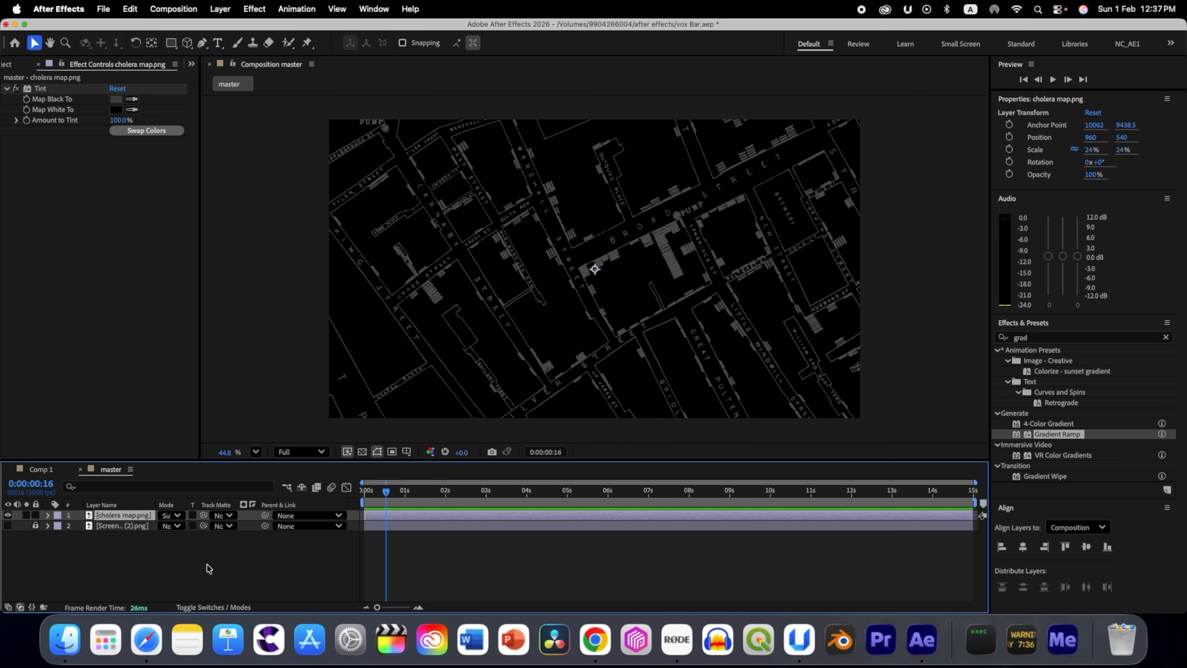
pyautogui.click(196, 571)
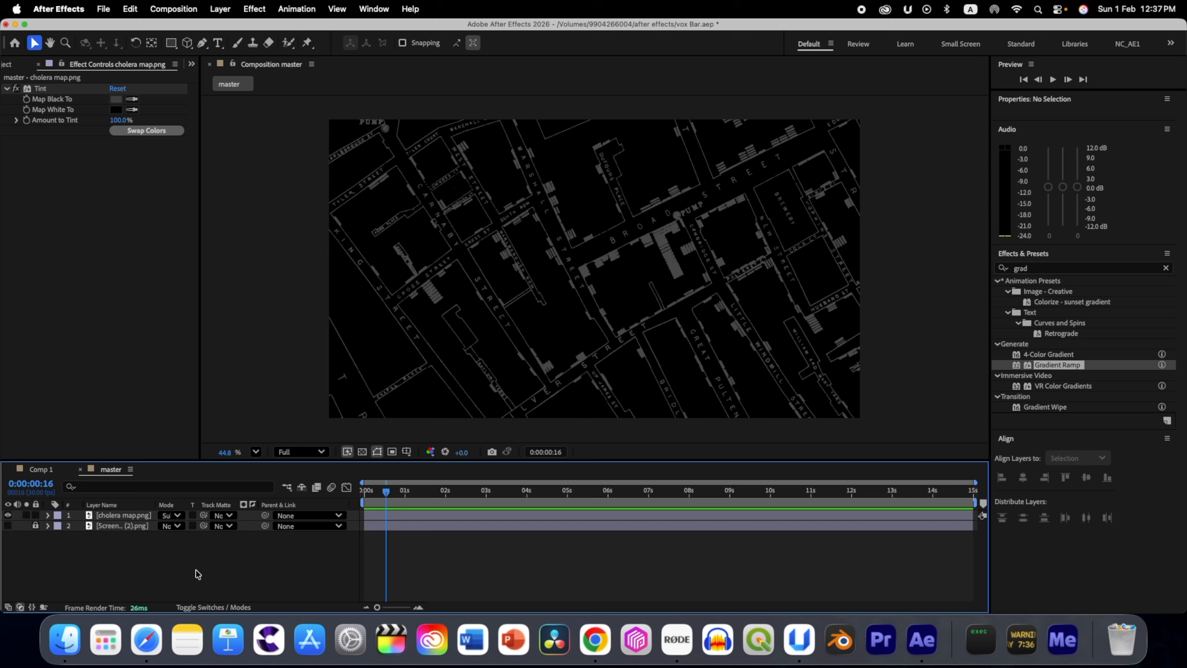
pyautogui.rightClick(173, 566)
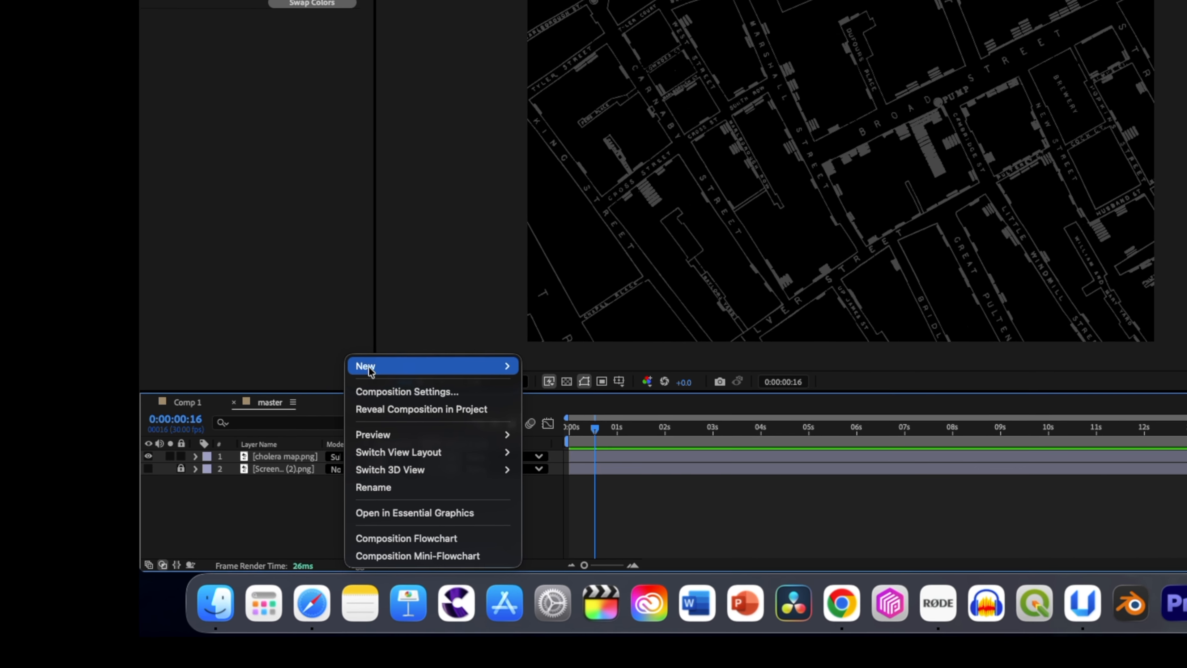
pyautogui.moveTo(283, 442)
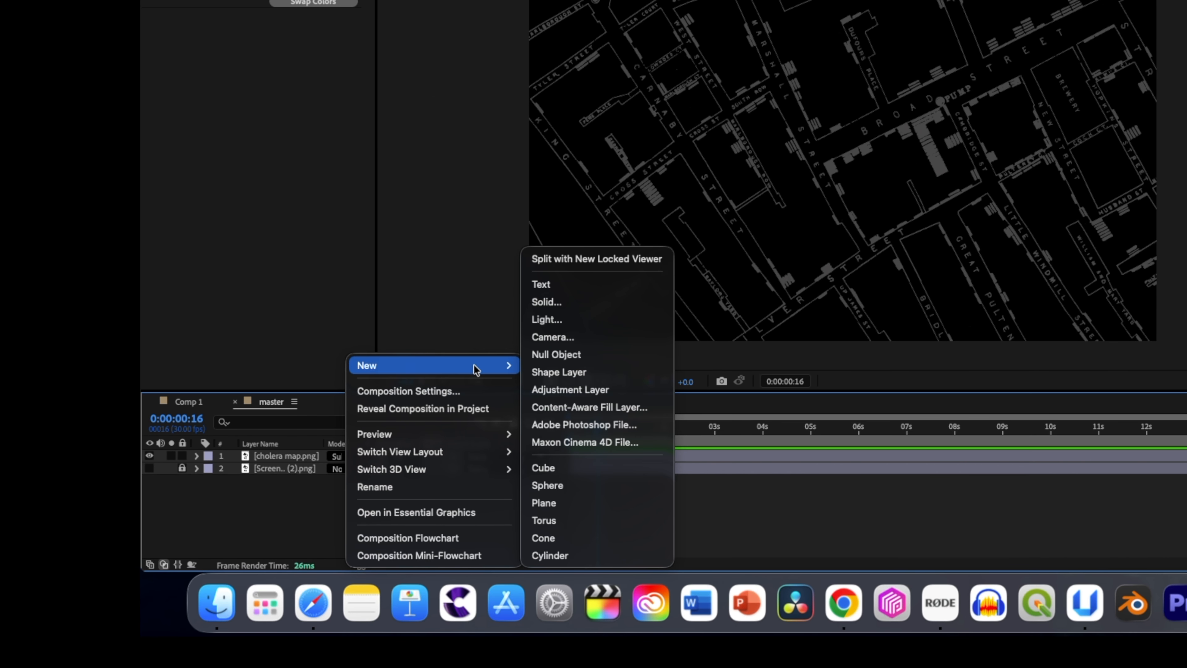
pyautogui.click(580, 392)
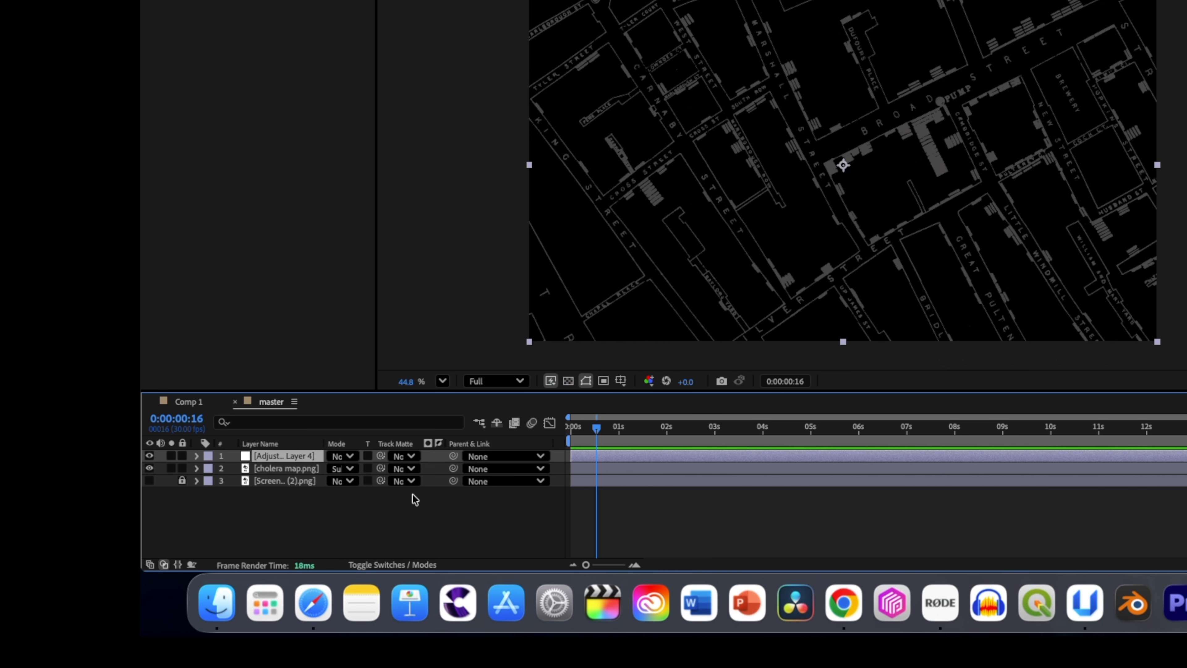
pyautogui.press('Return')
pyautogui.write('gr')
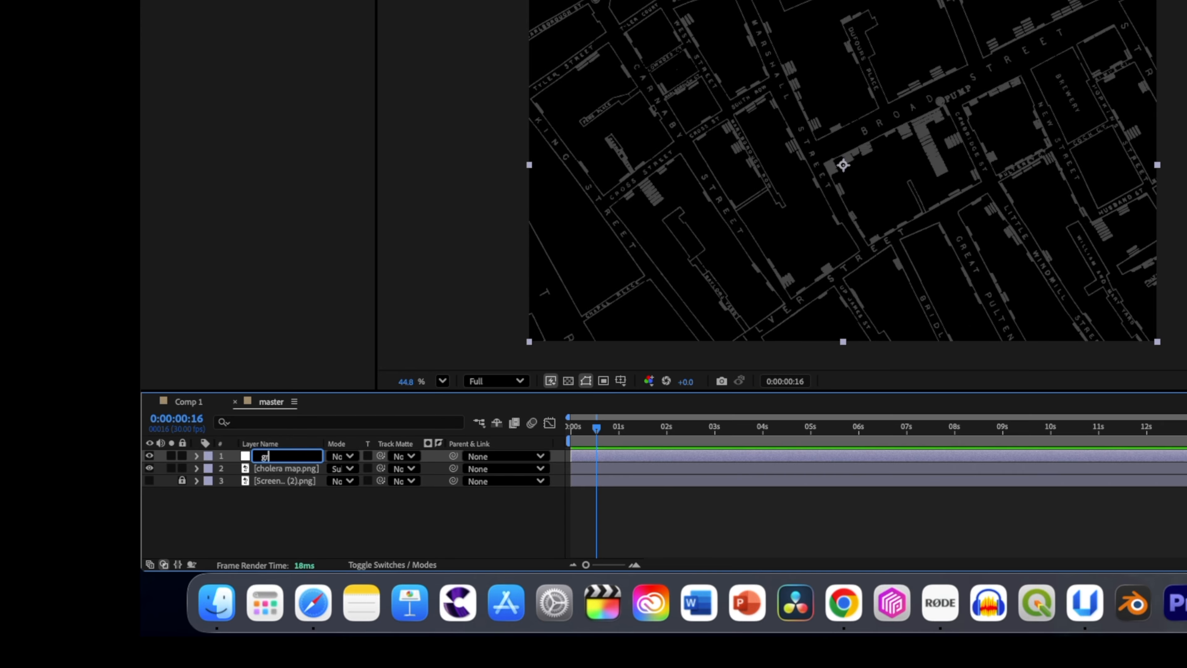
pyautogui.write('adient')
pyautogui.press('Return')
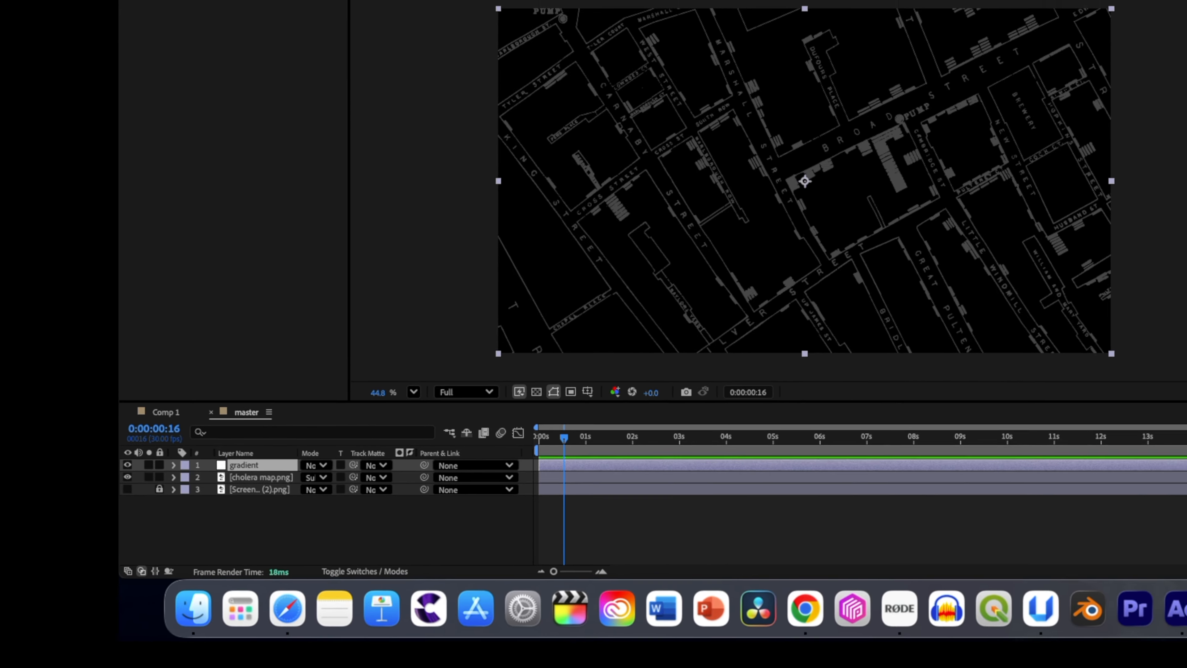
# - Apply Gradient Ramp to the gradient layer, starting at the composition's center, with Ramp Shape set to Radial Ramp
pyautogui.click(1052, 335)
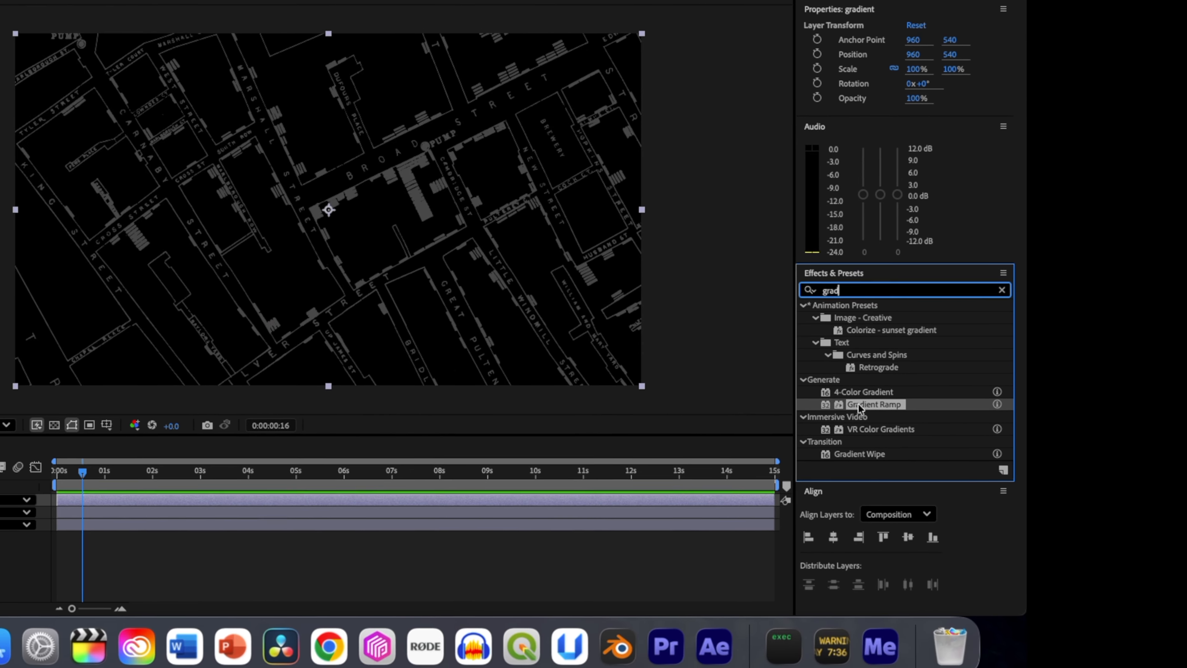
pyautogui.moveTo(860, 408); pyautogui.dragTo(380, 499)
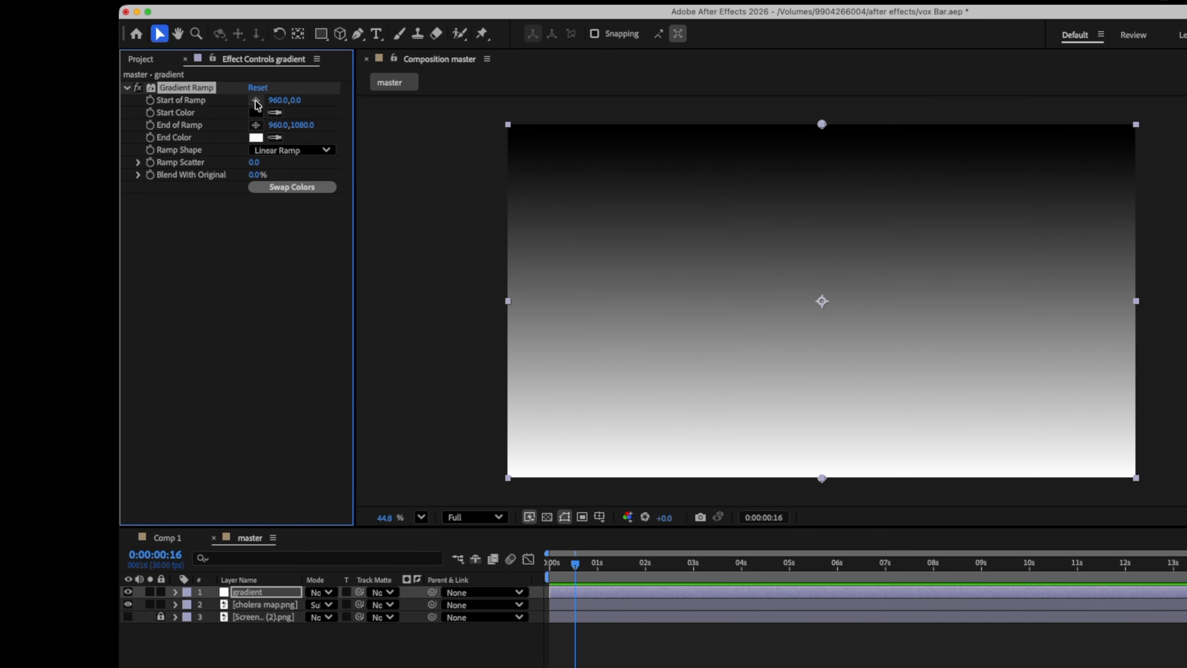
pyautogui.click(116, 98)
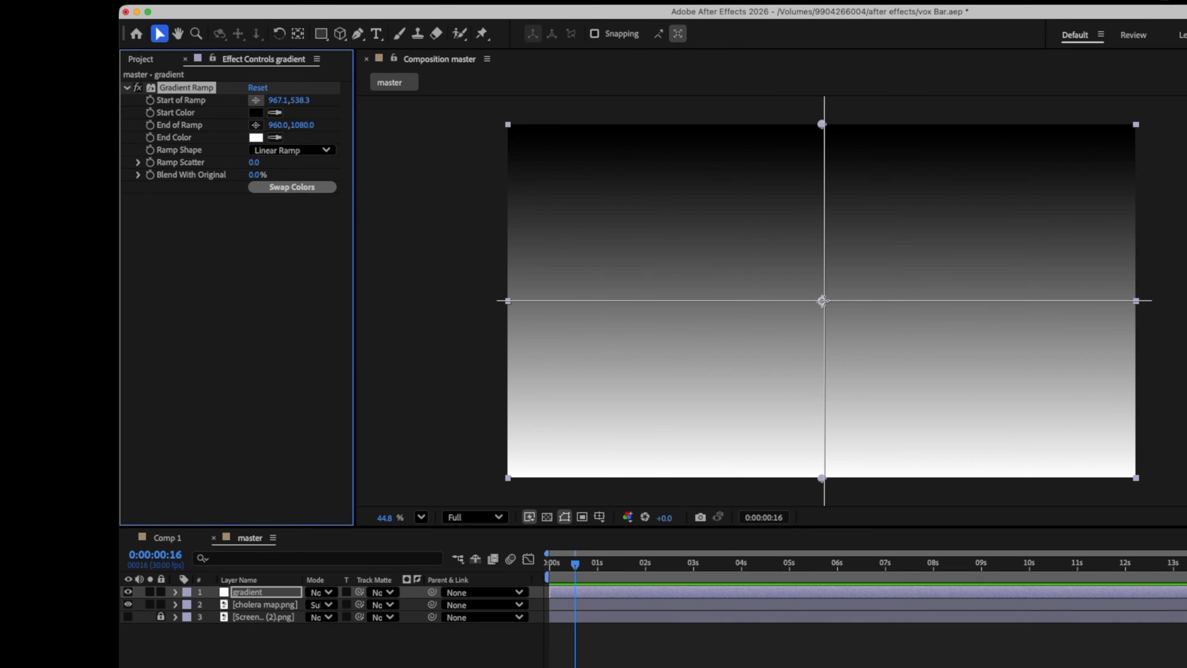
pyautogui.click(823, 301)
pyautogui.click(313, 150)
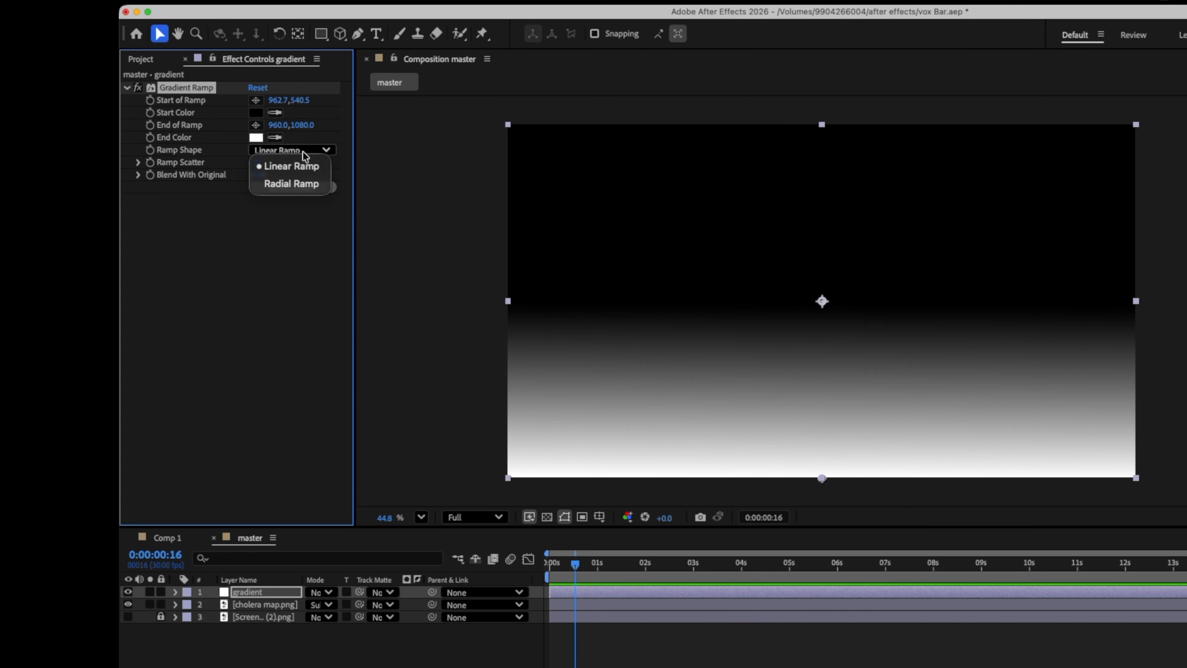
pyautogui.click(292, 184)
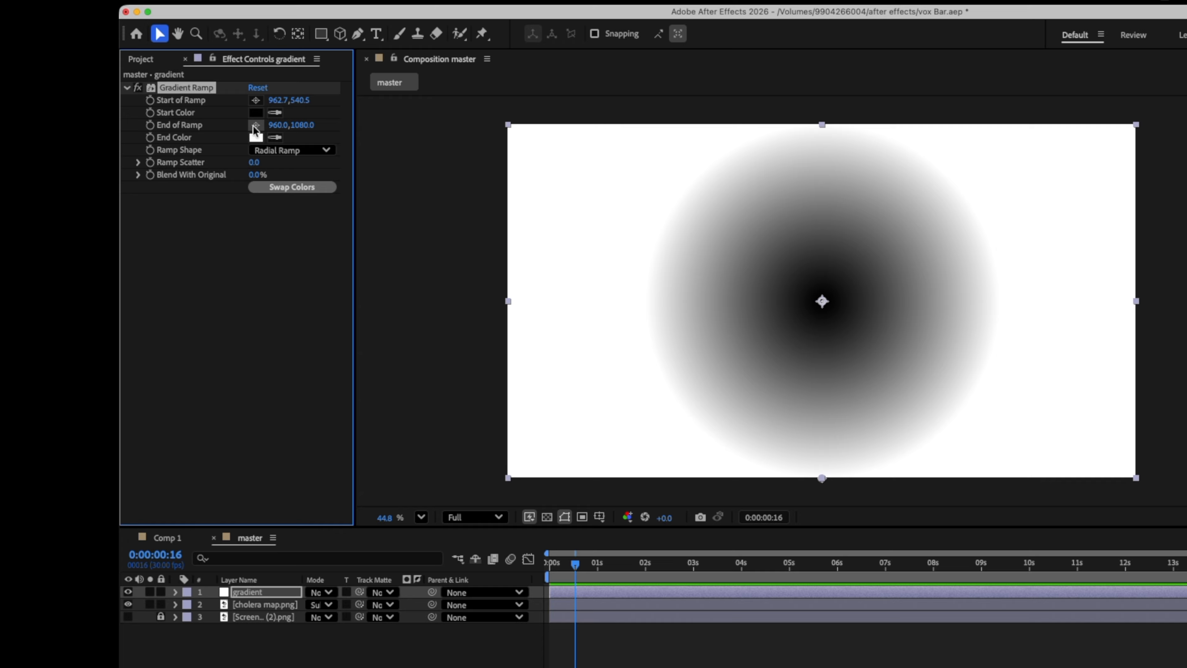
# - End the radial ramp at the middle of the frame's left edge, with Ramp Scatter 9.1 and Blend With Original 15%
pyautogui.click(254, 126)
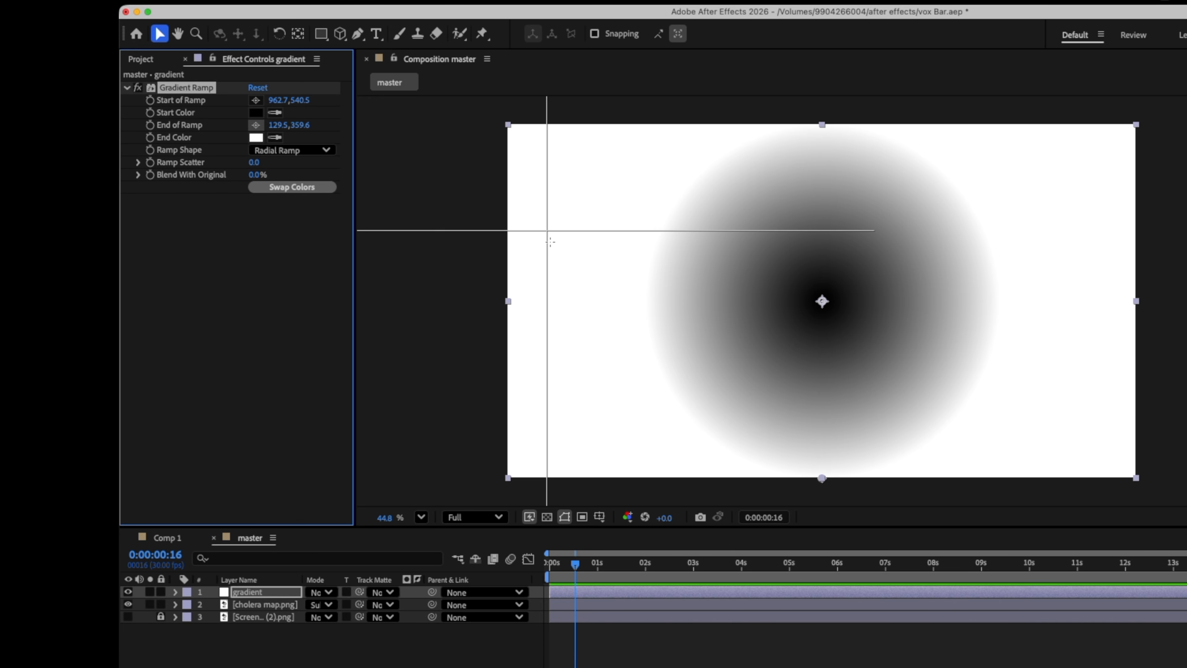
pyautogui.click(508, 301)
pyautogui.press('e')
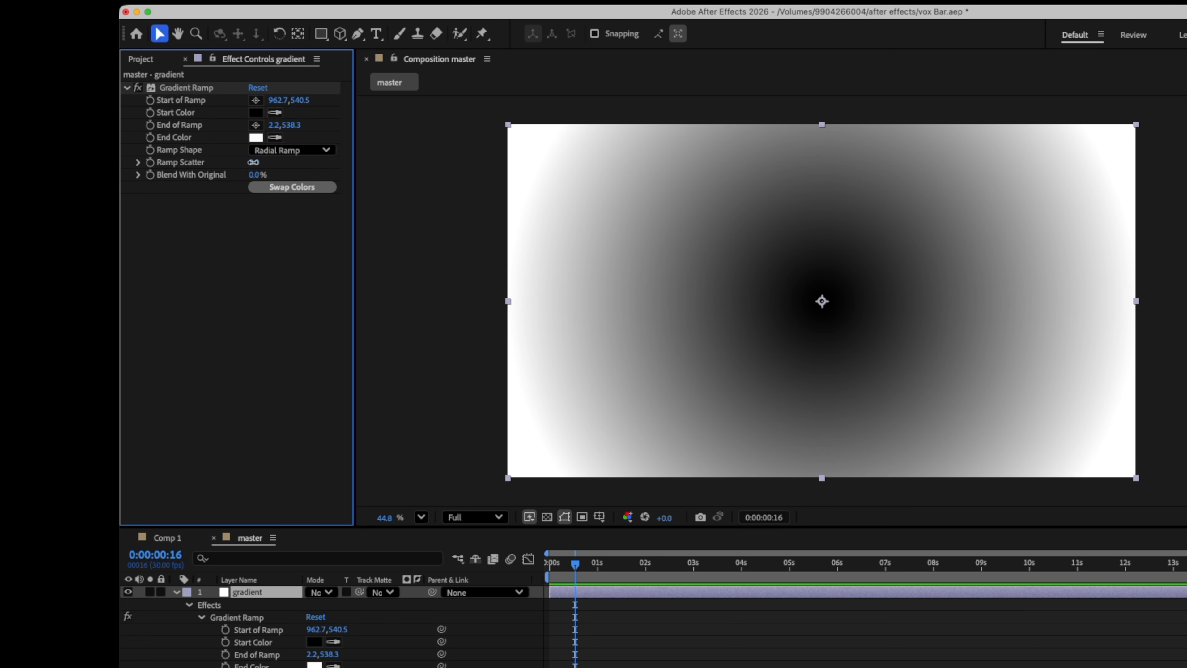
pyautogui.moveTo(259, 162); pyautogui.dragTo(266, 162)
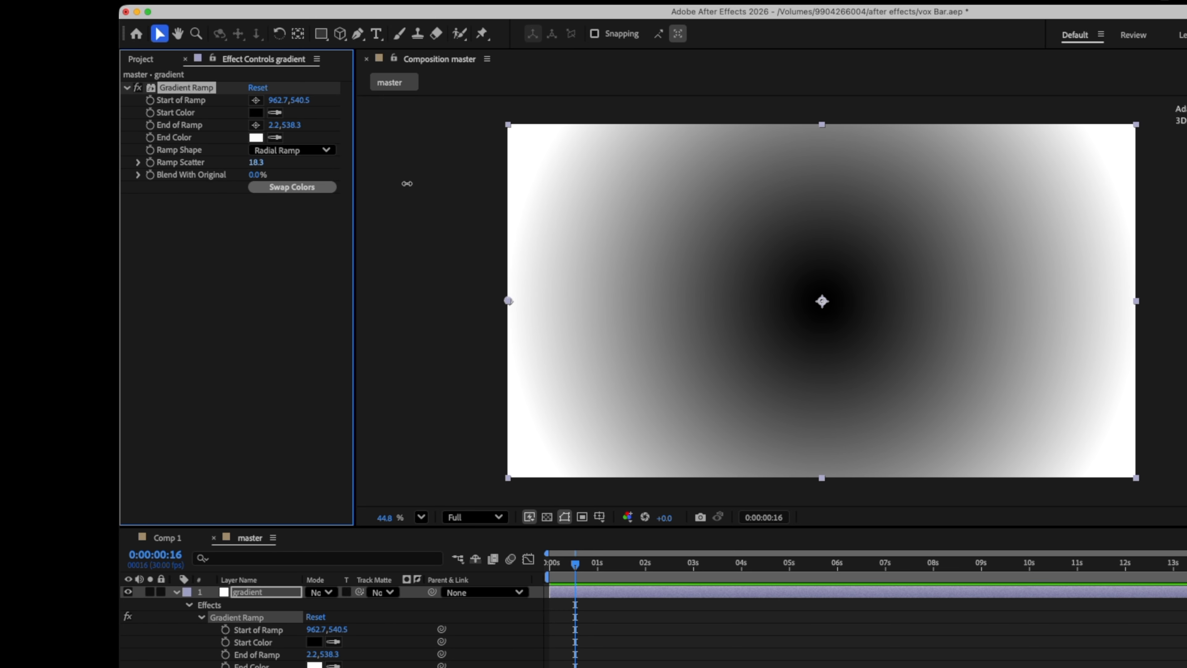
pyautogui.moveTo(254, 175); pyautogui.dragTo(269, 175)
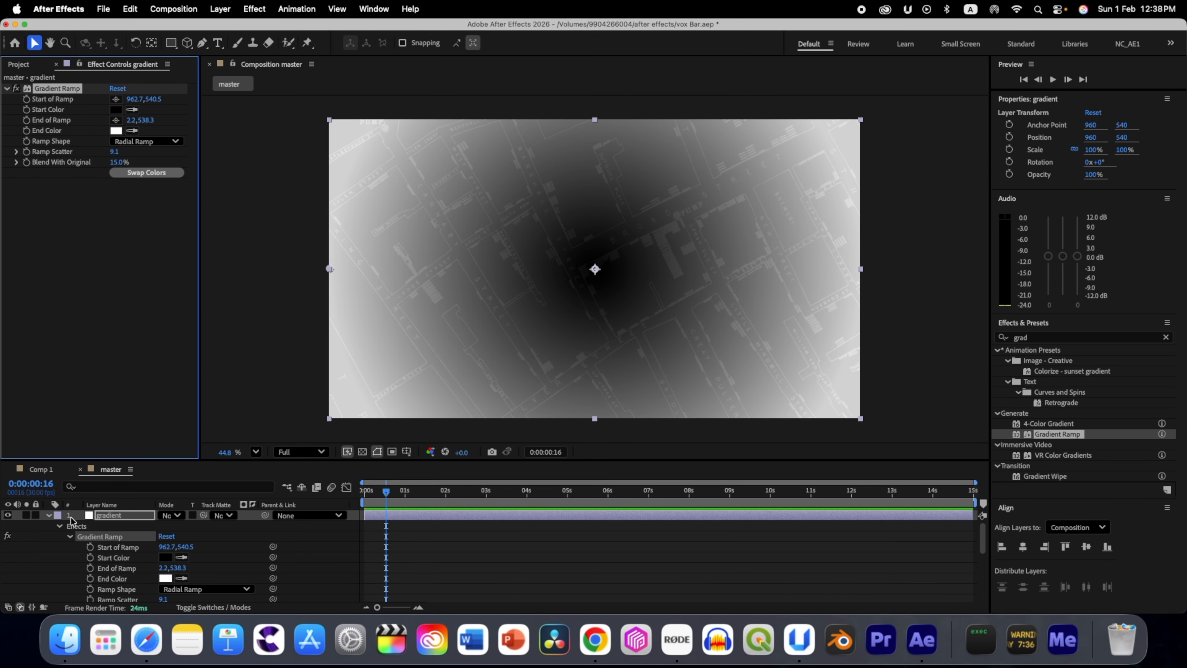
# - Set the gradient layer's blending mode to Overlay and swap its ramp colors so the center is white
pyautogui.click(49, 515)
pyautogui.click(170, 514)
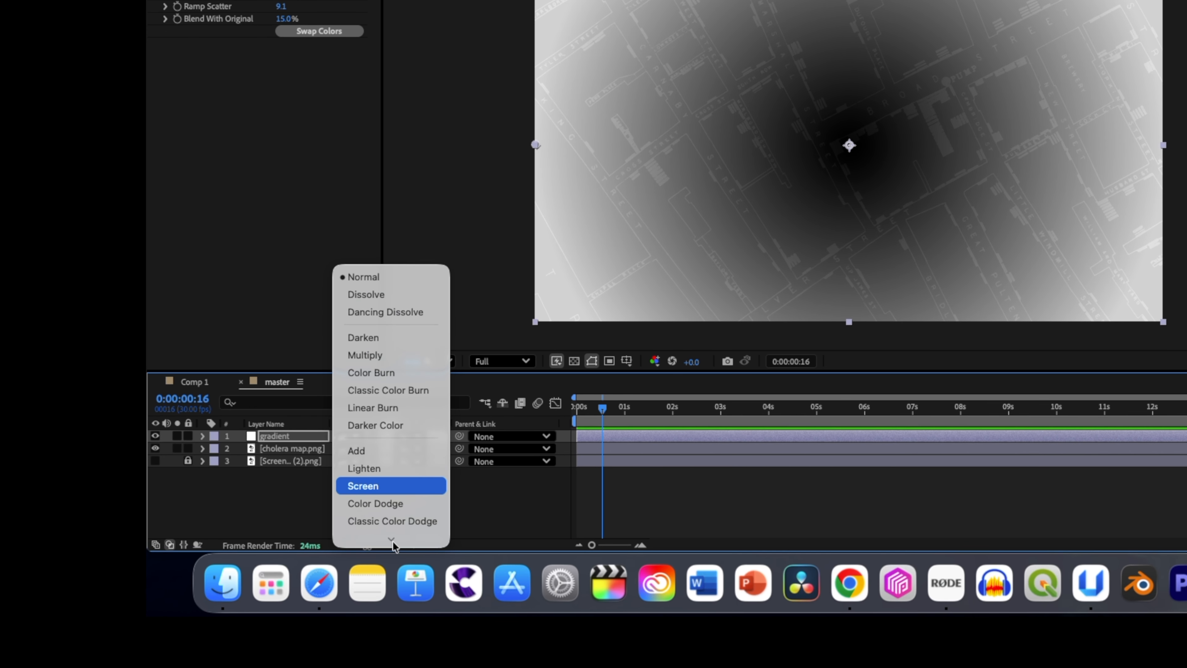
pyautogui.click(392, 483)
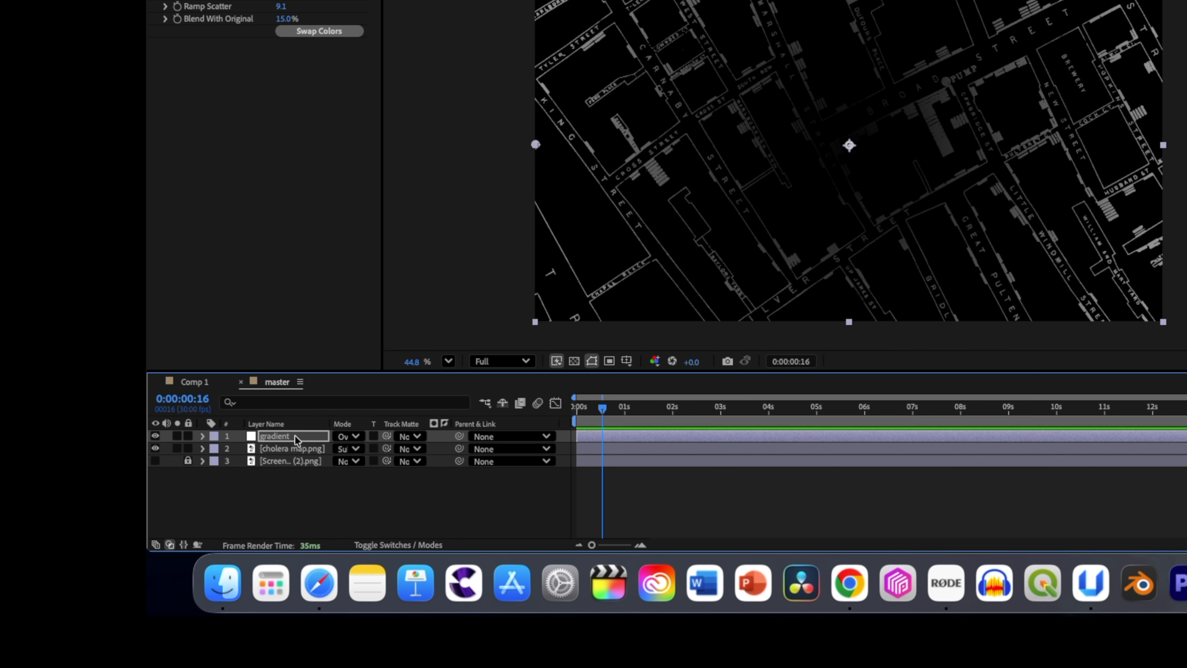
pyautogui.click(279, 441)
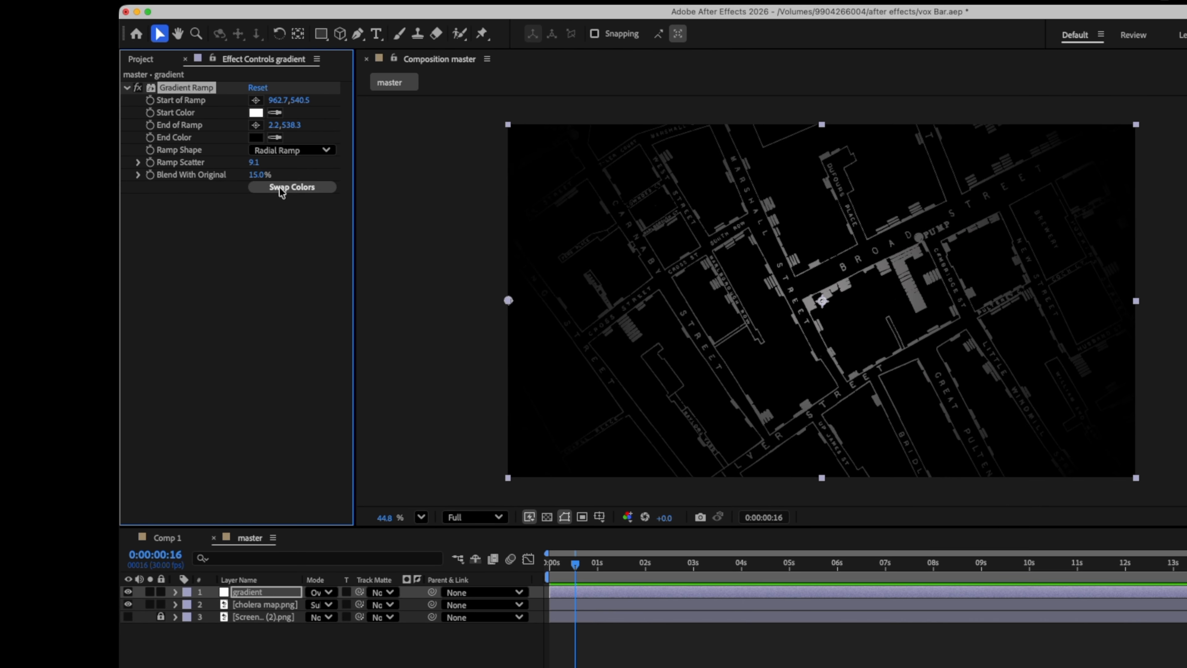
# - Set Gradient Ramp's Blend With Original to 41% and Ramp Scatter to 12.8, and compare the map with and without the gradient
pyautogui.moveTo(255, 175); pyautogui.dragTo(288, 183)
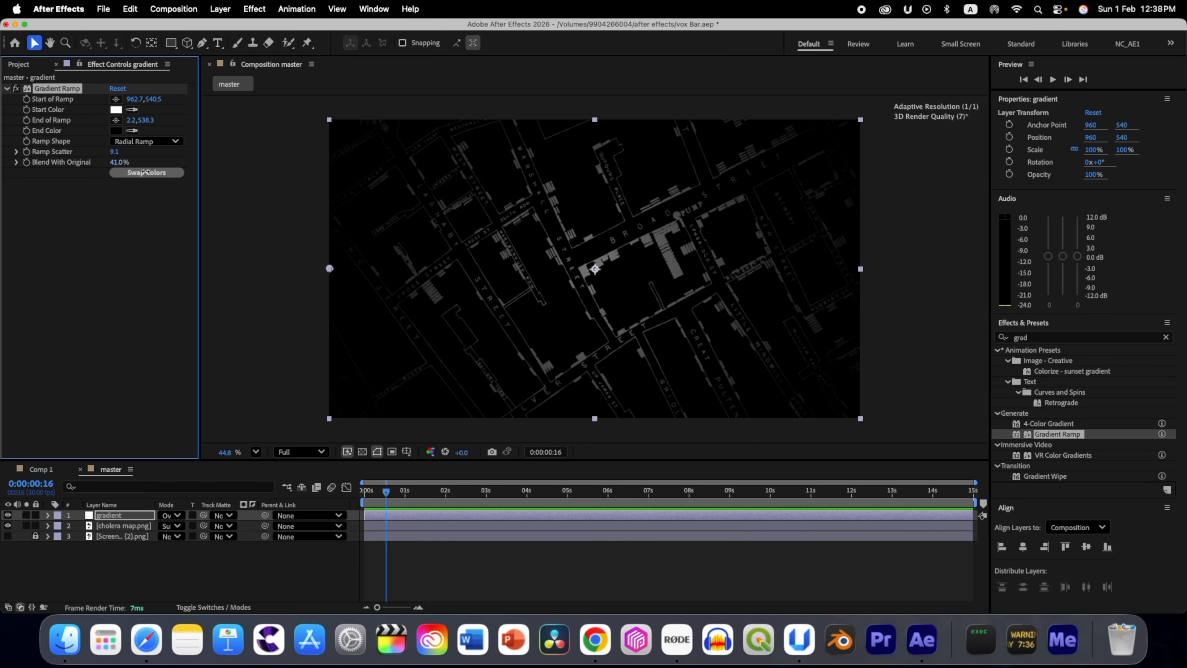
pyautogui.moveTo(114, 151); pyautogui.dragTo(125, 152)
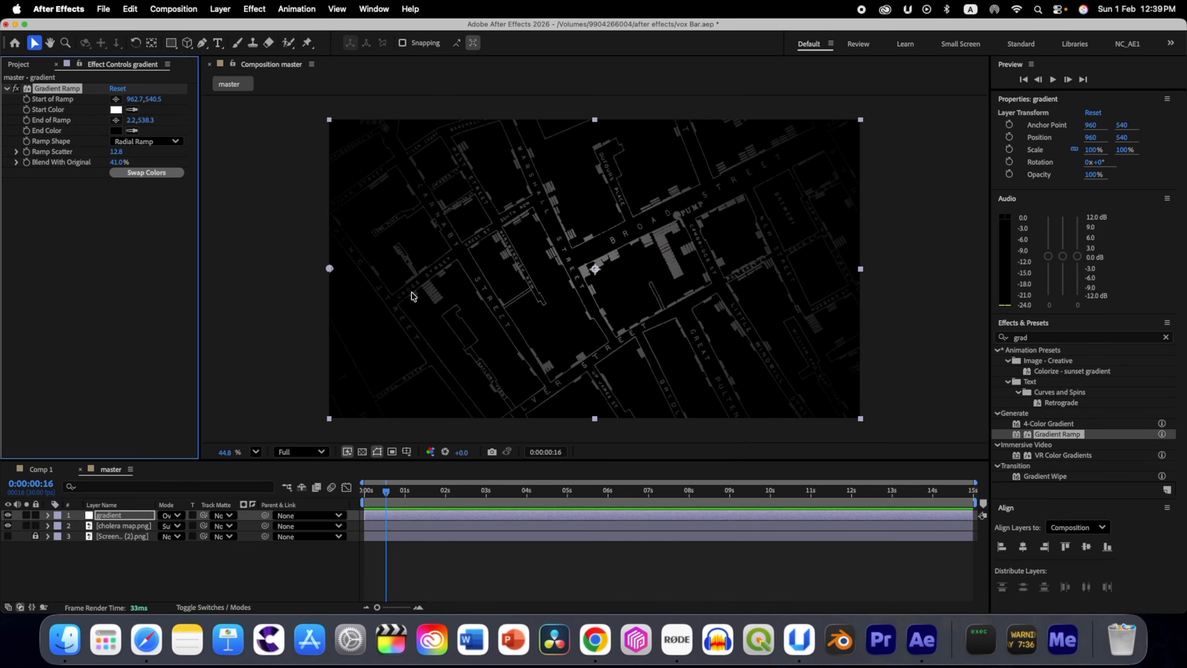
pyautogui.click(8, 516)
pyautogui.click(8, 515)
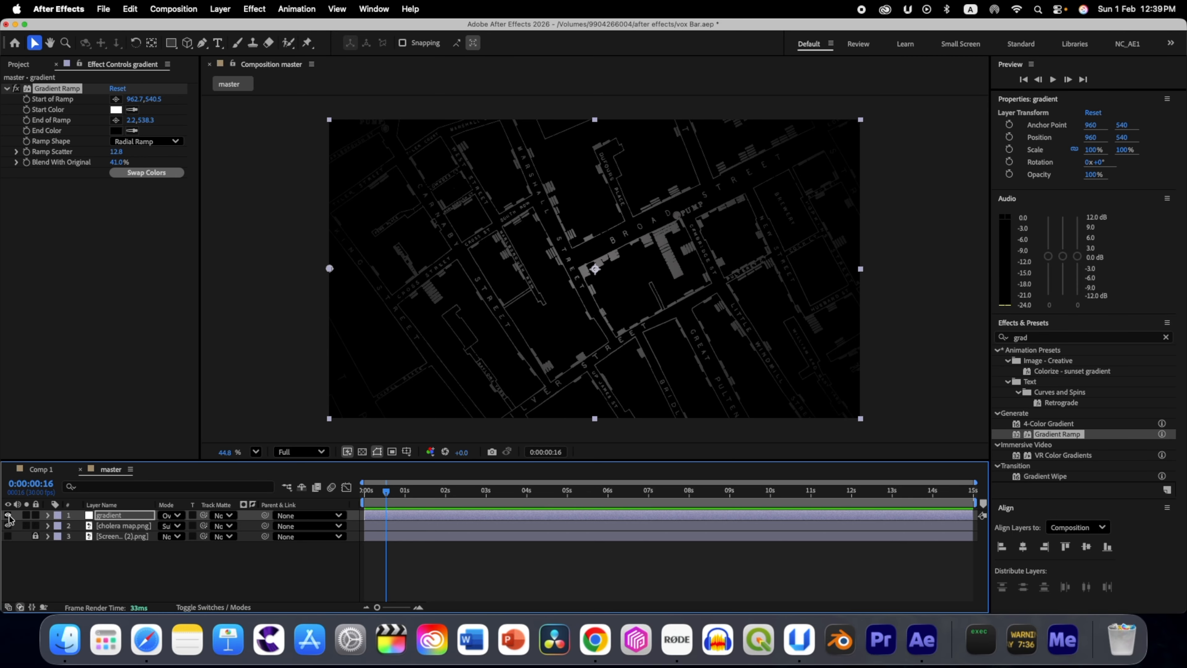
# - Add another adjustment layer above the gradient layer and name it blur
pyautogui.click(176, 581)
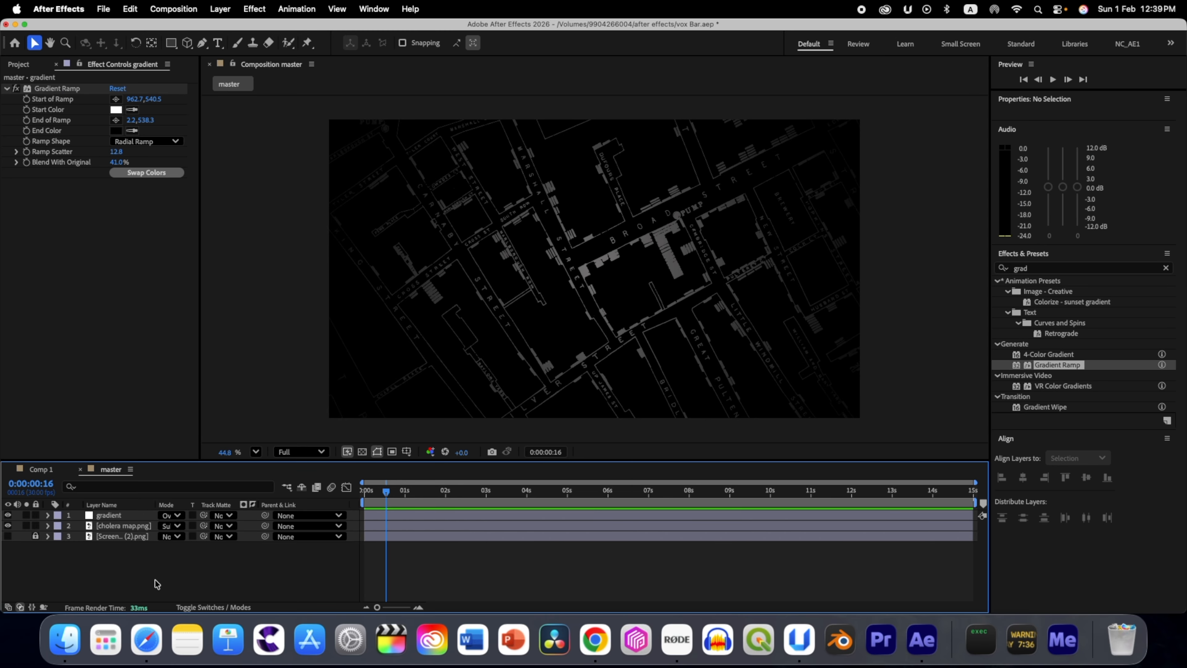
pyautogui.rightClick(157, 584)
pyautogui.moveTo(281, 441)
pyautogui.click(337, 527)
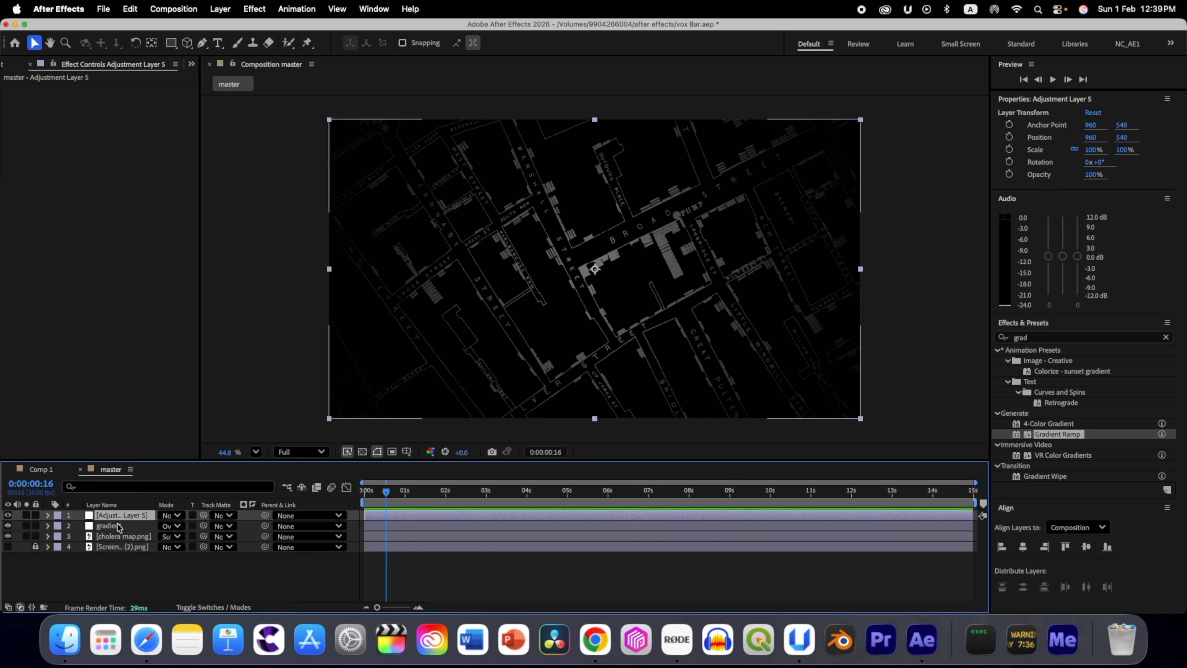
pyautogui.press('Return')
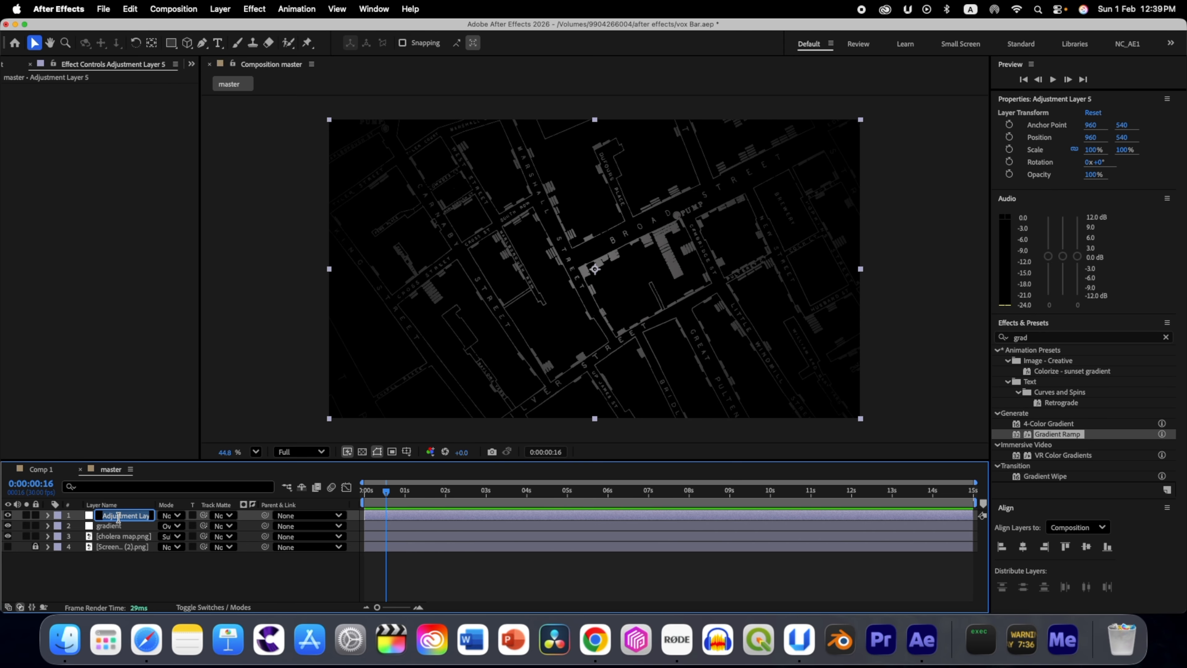
pyautogui.write('blur')
pyautogui.press('Return')
# - Apply Gaussian Blur with Blurriness 5 to the blur layer and compare the map with and without it
pyautogui.moveTo(1058, 342); pyautogui.dragTo(270, 509)
pyautogui.write('g')
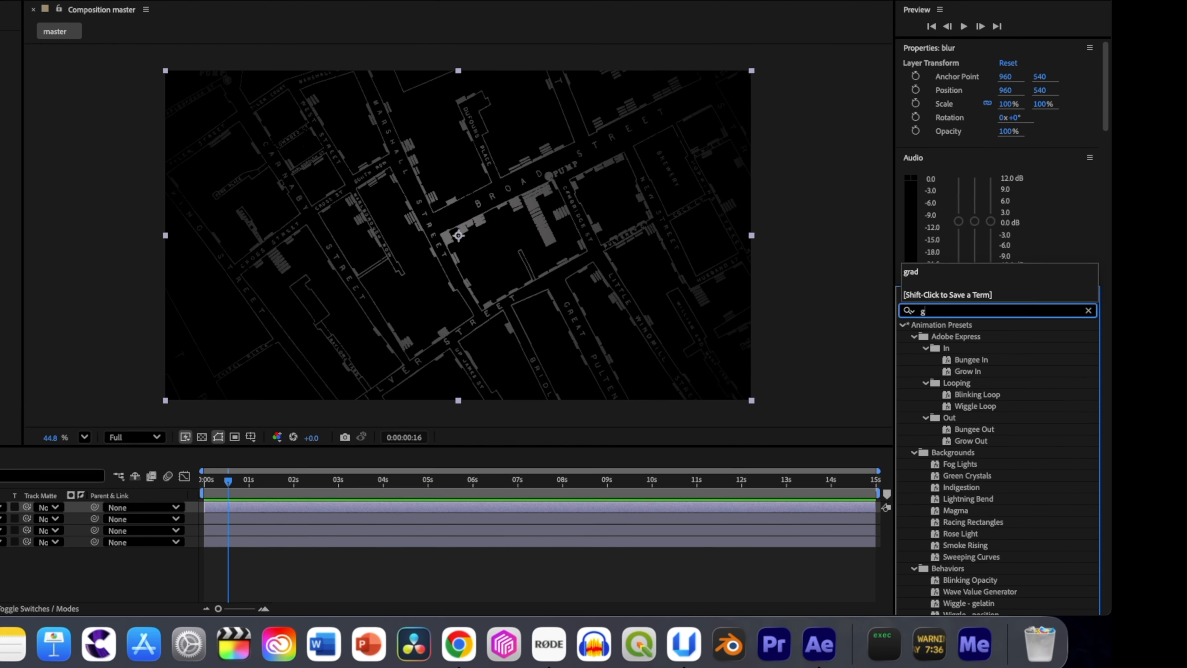
pyautogui.write('aus')
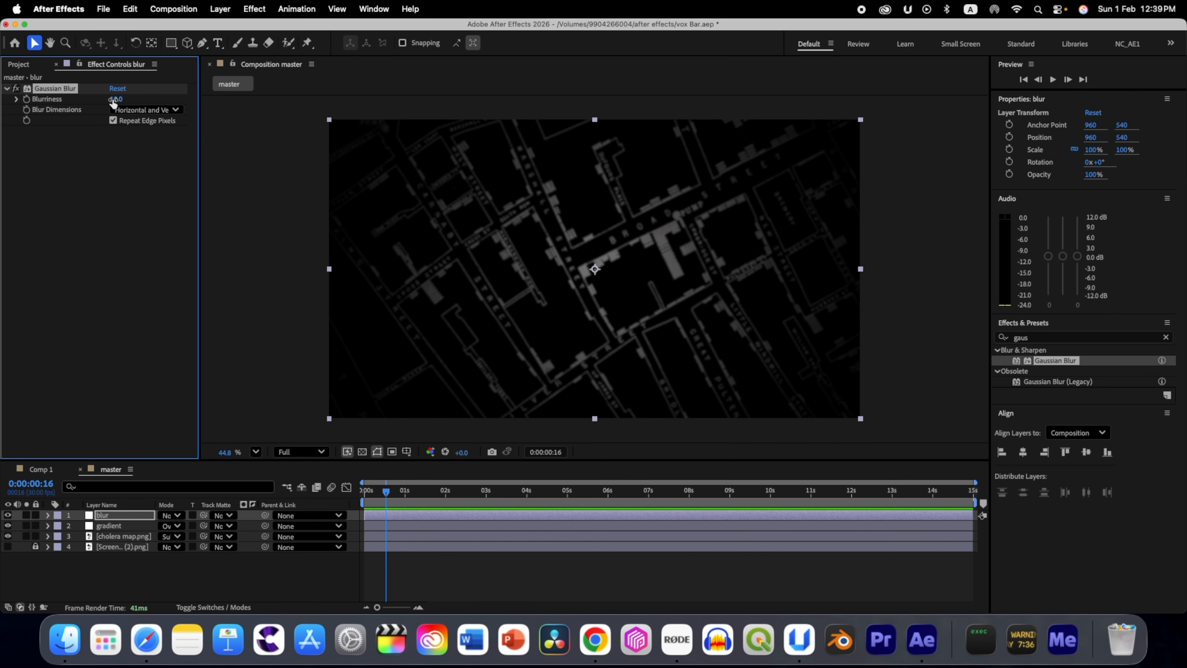
pyautogui.click(114, 100)
pyautogui.write('5')
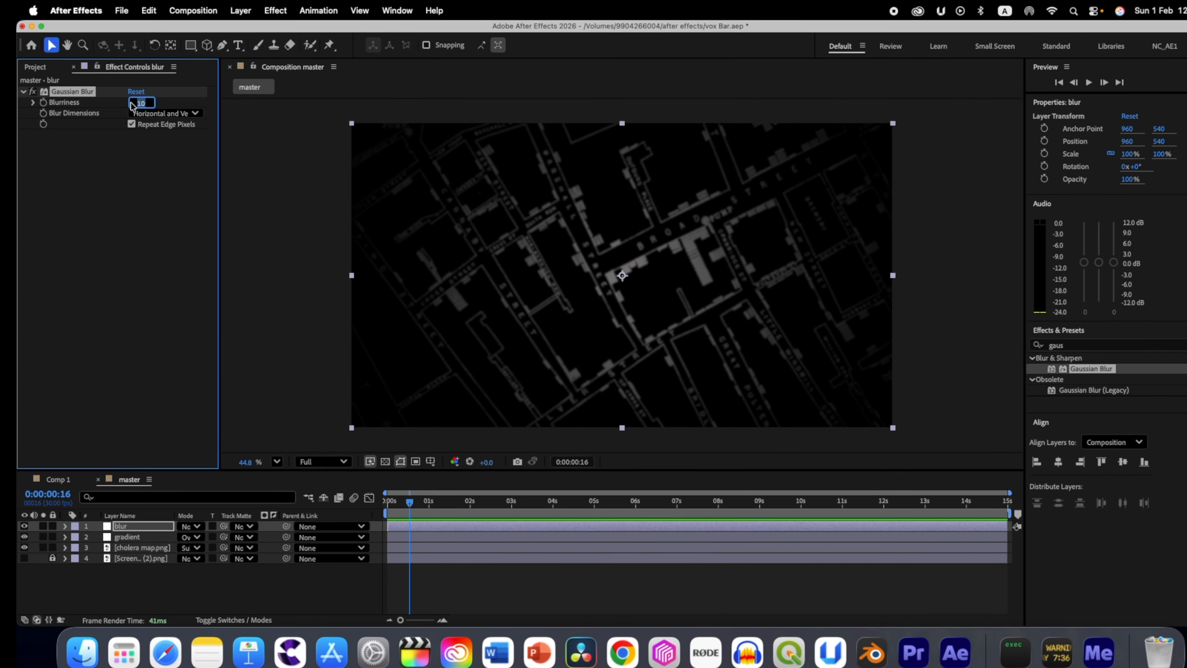
pyautogui.press('Return')
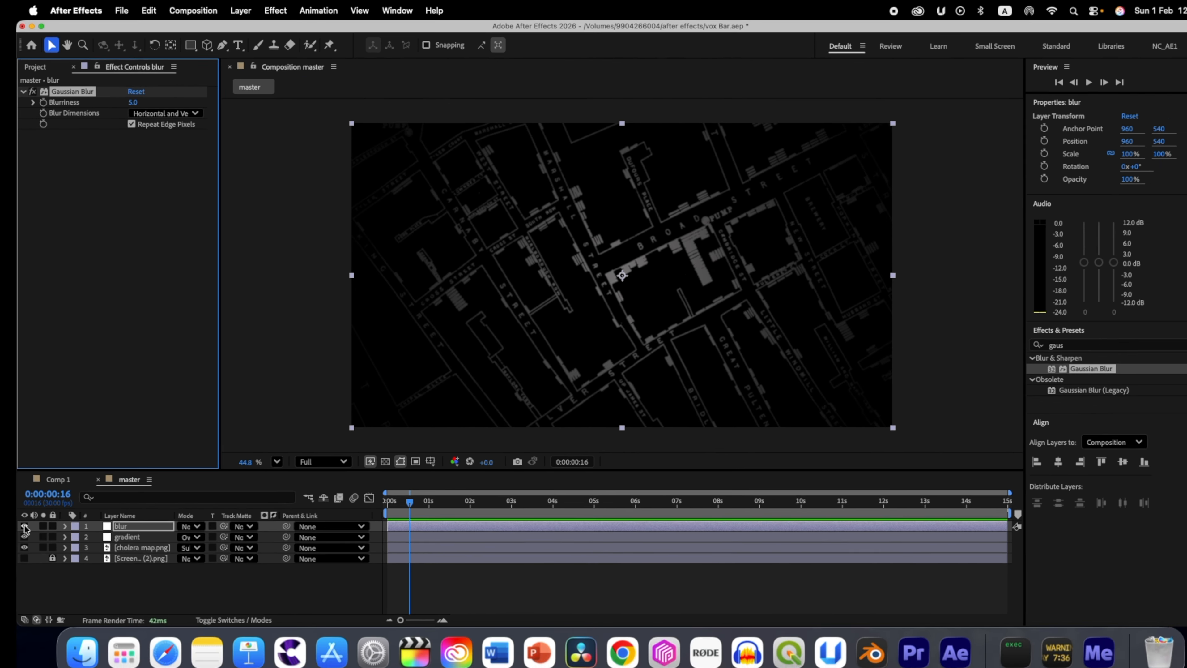
pyautogui.click(164, 620)
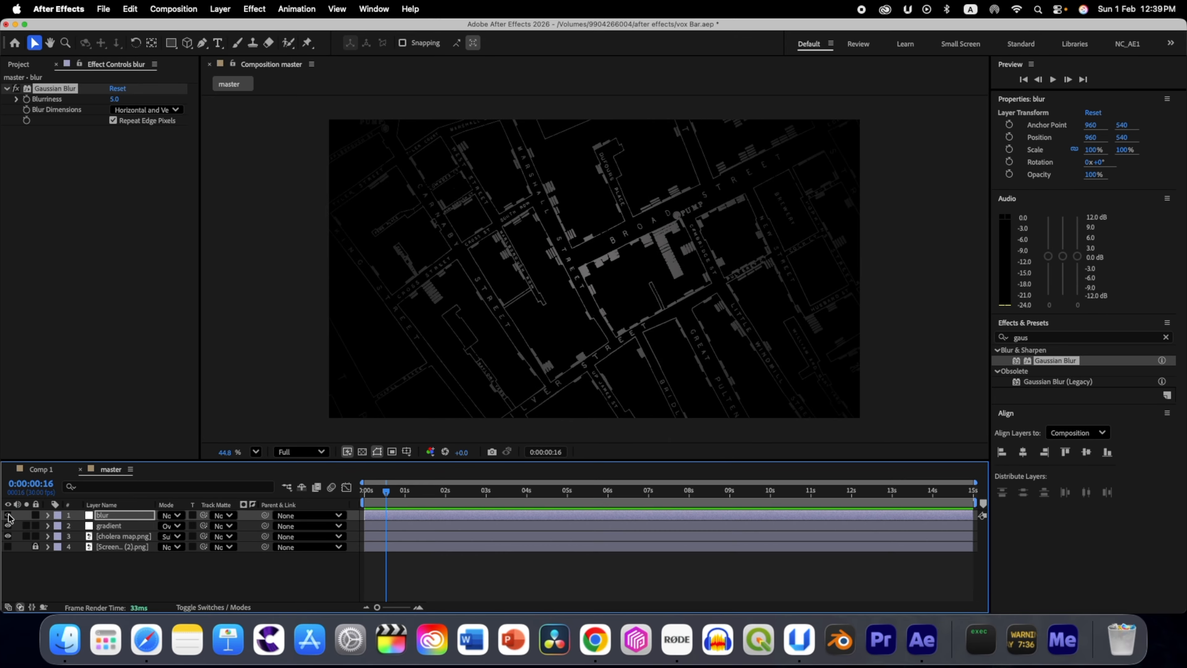
pyautogui.click(8, 515)
# - Set the cholera map layer's opacity to 40%
pyautogui.click(125, 537)
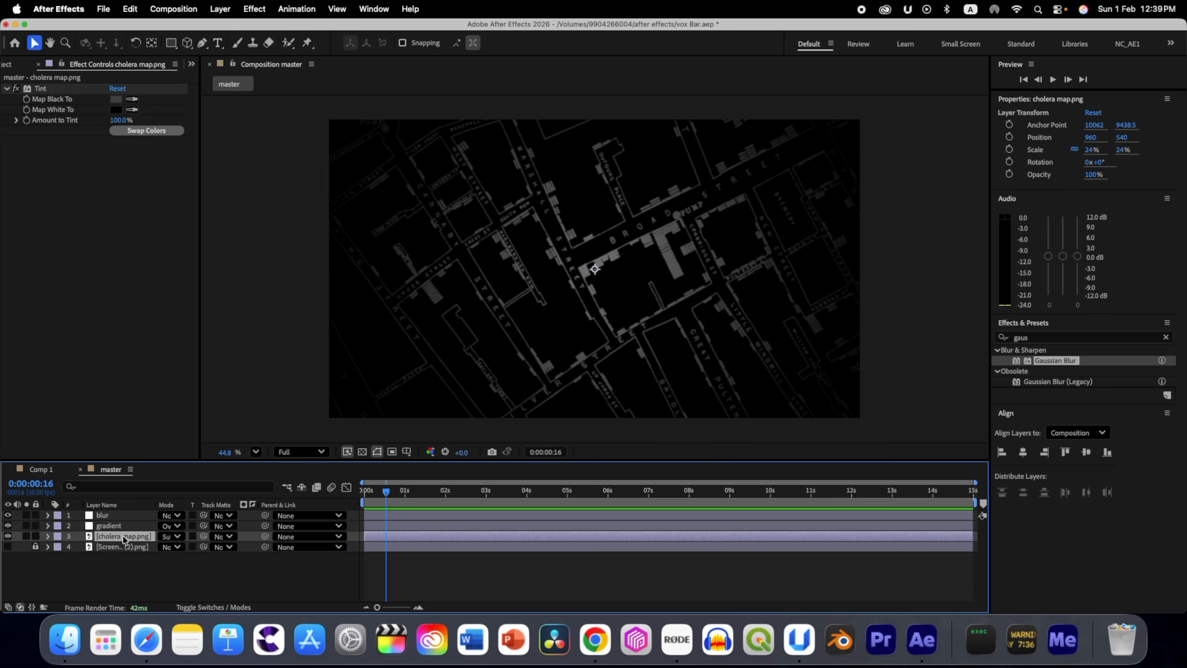
pyautogui.press('t')
pyautogui.moveTo(167, 547)
pyautogui.mouseDown()
pyautogui.moveTo(112, 547)
pyautogui.moveTo(189, 554)
pyautogui.mouseUp()
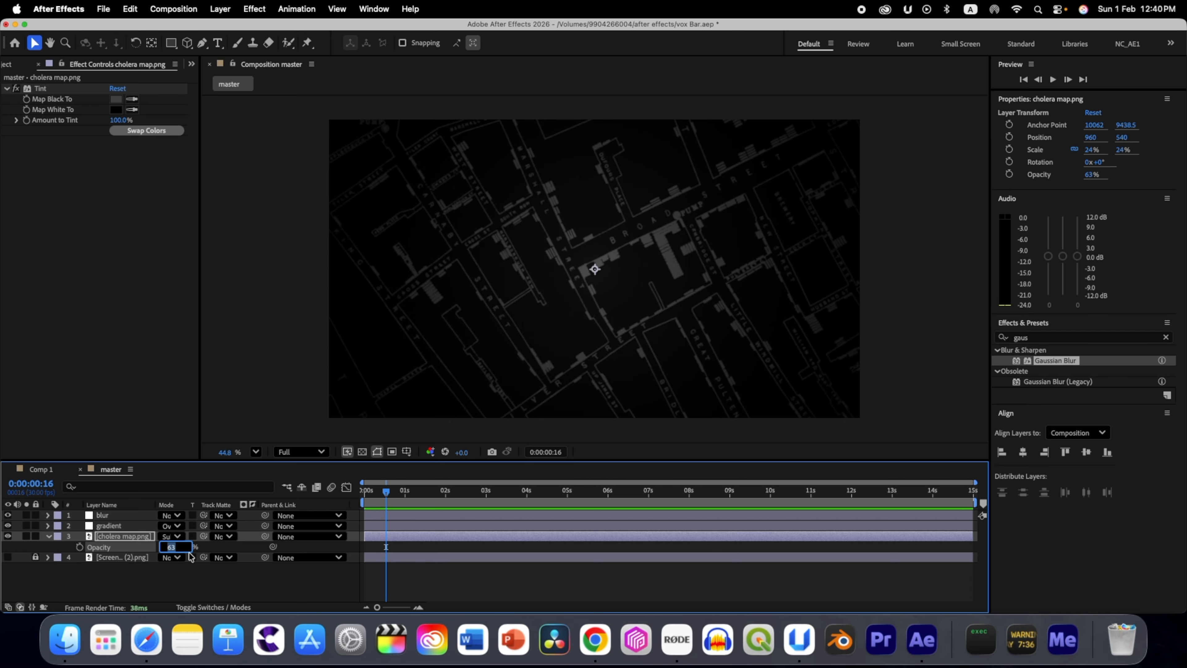
pyautogui.write('40')
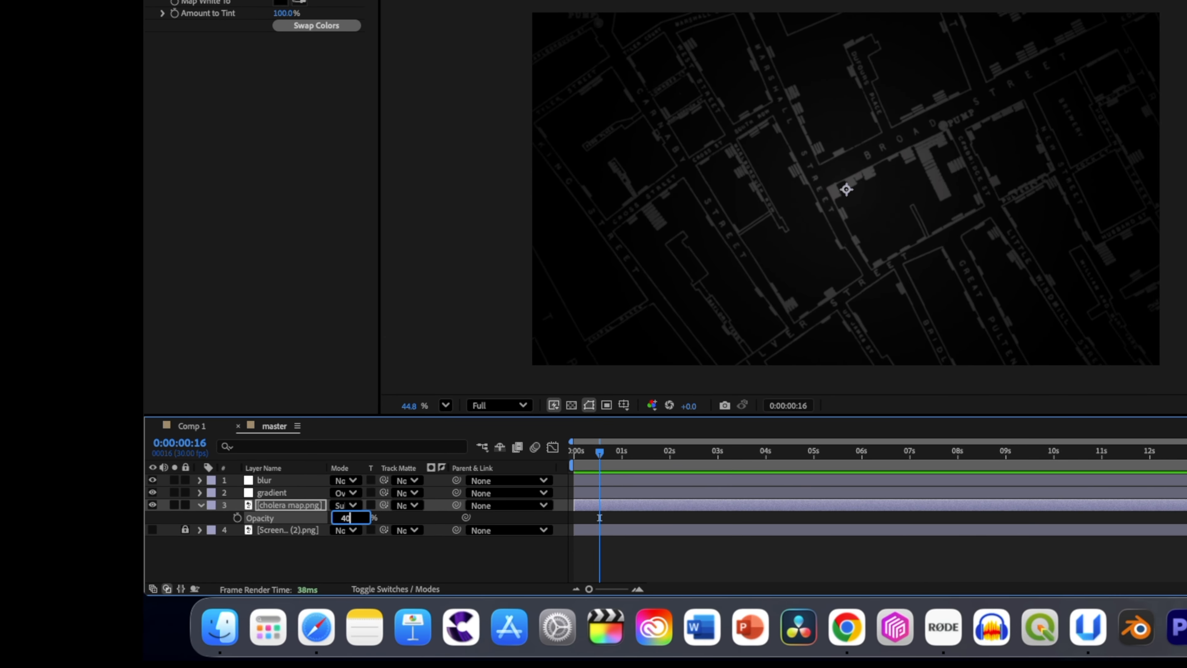
pyautogui.press('Return')
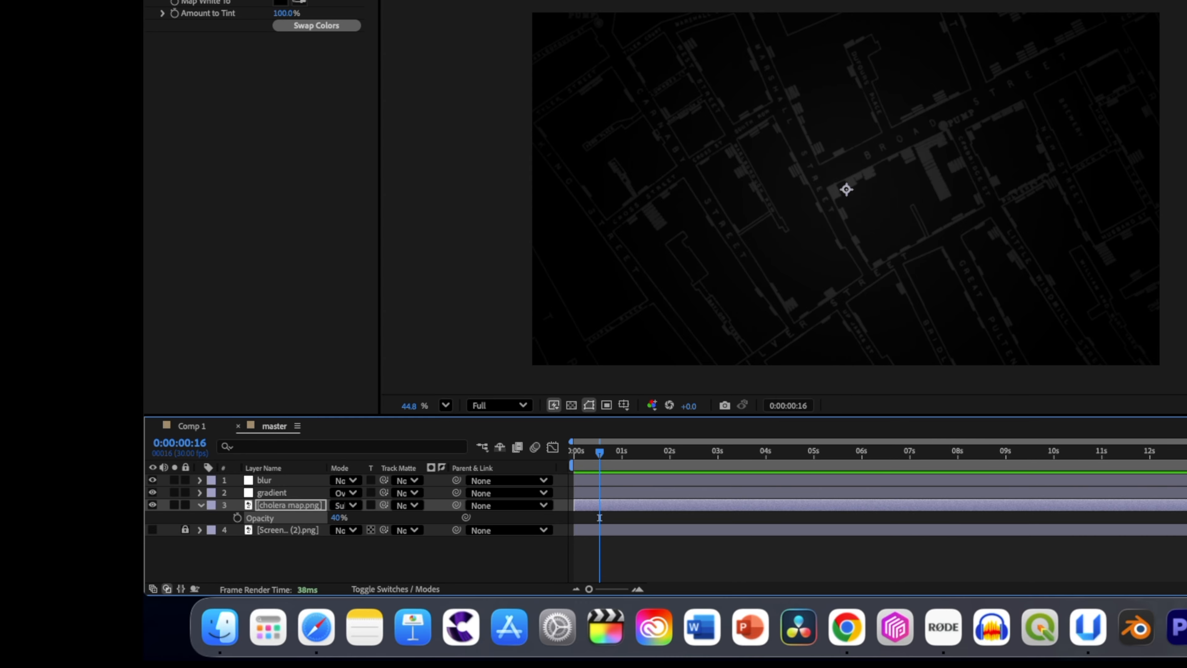
# - Change the gradient layer's Gradient Ramp start color to dark gray and its end color to 464646
pyautogui.click(272, 492)
pyautogui.click(281, 1)
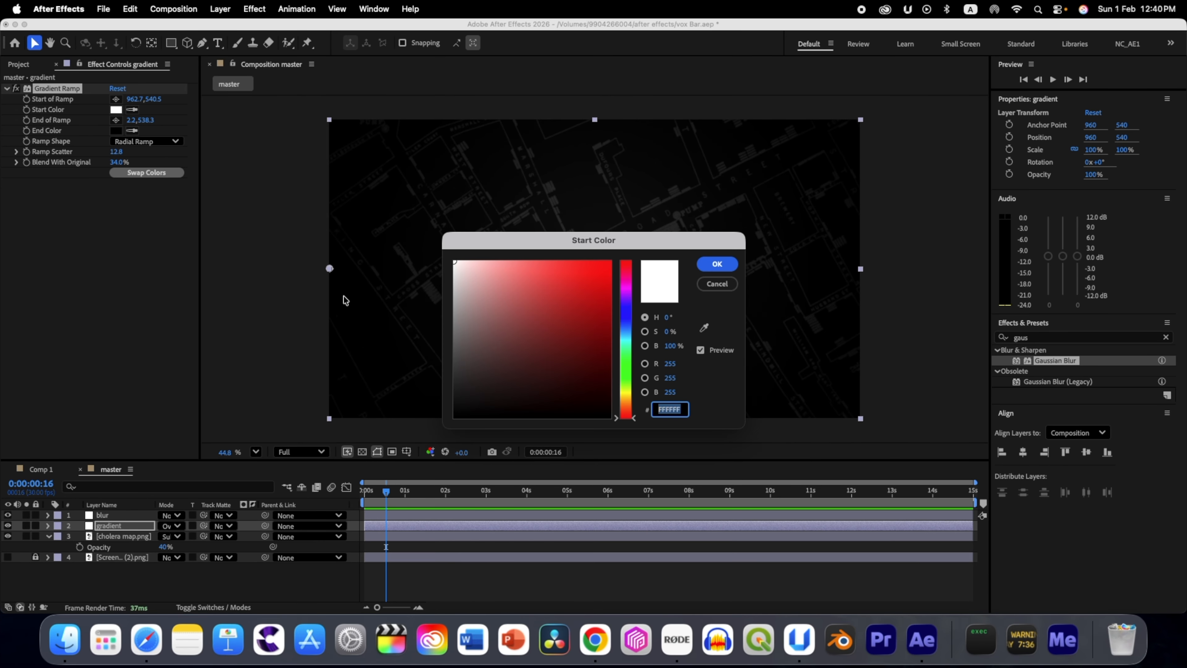
pyautogui.moveTo(453, 260); pyautogui.dragTo(440, 379)
pyautogui.click(717, 264)
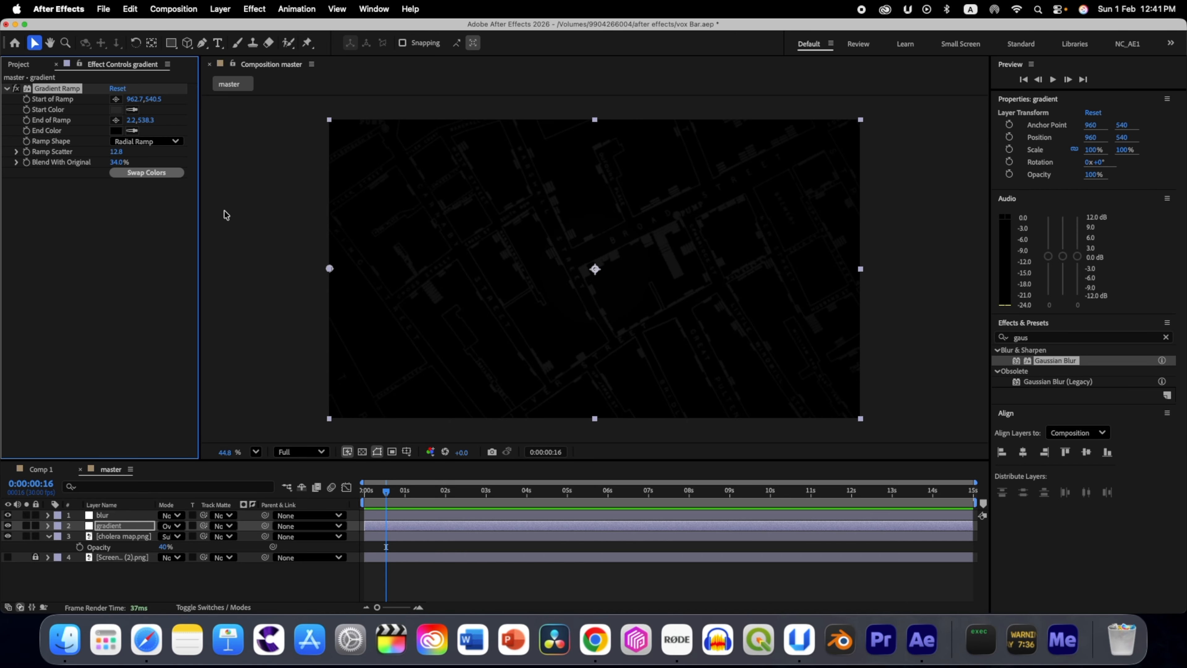
pyautogui.click(117, 131)
pyautogui.moveTo(461, 421); pyautogui.dragTo(440, 375)
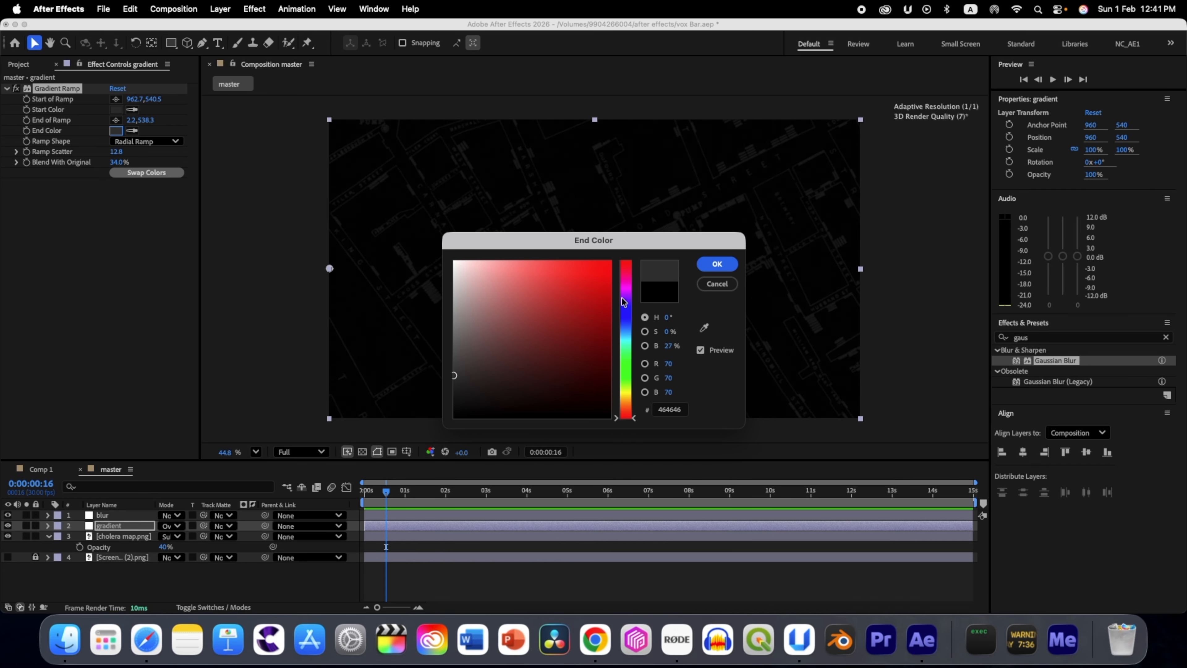
pyautogui.click(717, 265)
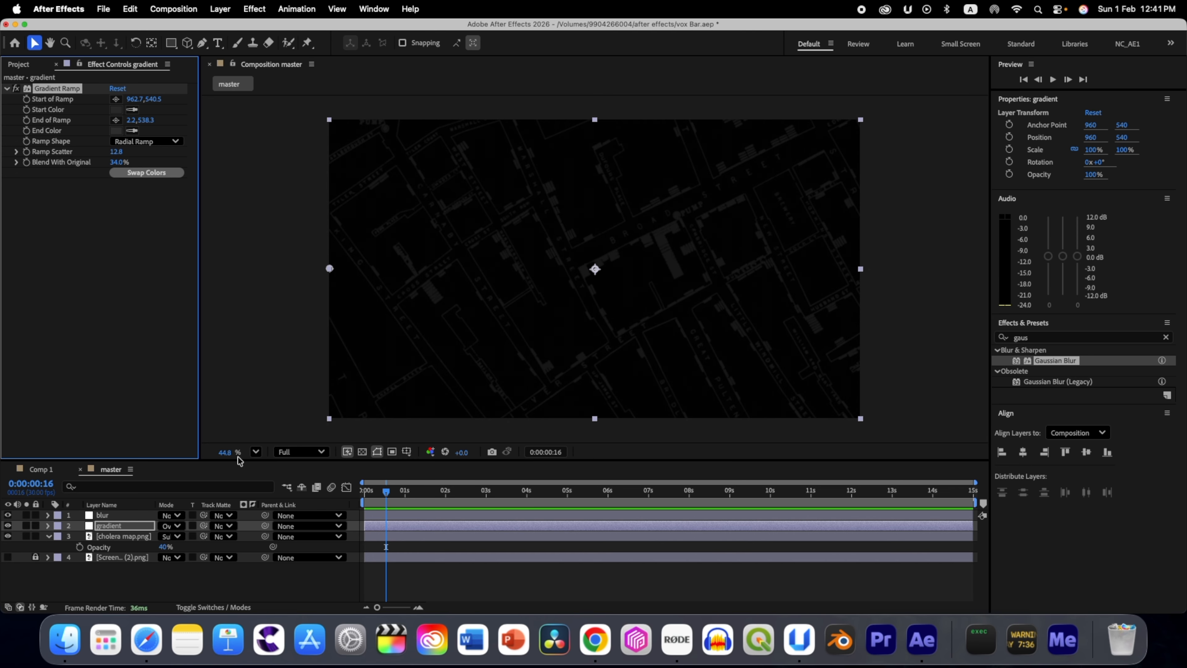
pyautogui.click(131, 580)
pyautogui.press('u')
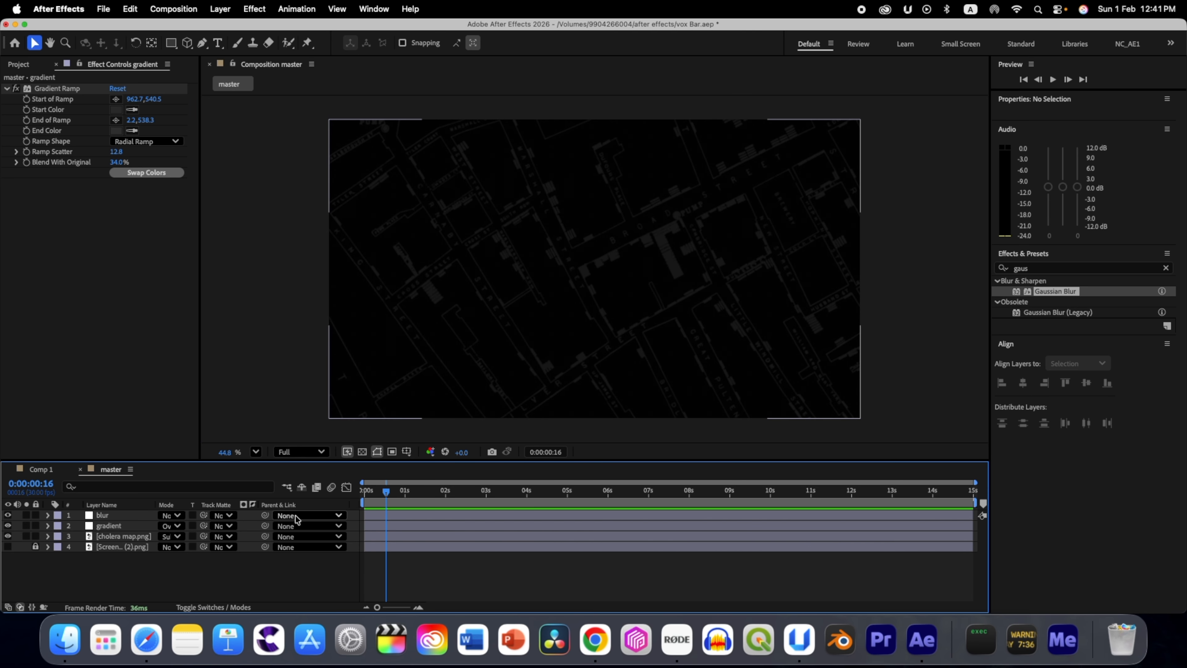
# - Show the reference screenshot layer and activate the Pen tool, reviewing its fill and stroke options without changing them
pyautogui.click(8, 547)
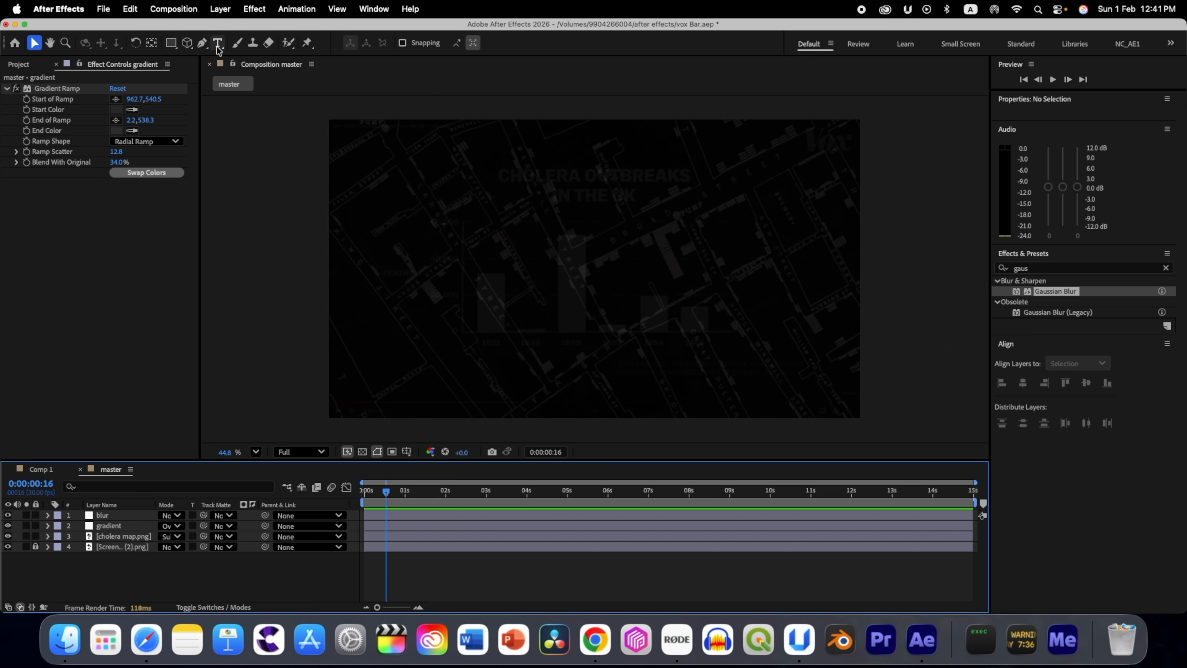
pyautogui.click(203, 44)
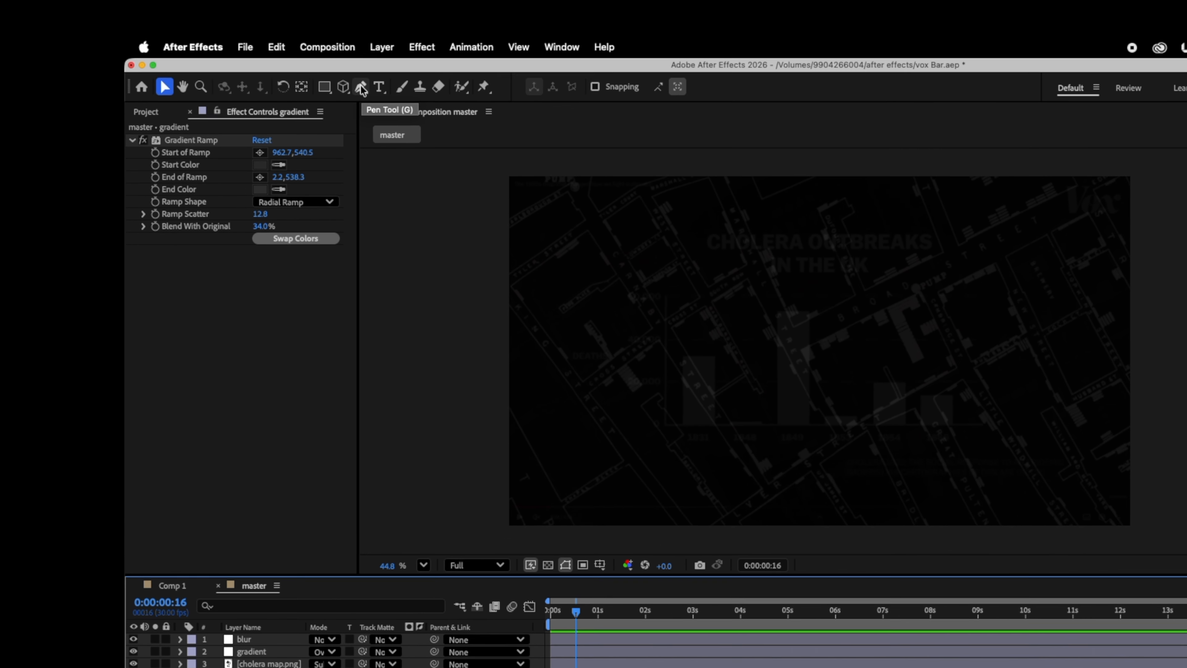
pyautogui.click(613, 89)
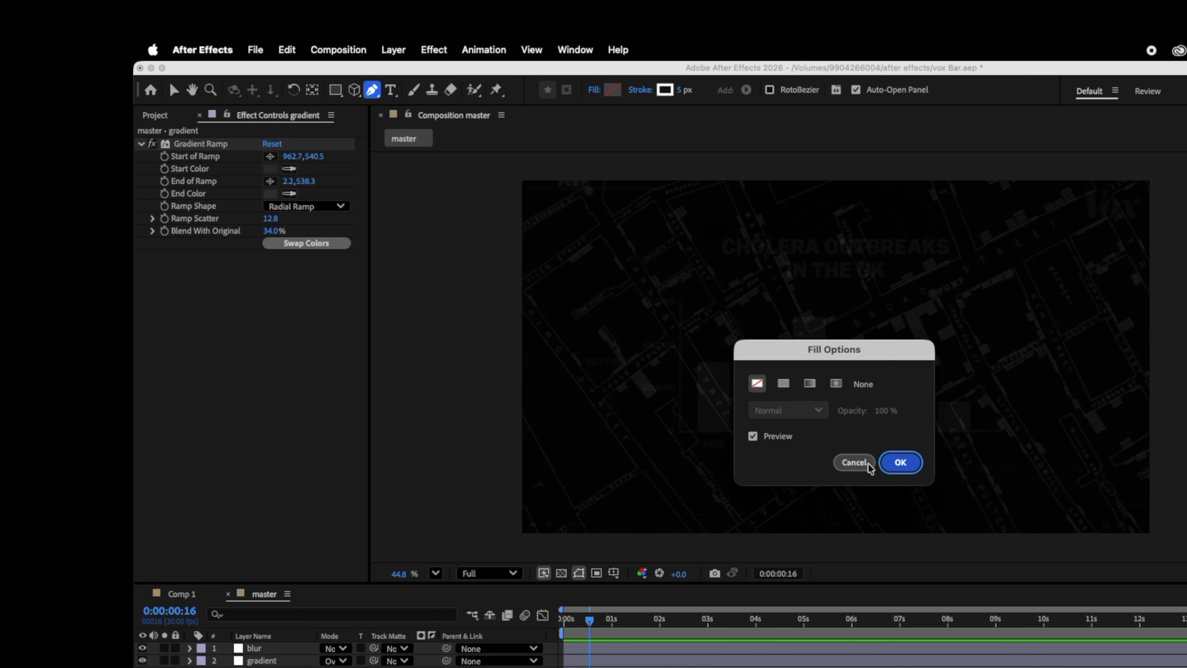
pyautogui.click(854, 462)
pyautogui.click(649, 91)
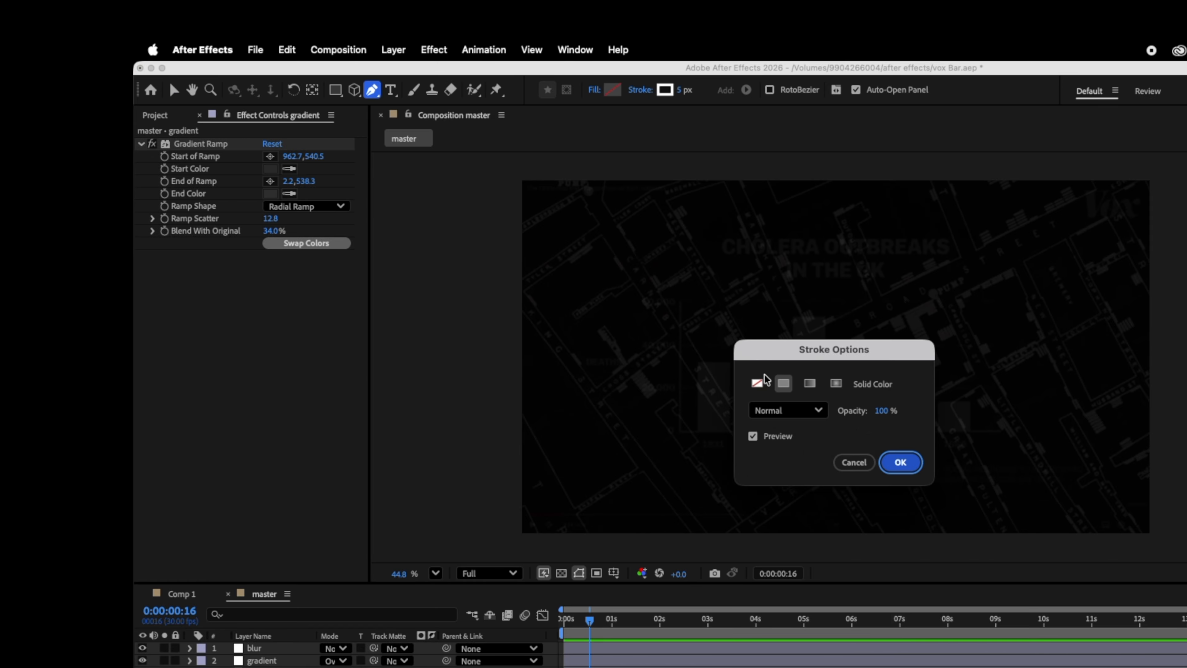
pyautogui.click(854, 462)
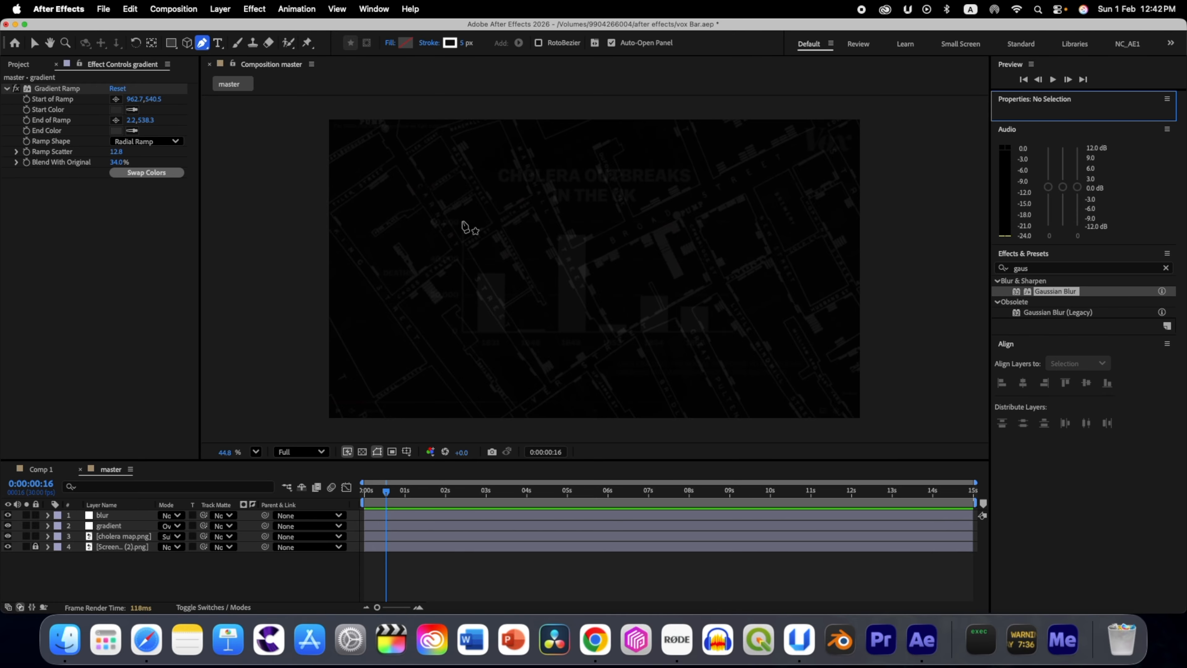
# - Draw an L-shaped white line with the Pen tool, tracing the reference chart's vertical and horizontal axes
pyautogui.click(463, 220)
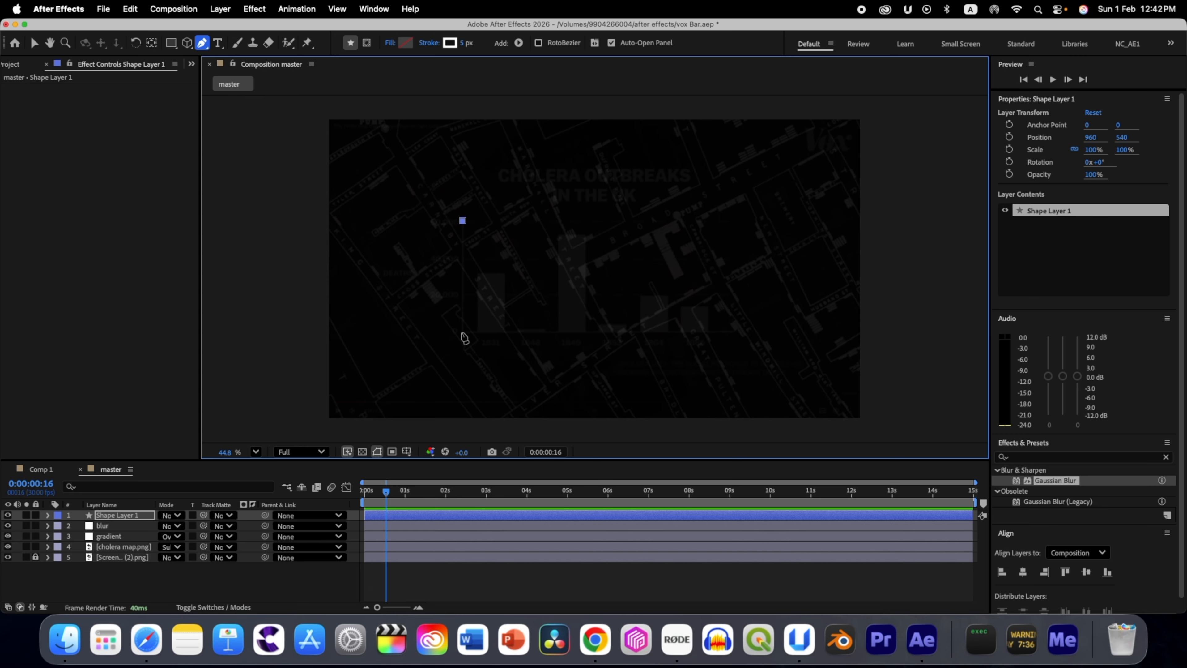
pyautogui.click(463, 332)
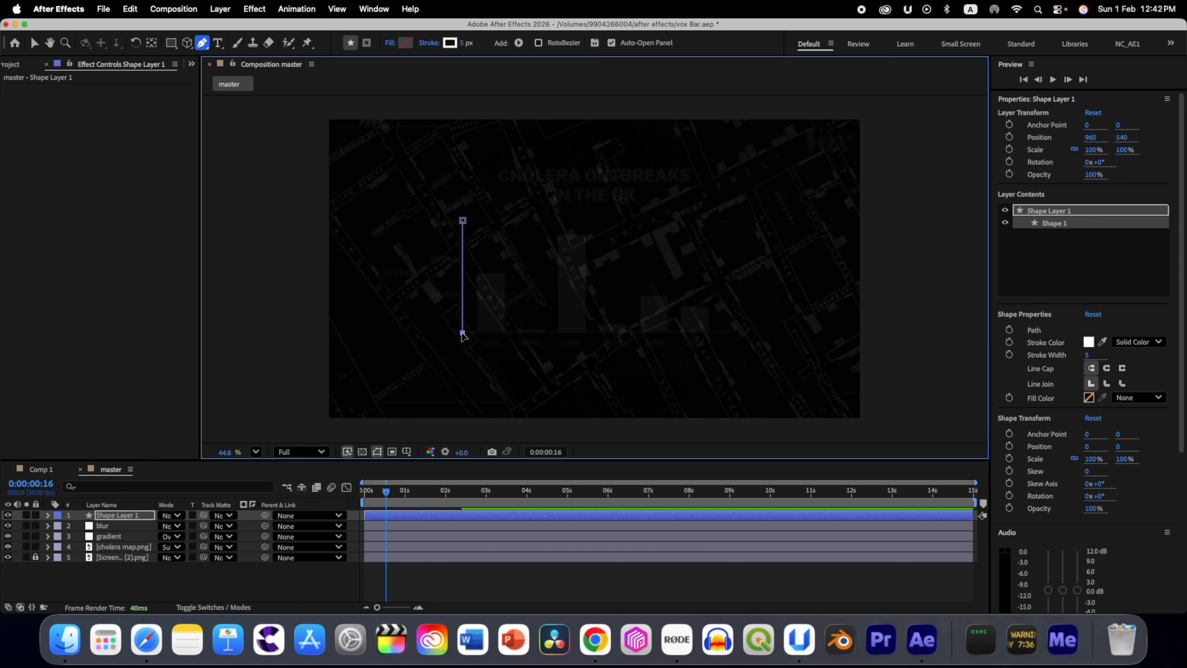
pyautogui.click(734, 332)
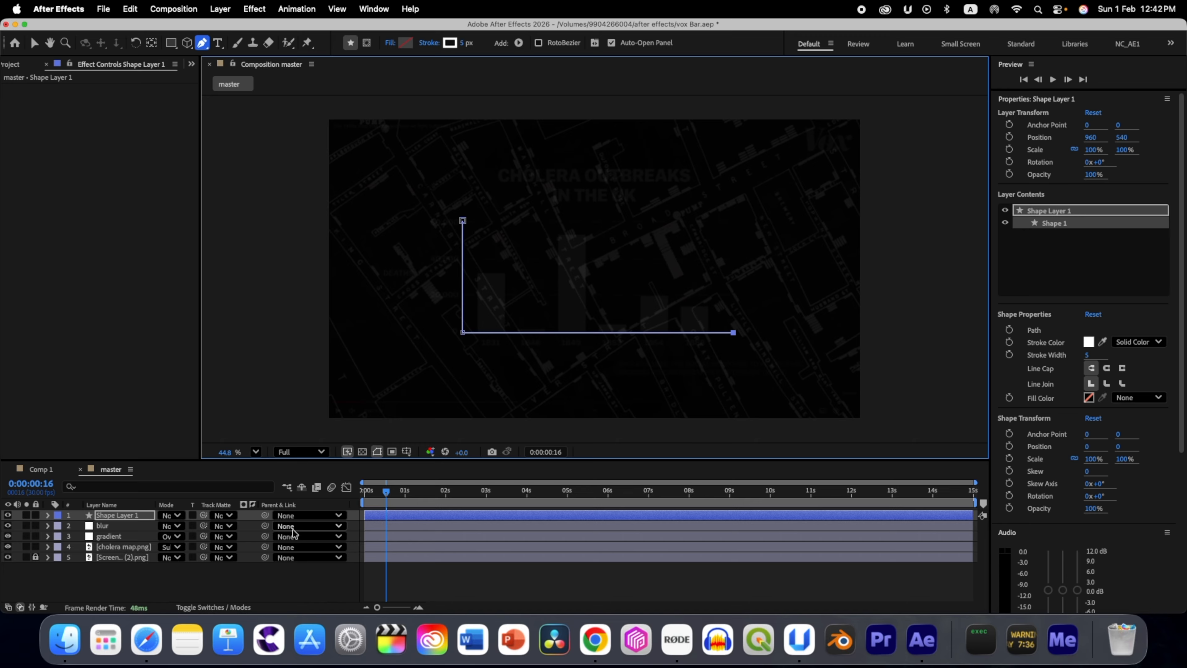
pyautogui.click(229, 587)
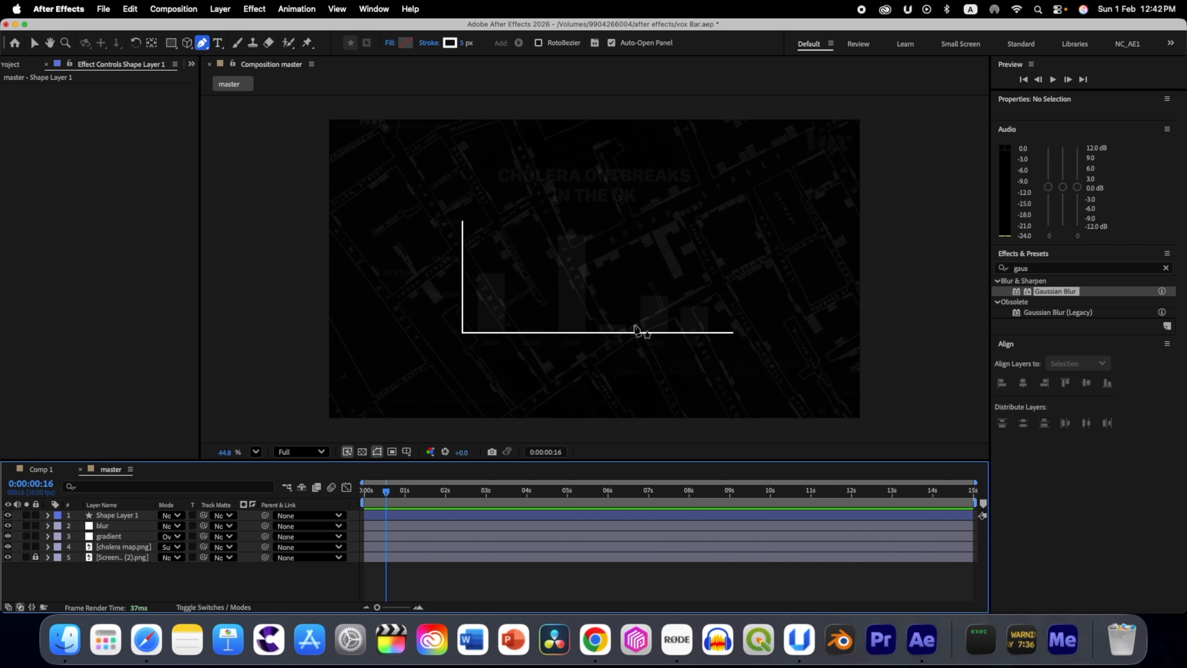
# - Rename the L-shaped line's layer to axis and move the playhead to 0:00:00:00
pyautogui.click(114, 516)
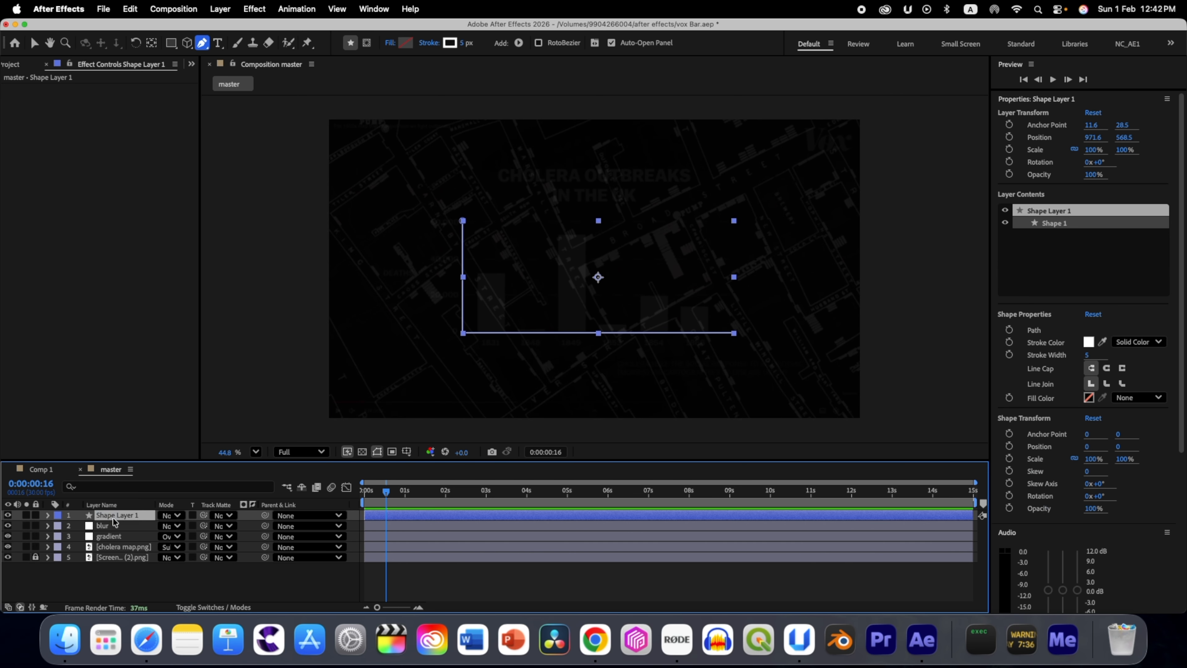
pyautogui.press('Return')
pyautogui.write('ax')
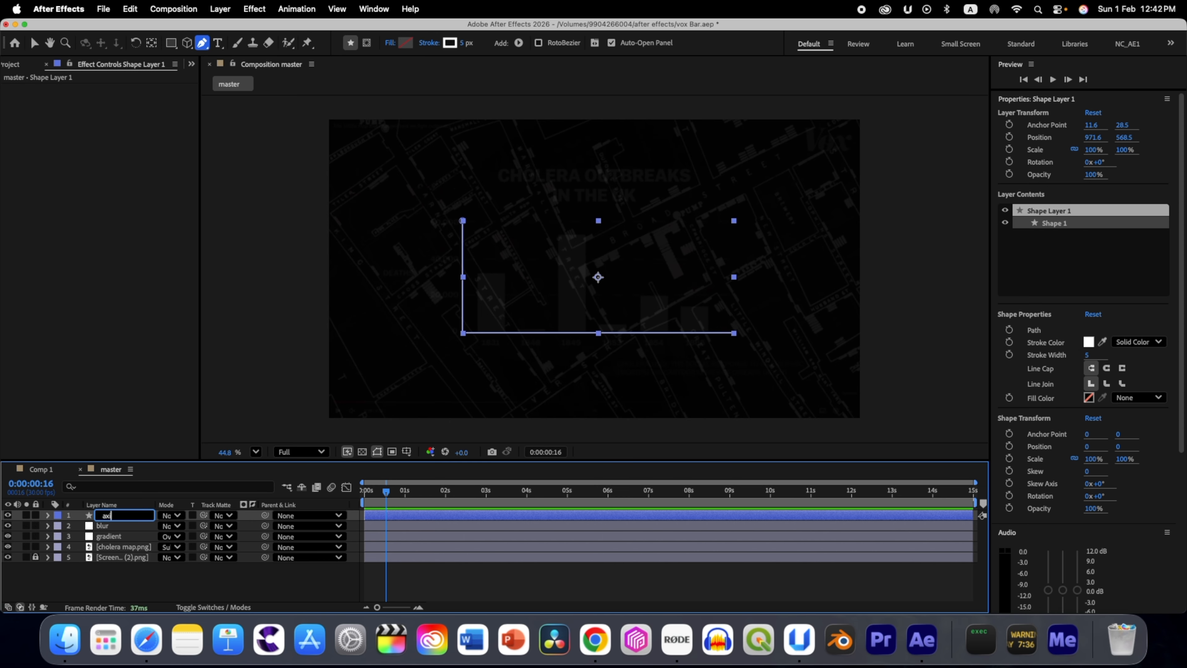
pyautogui.write('is')
pyautogui.press('Return')
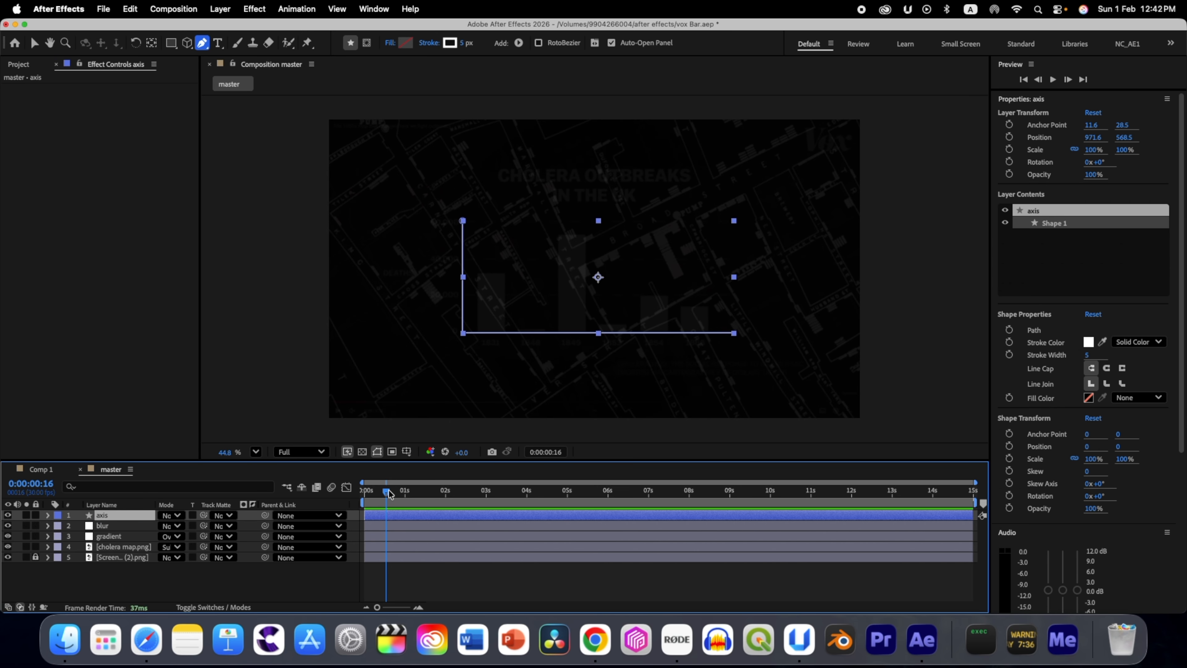
pyautogui.moveTo(386, 491)
pyautogui.mouseDown()
pyautogui.moveTo(569, 491)
pyautogui.moveTo(364, 494)
pyautogui.mouseUp()
pyautogui.click(301, 590)
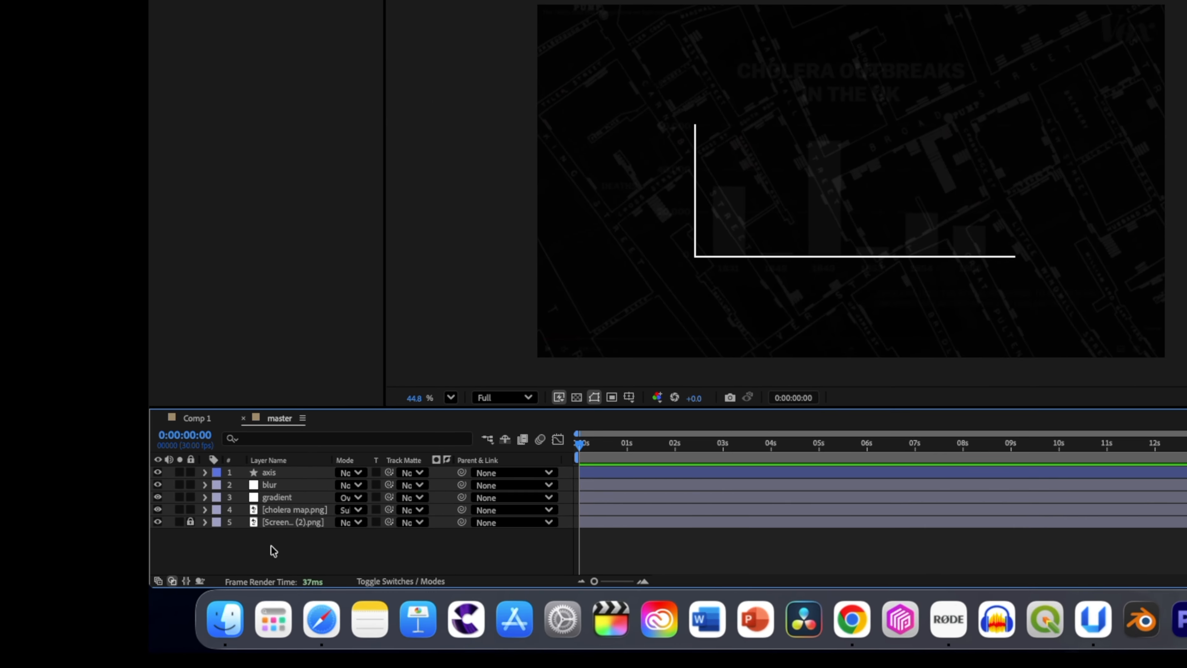
# - Unlock the reference screenshot layer, raise its opacity to 18%, and lock it again
pyautogui.click(190, 521)
pyautogui.click(272, 524)
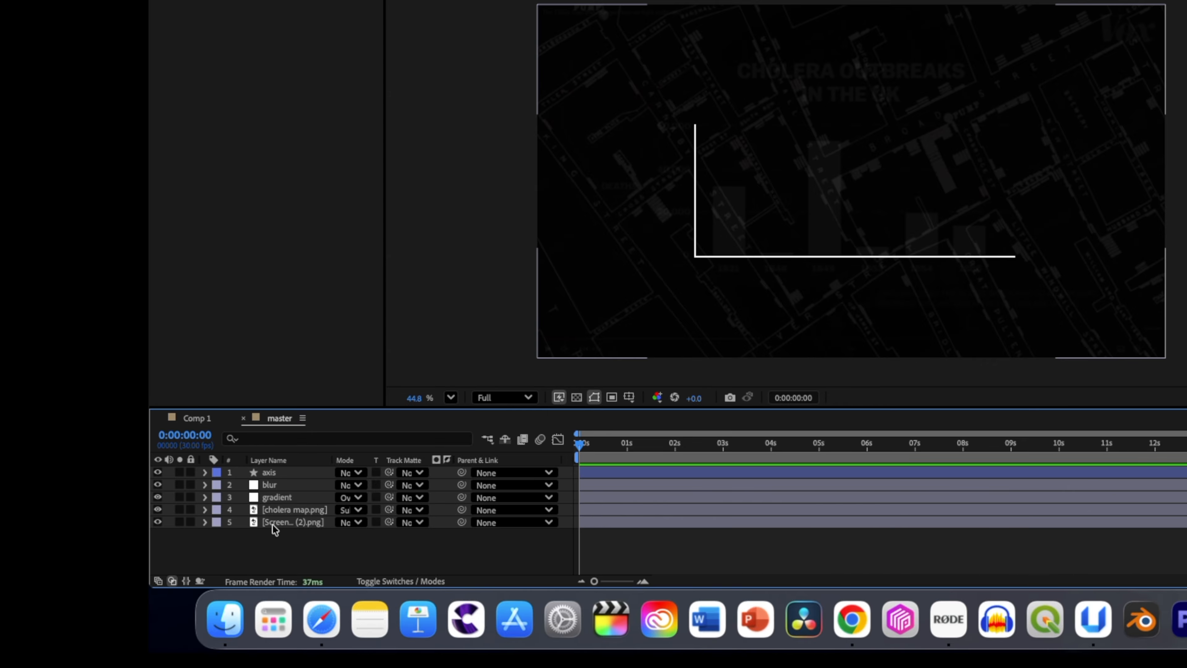
pyautogui.press('t')
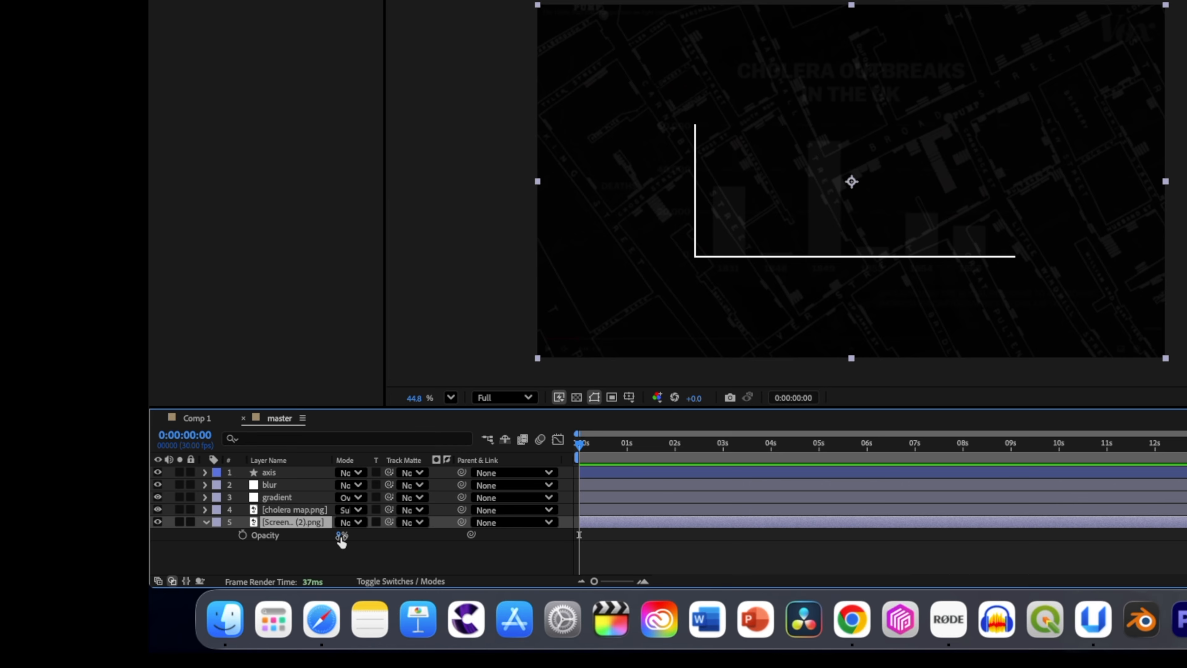
pyautogui.moveTo(341, 536); pyautogui.dragTo(346, 536)
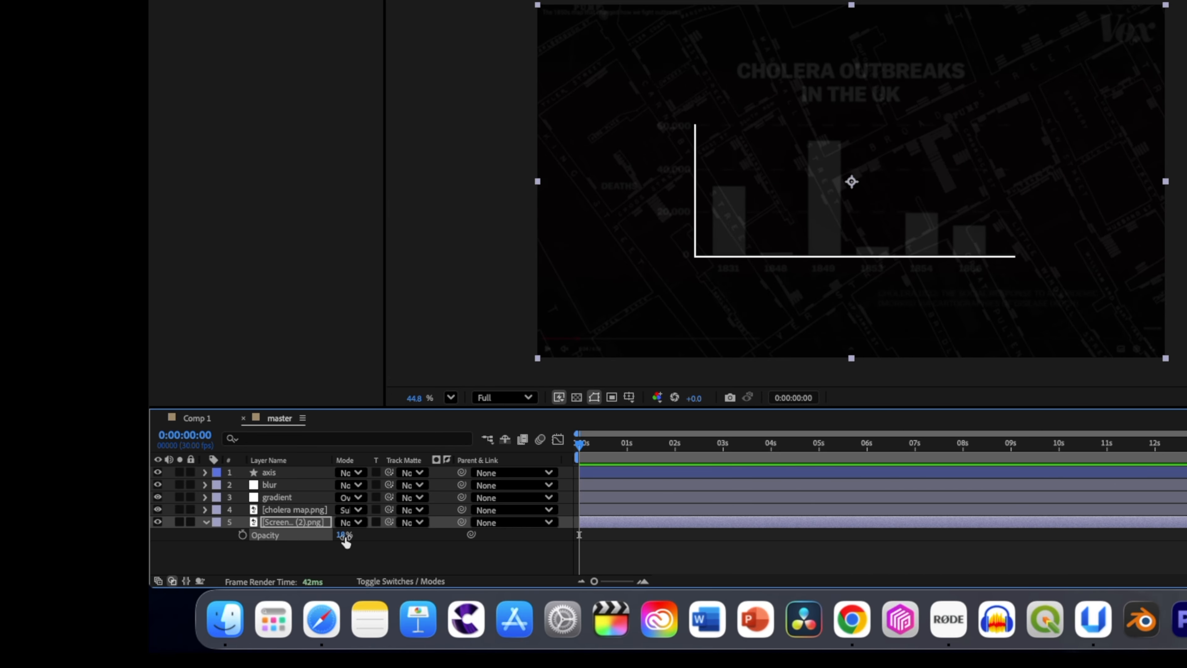
pyautogui.click(191, 522)
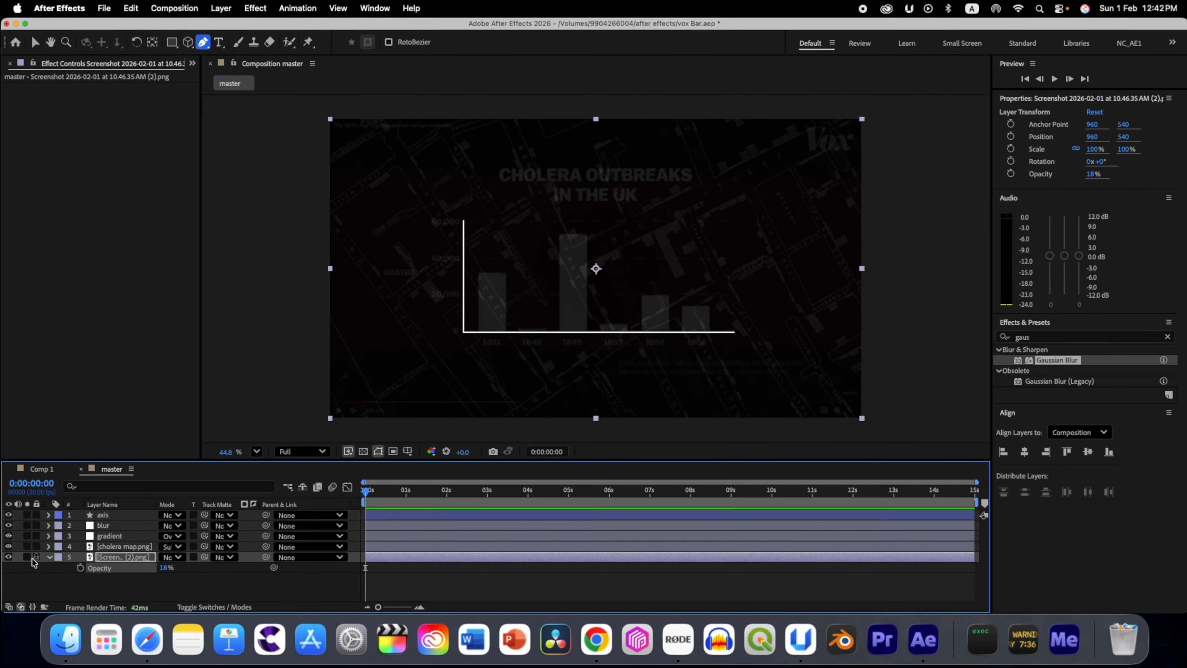
pyautogui.click(168, 531)
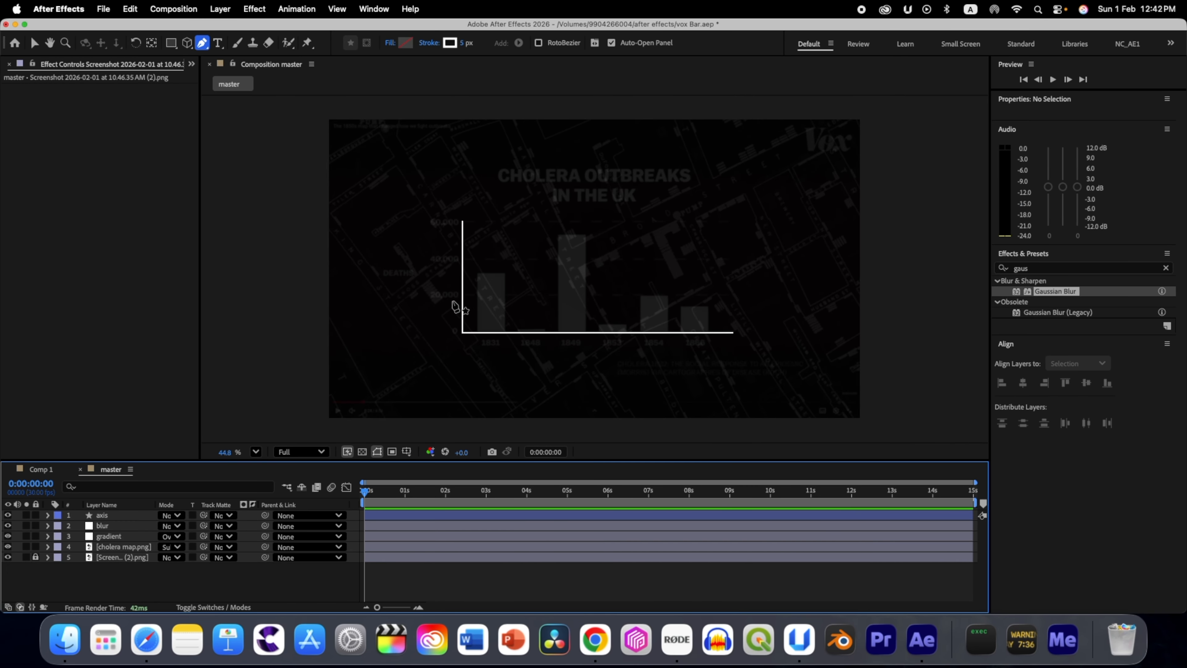
# - Draw a straight horizontal line on a new shape layer across the chart at its lowest gridline above the baseline
pyautogui.click(117, 517)
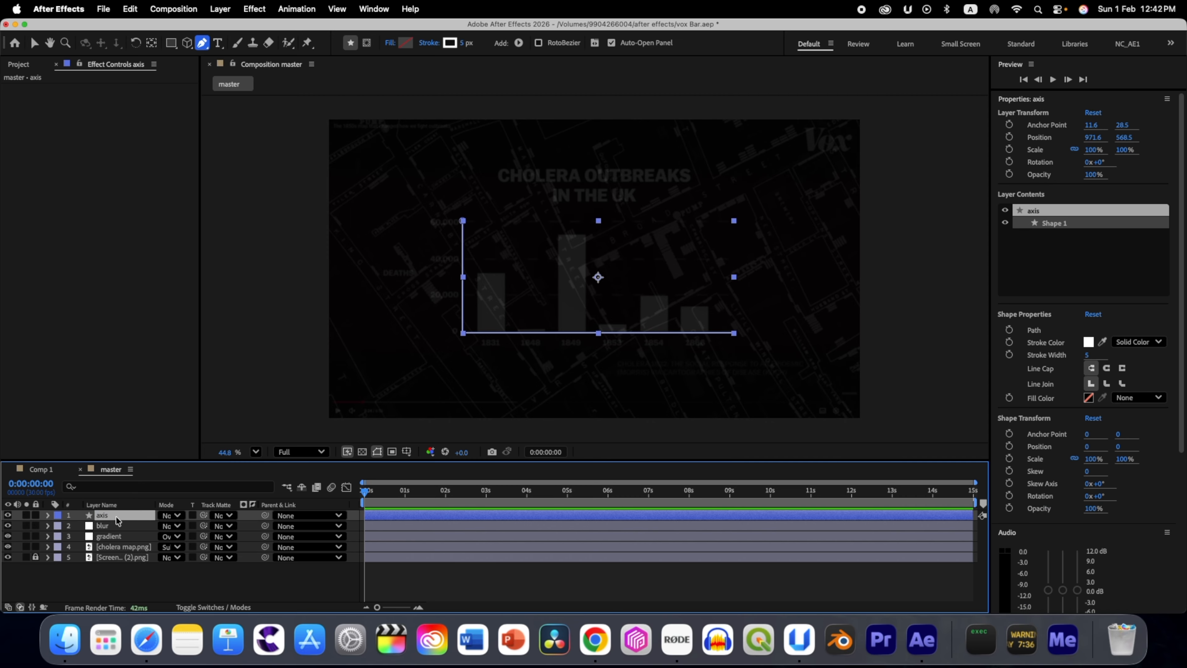
pyautogui.press('super+shift+a')
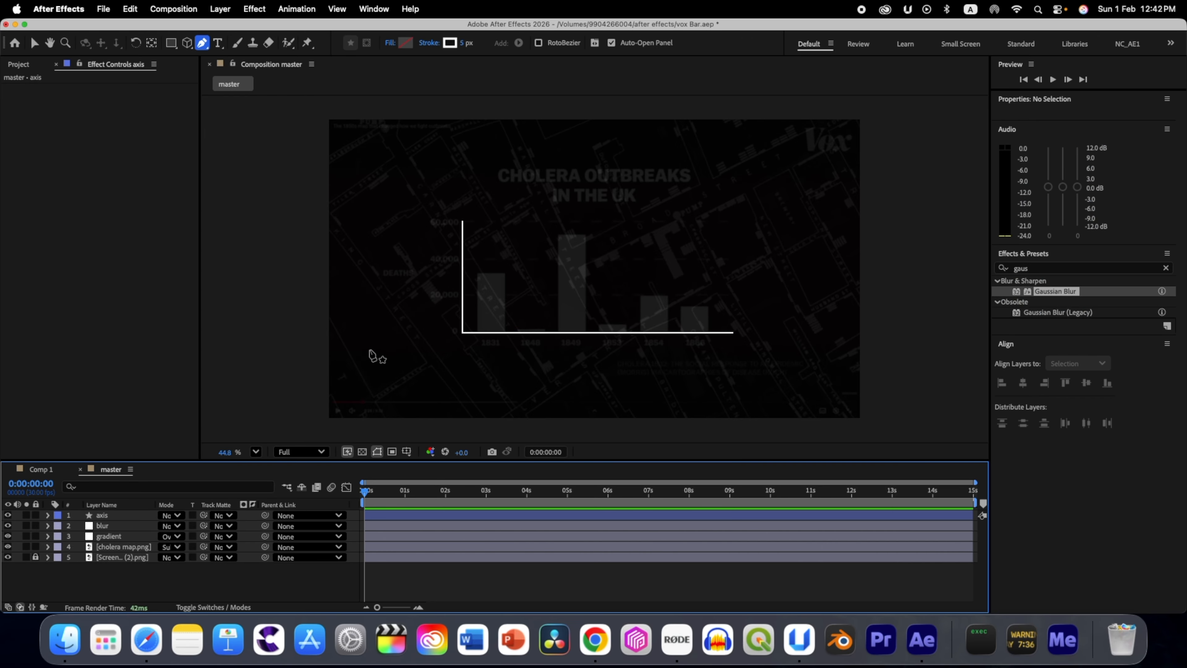
pyautogui.click(463, 294)
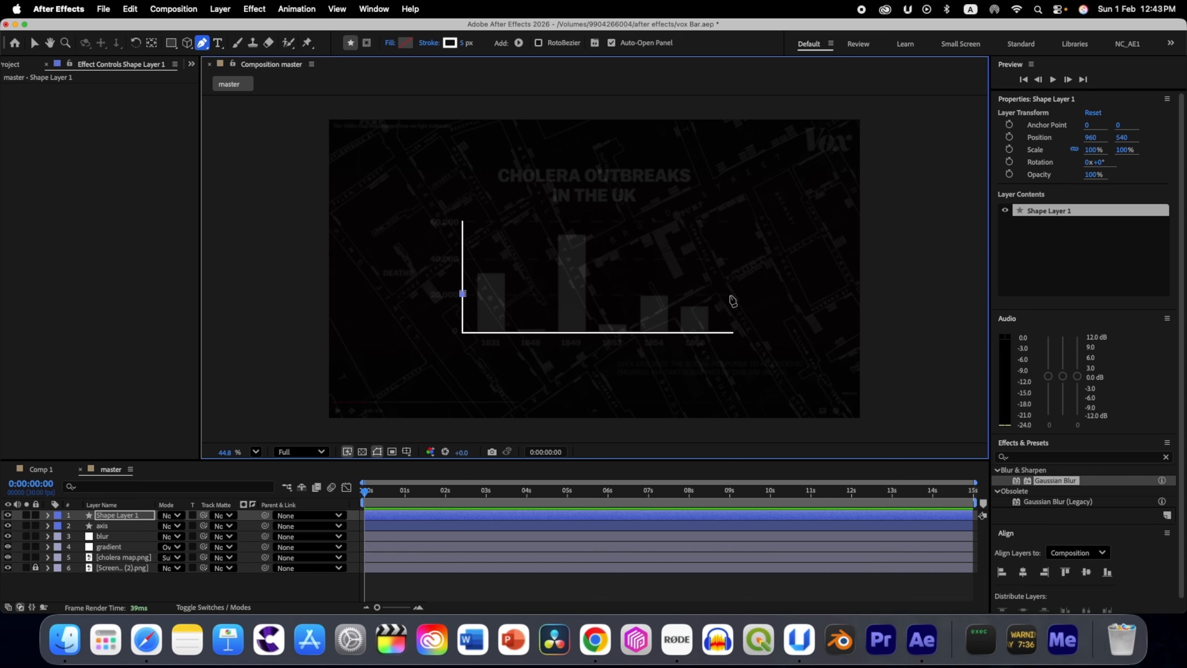
pyautogui.click(731, 294)
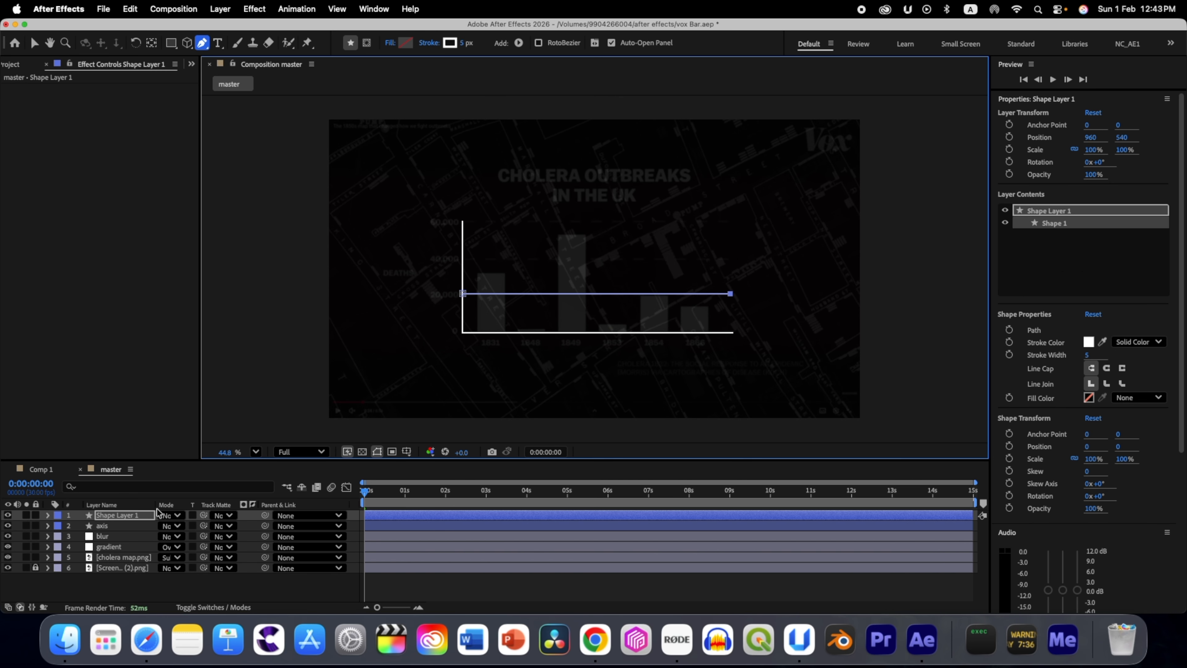
# - Rename the horizontal line's layer to dotted and place it directly below the axis layer
pyautogui.click(133, 516)
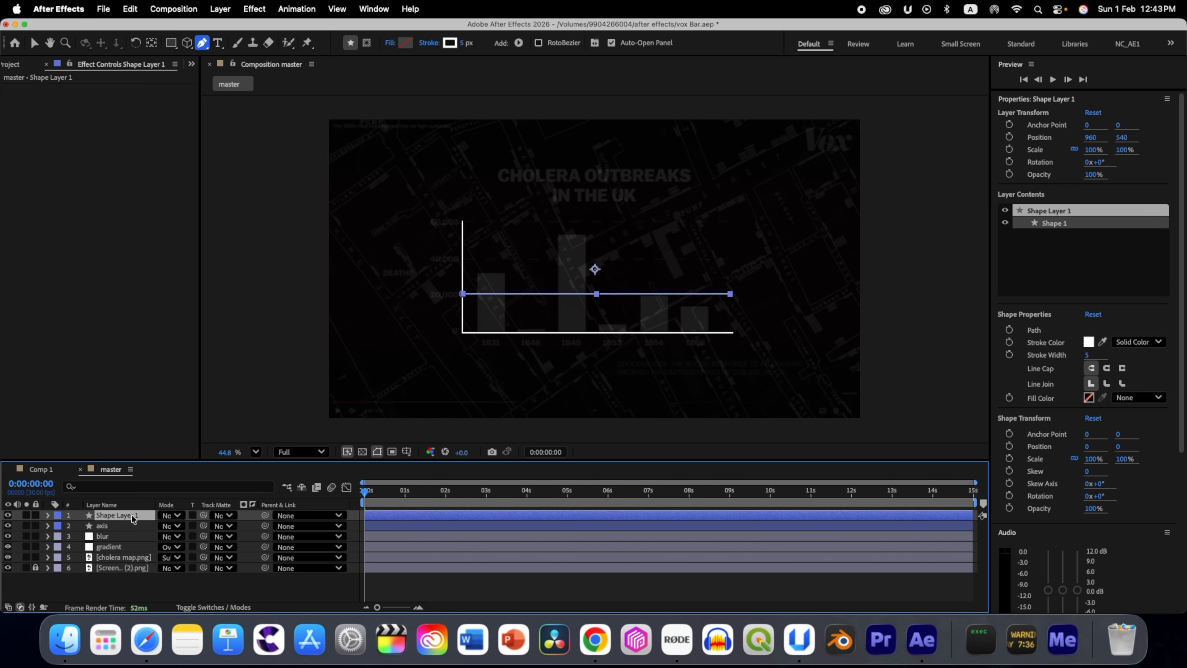
pyautogui.press('Return')
pyautogui.write('dotted')
pyautogui.press('Return')
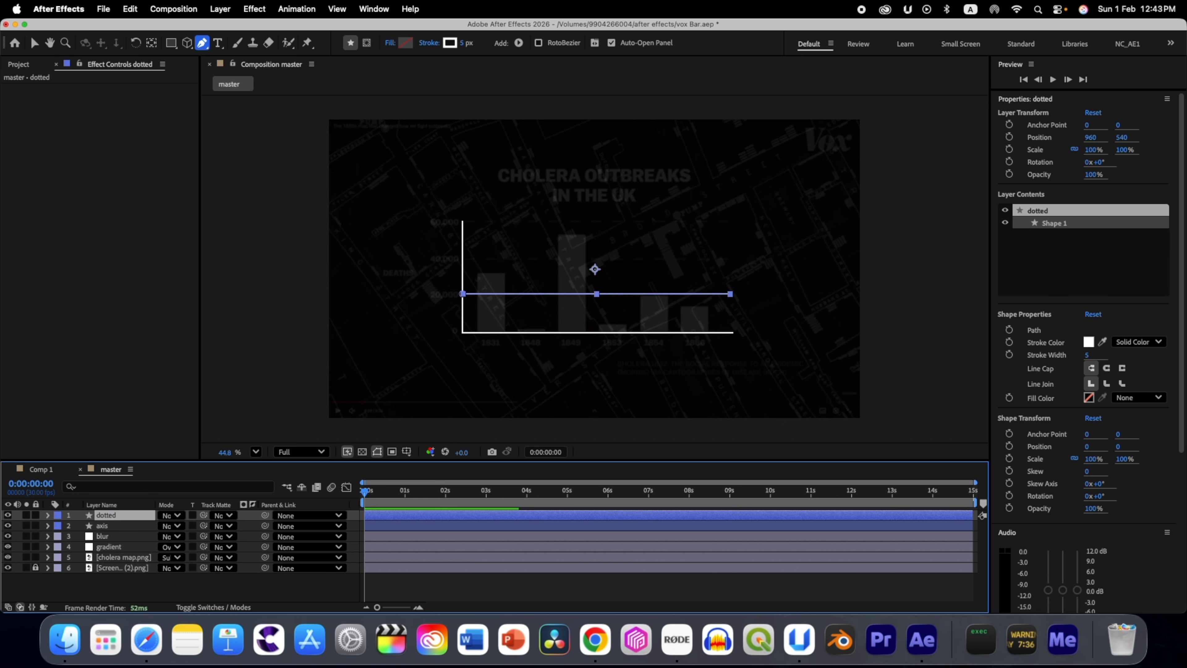
pyautogui.moveTo(106, 515); pyautogui.dragTo(110, 527)
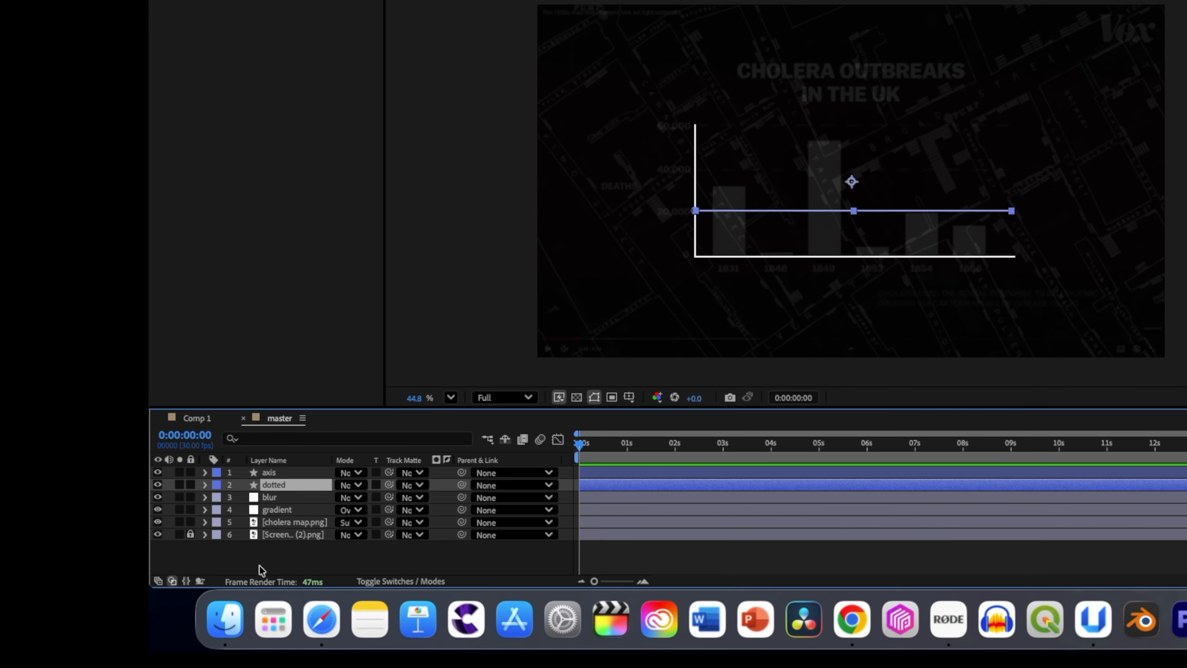
# - Add dashes to the dotted layer's Stroke 1 and set Dash to 39
pyautogui.click(262, 570)
pyautogui.click(206, 484)
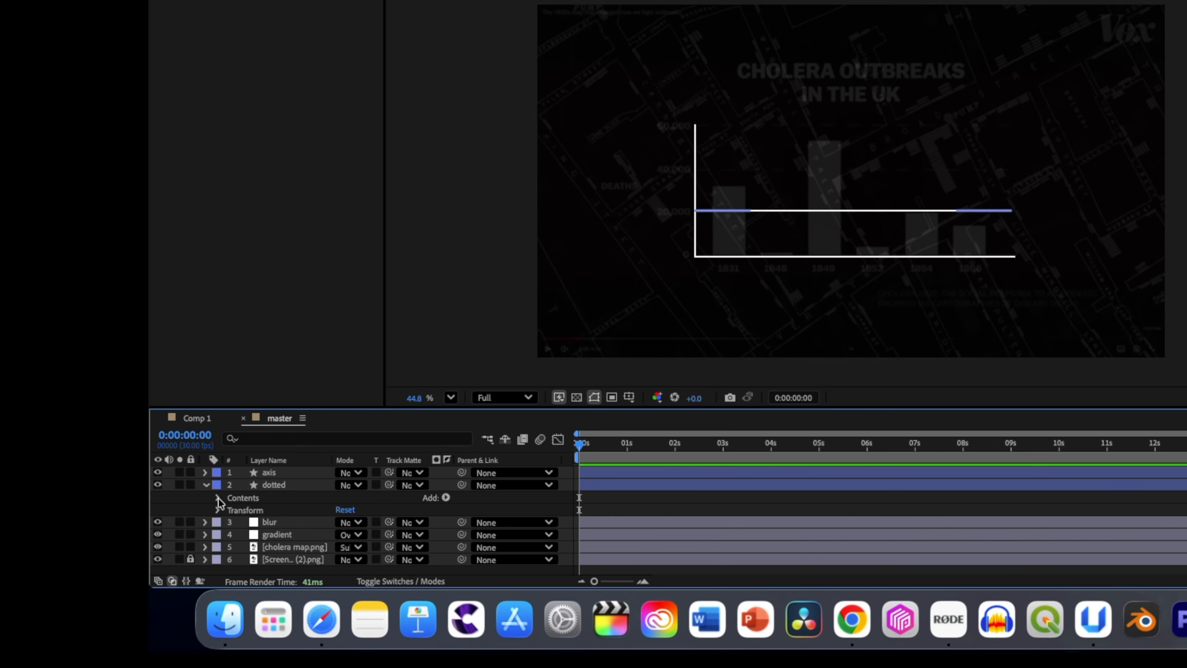
pyautogui.click(218, 499)
pyautogui.click(230, 510)
pyautogui.scroll(-4, 247, 514)
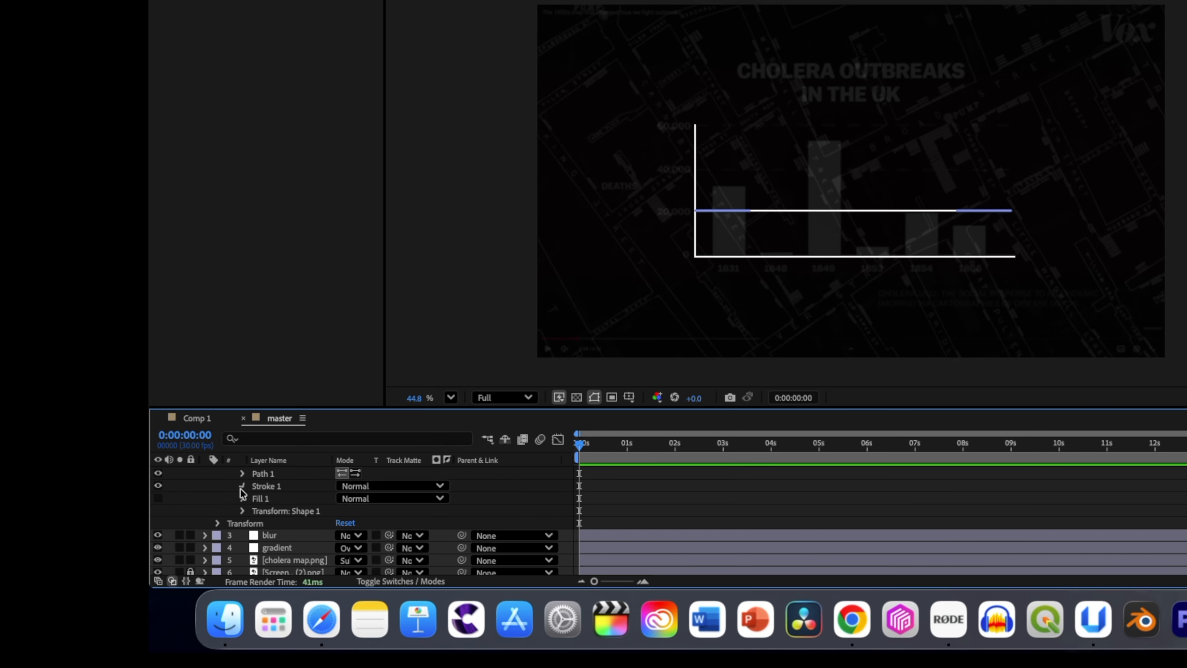
pyautogui.click(242, 486)
pyautogui.scroll(-1, 301, 542)
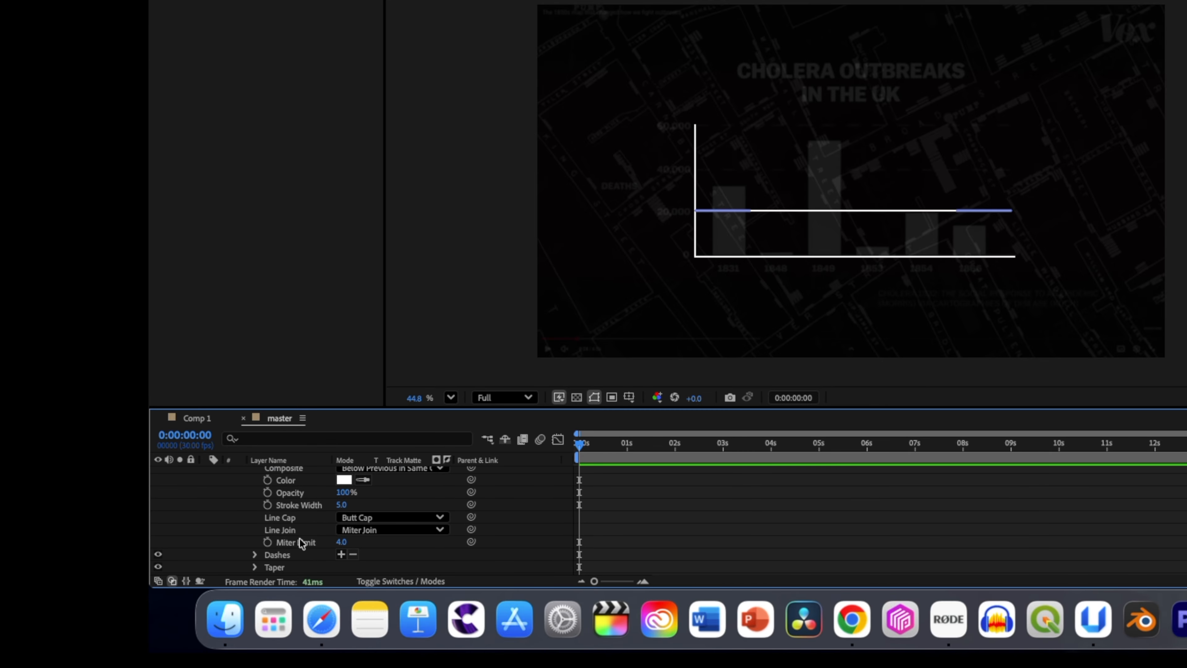
pyautogui.scroll(-1, 342, 559)
pyautogui.click(342, 547)
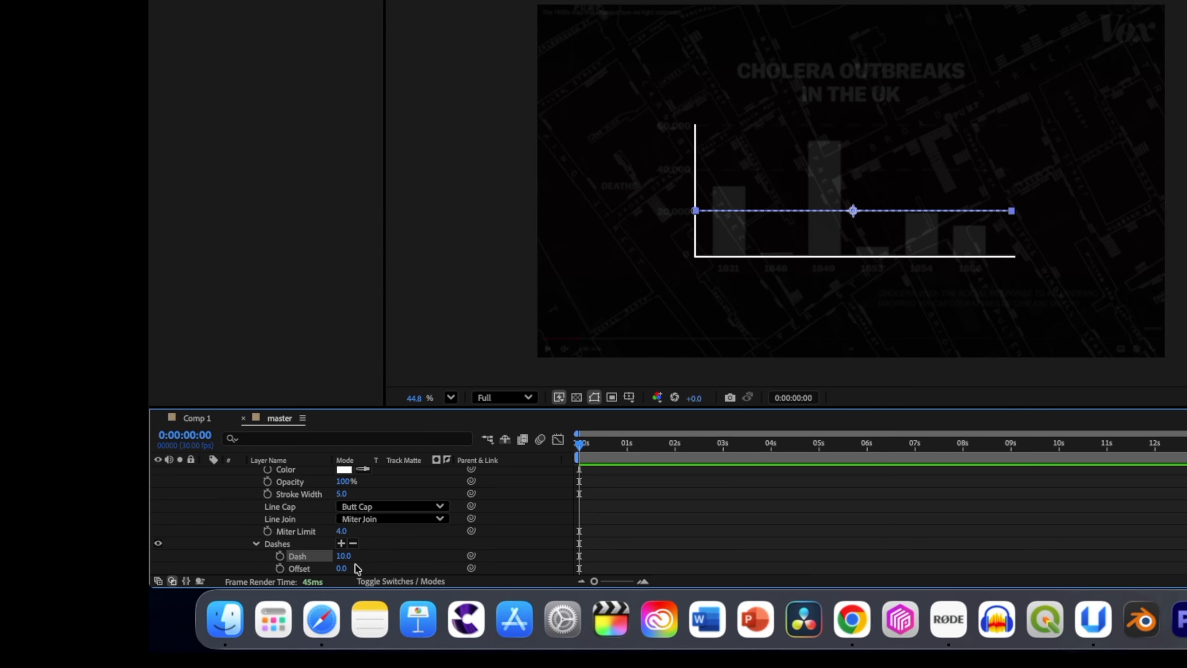
pyautogui.moveTo(340, 563); pyautogui.dragTo(362, 560)
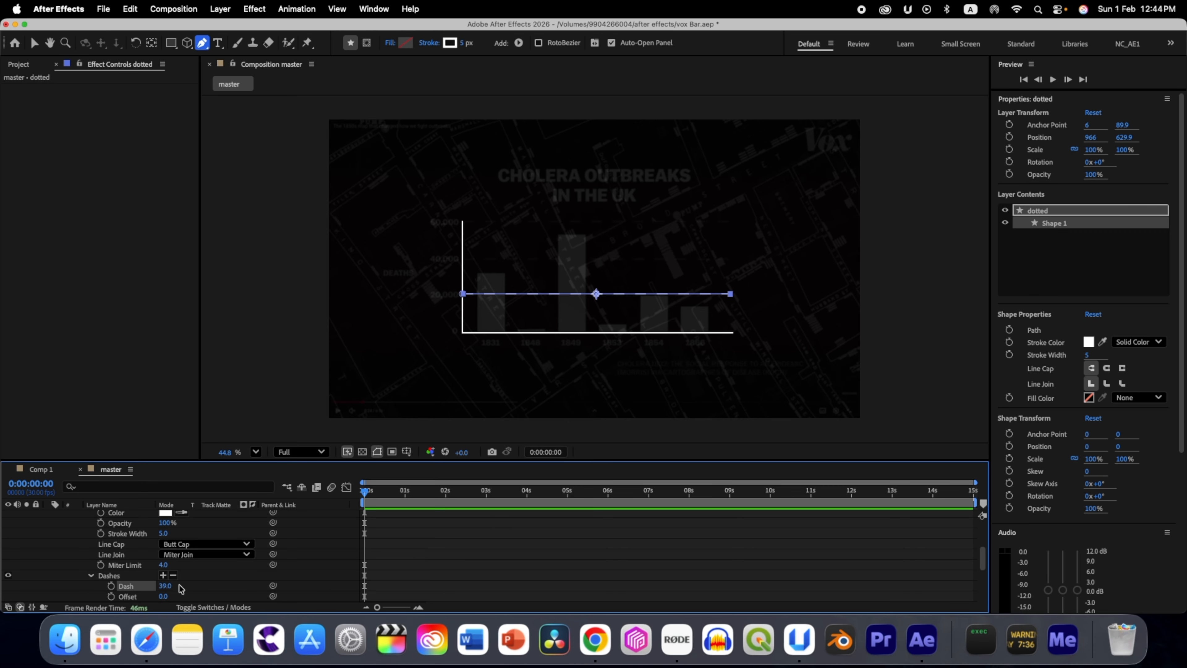
# - Set the dotted layer's opacity to 20% and collapse its properties
pyautogui.click(164, 586)
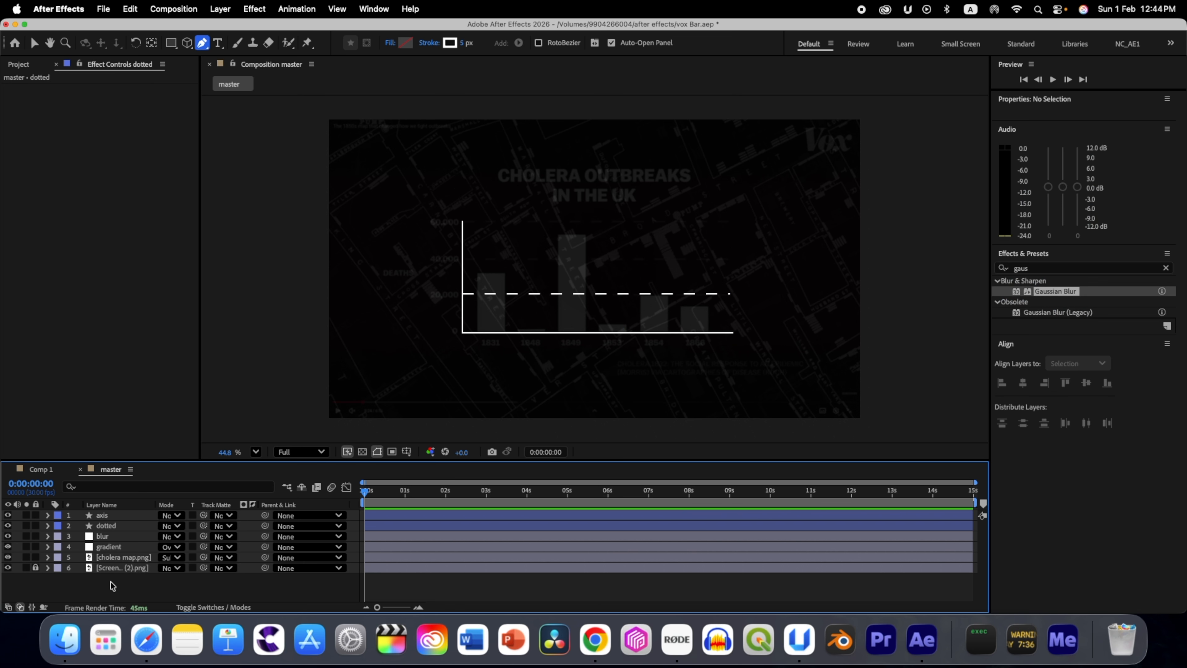
pyautogui.click(106, 525)
pyautogui.press('t')
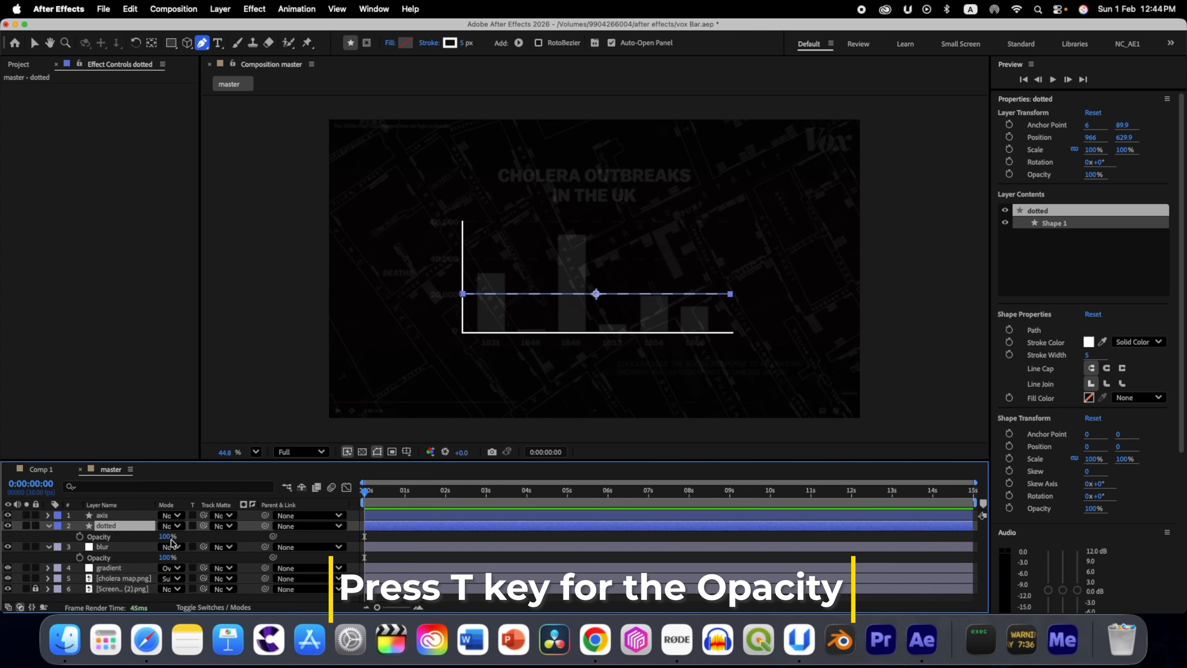
pyautogui.click(166, 537)
pyautogui.write('20')
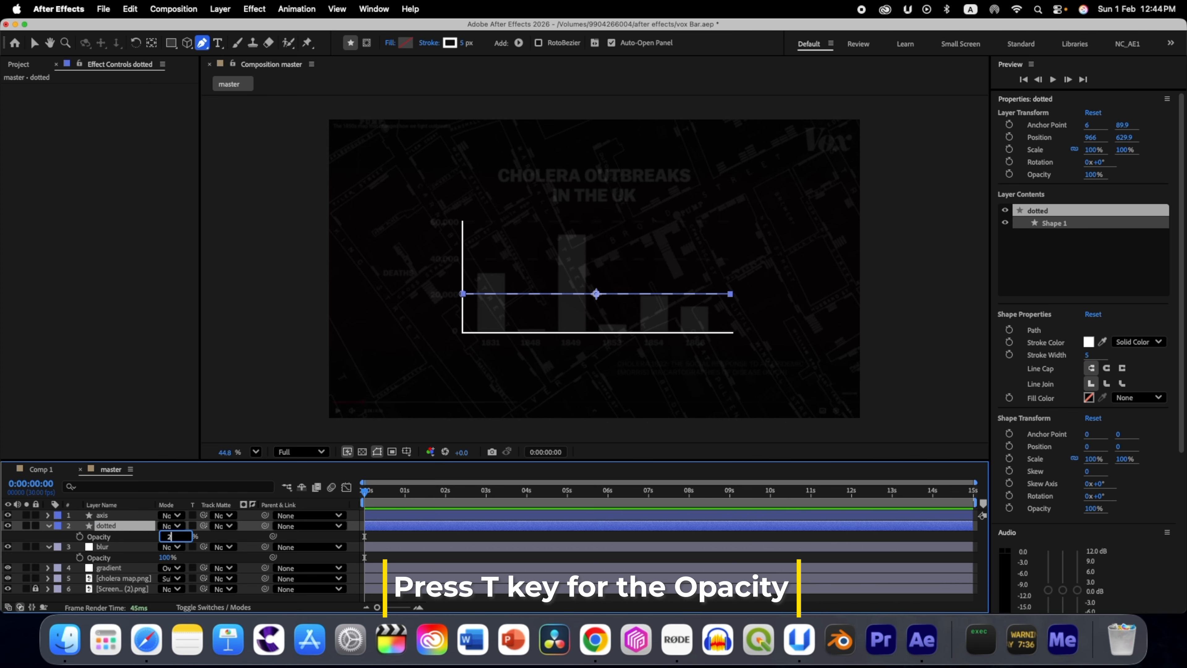
pyautogui.press('Return')
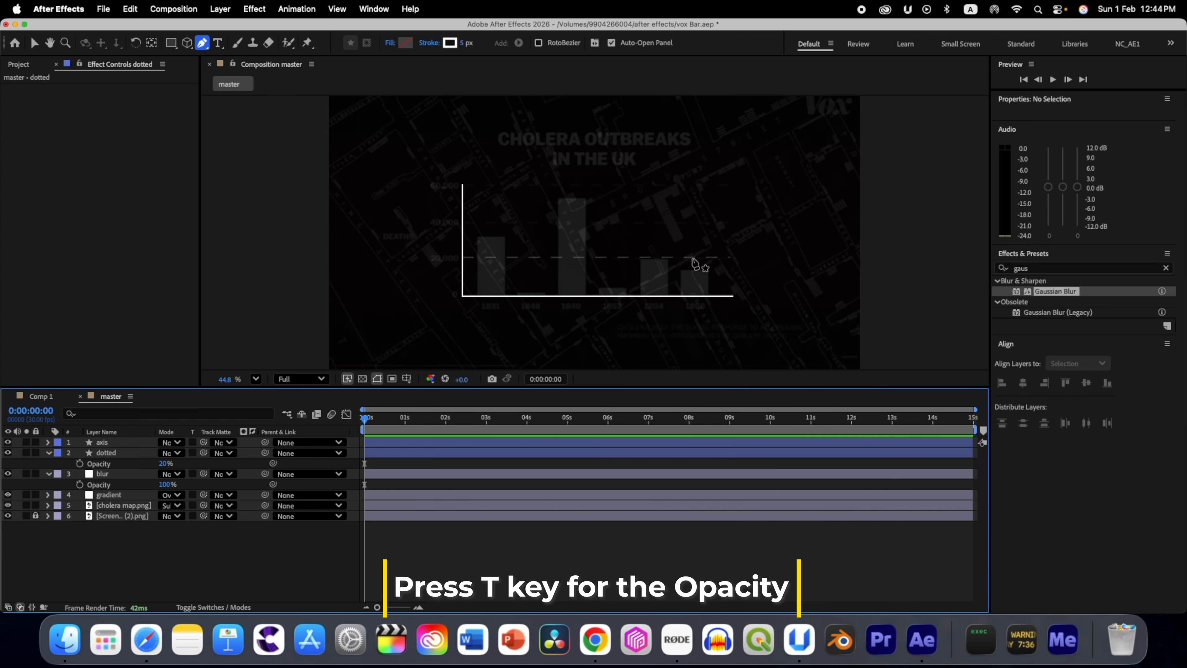
pyautogui.click(49, 453)
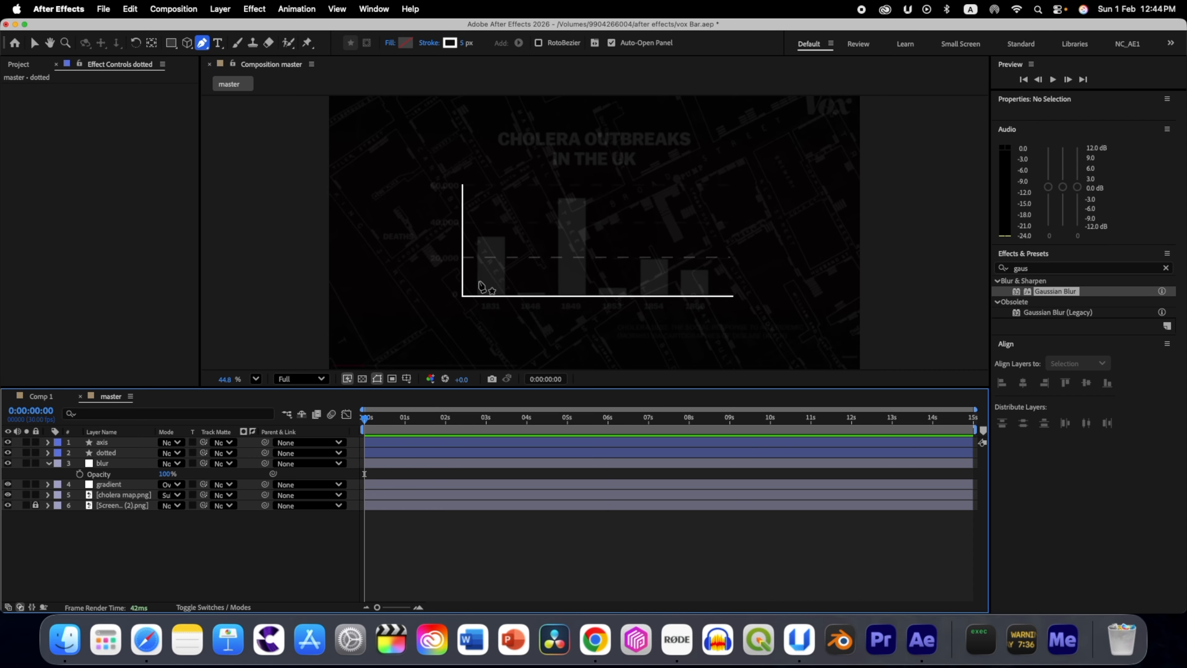
# - Start a new text layer over the reference title and set its font to Arial Black
pyautogui.click(217, 43)
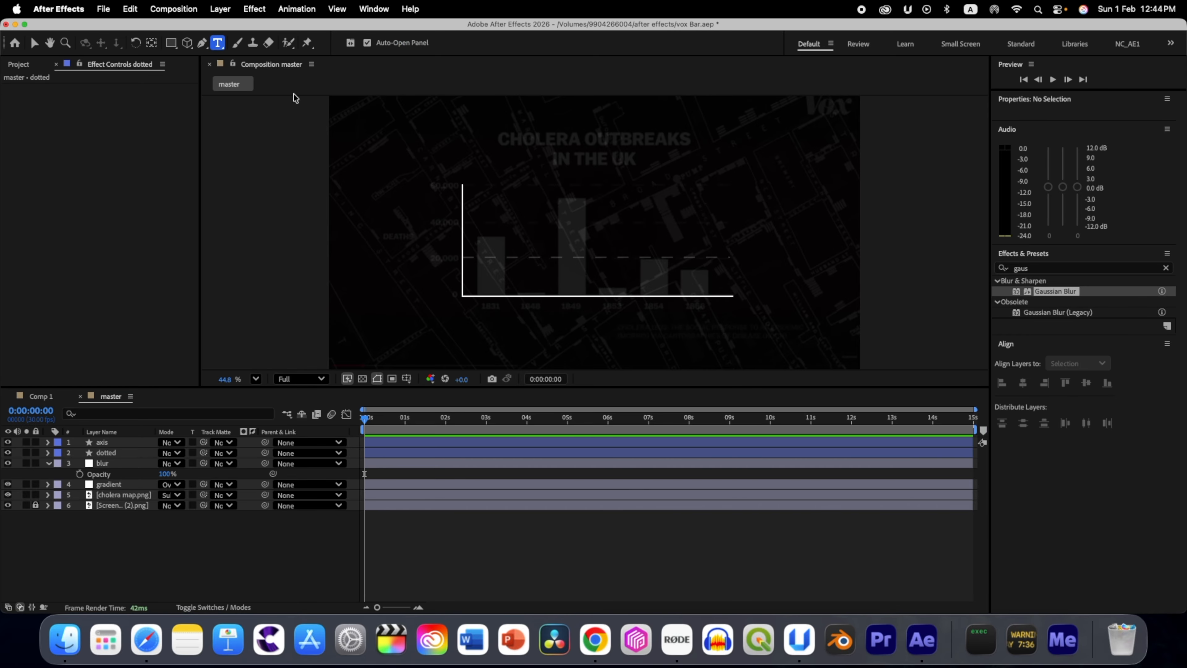
pyautogui.click(566, 139)
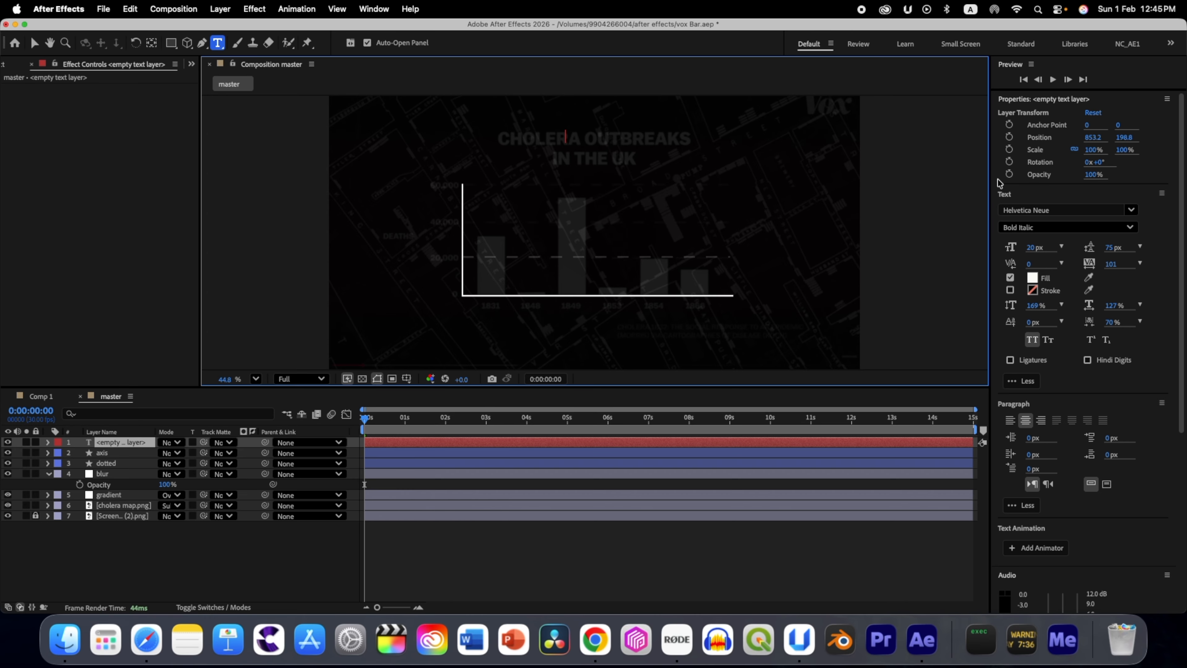
pyautogui.click(1134, 211)
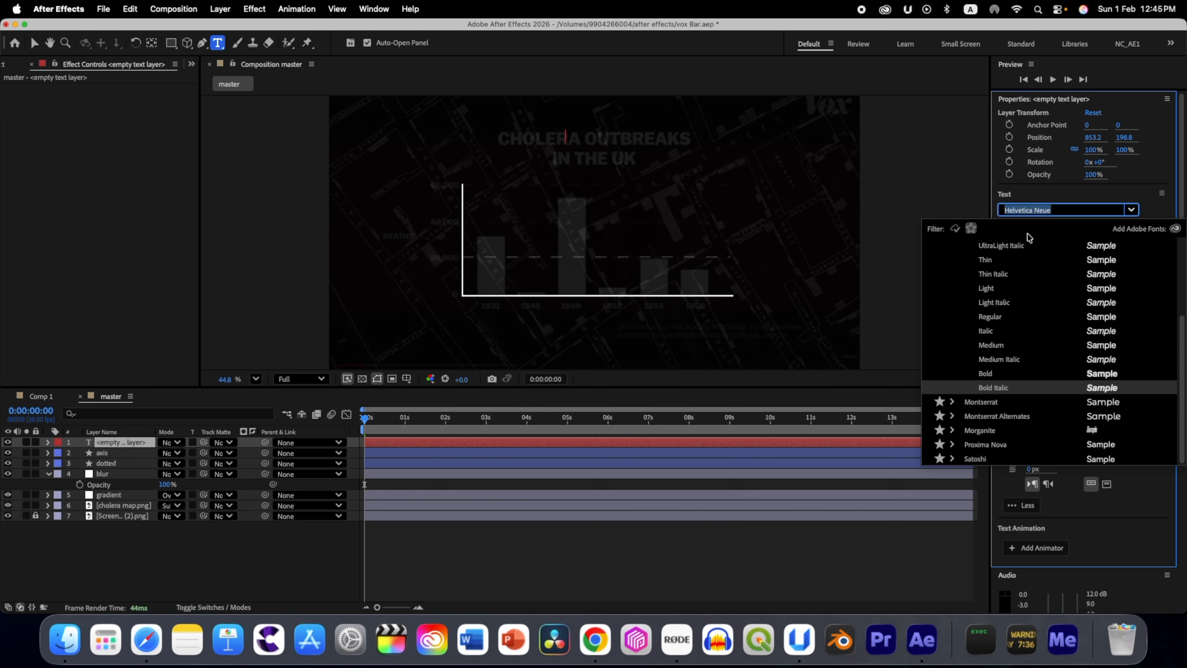
pyautogui.write('ari')
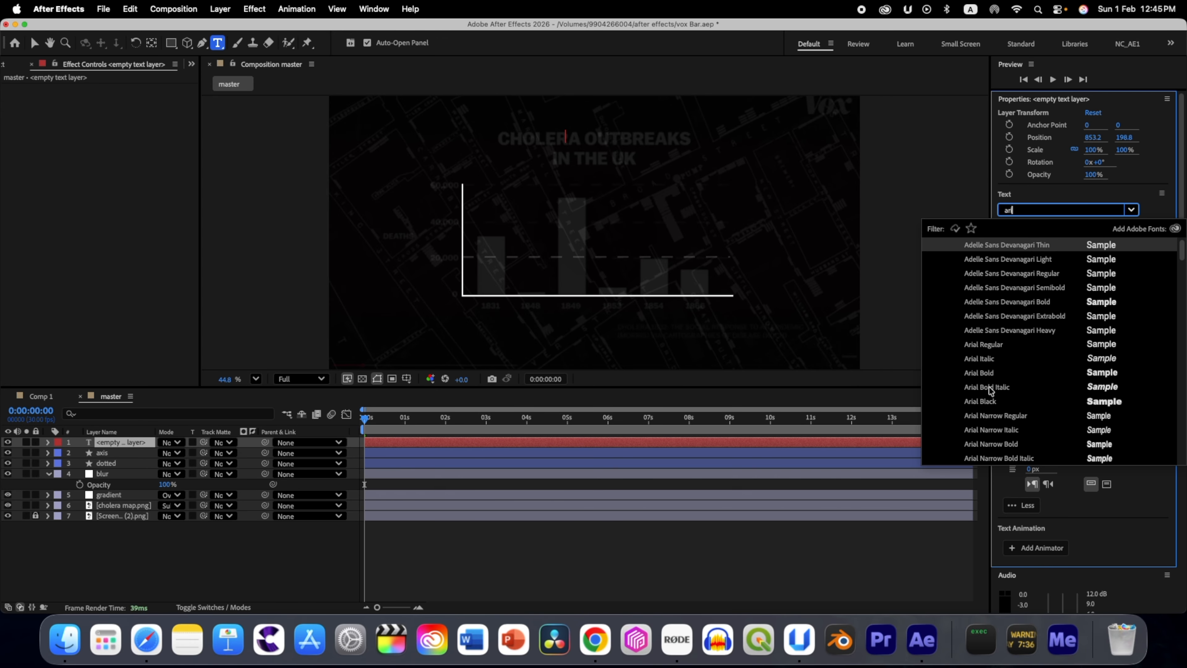
pyautogui.click(987, 401)
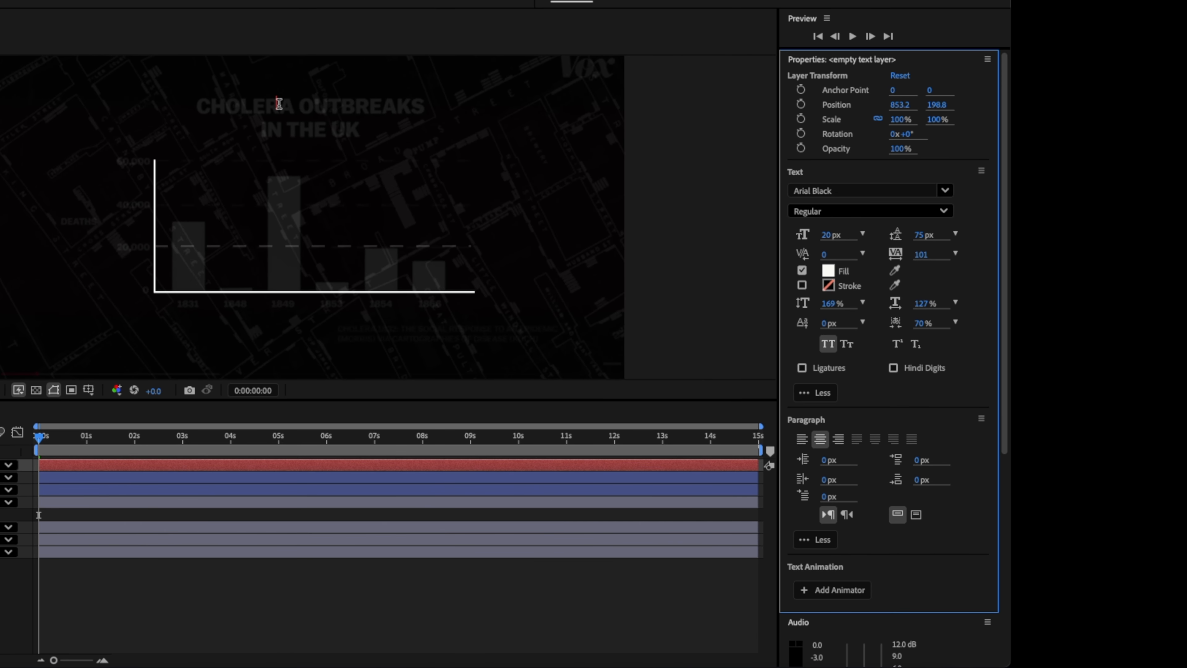
# - Enter the title on two lines as CHOLERA OUTBREAKS and IN THE UK
pyautogui.click(279, 104)
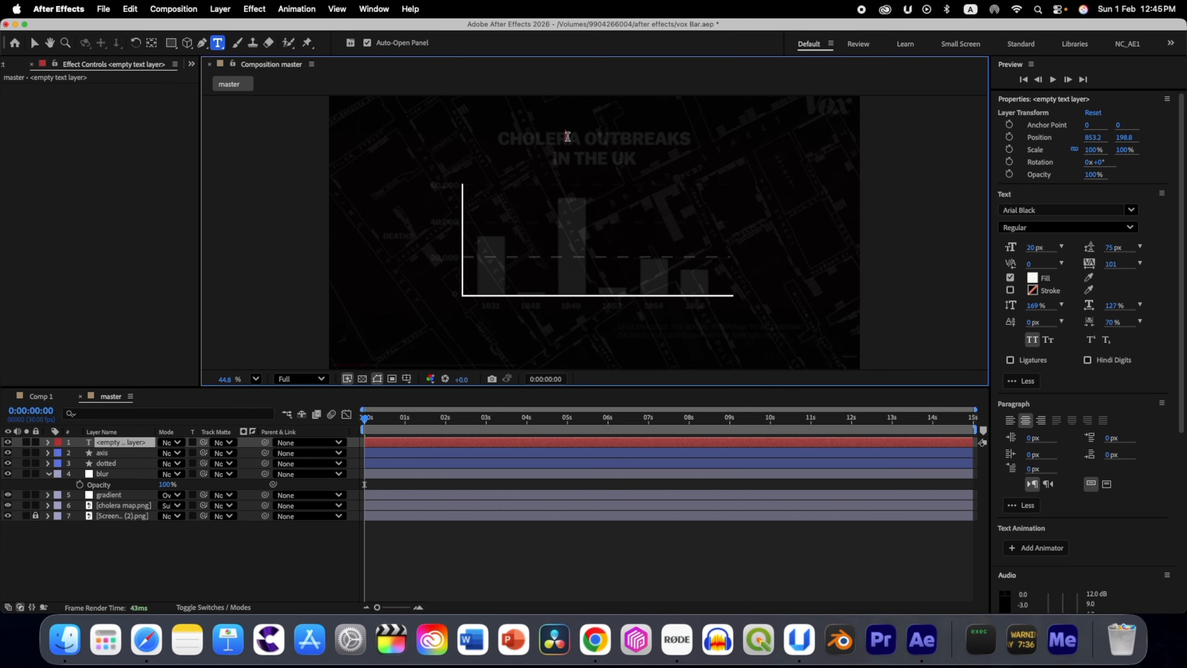
pyautogui.write('CHOLERA OUTBREAKS')
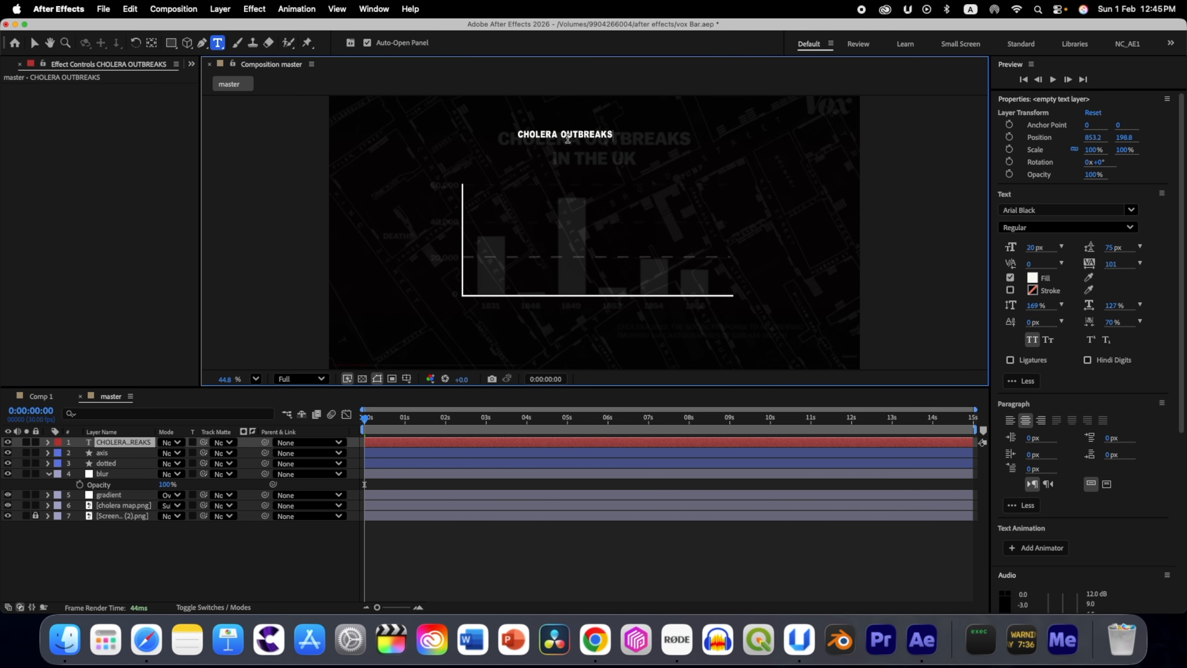
pyautogui.press('Return')
pyautogui.write('IN THE UK')
# - Enlarge the title to 39 px and align it over the reference title with its anchor point centred
pyautogui.press('super+a')
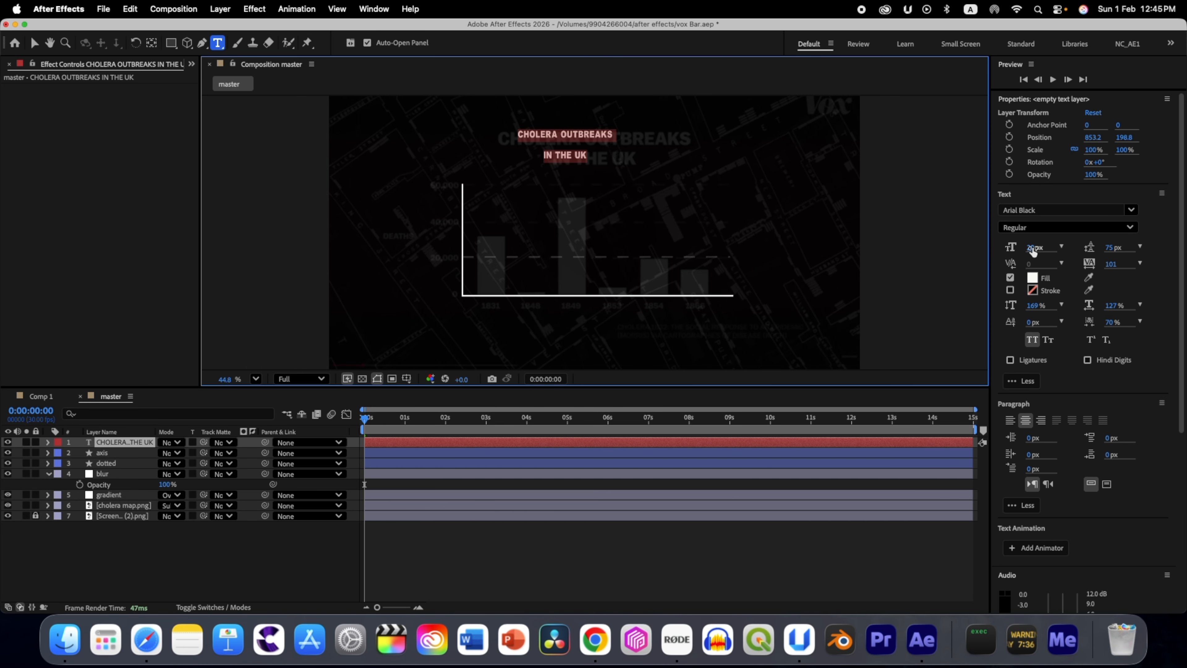
pyautogui.click(1033, 248)
pyautogui.moveTo(1033, 248); pyautogui.dragTo(1070, 247)
pyautogui.press('v')
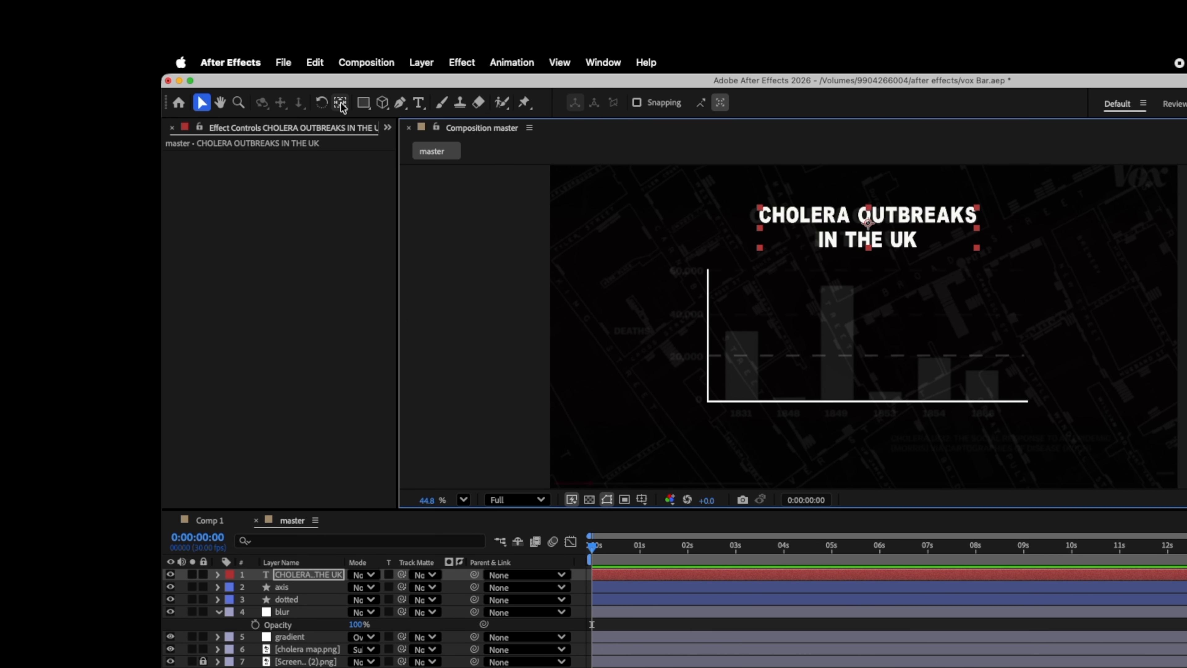
pyautogui.click(340, 103)
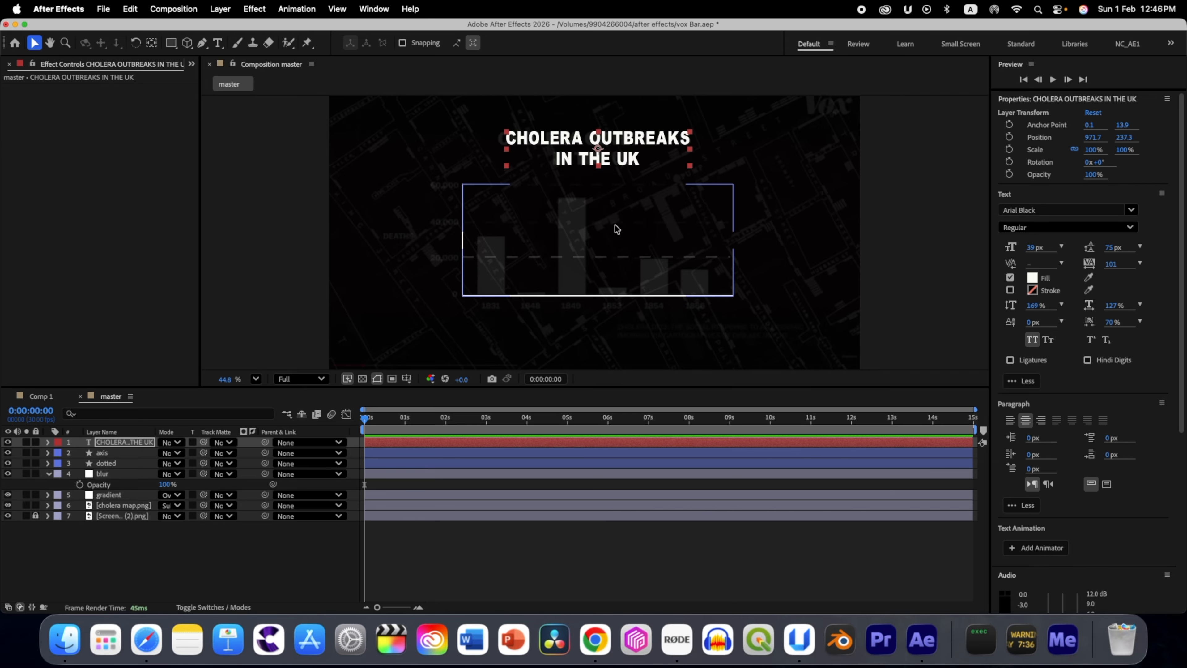
pyautogui.click(282, 551)
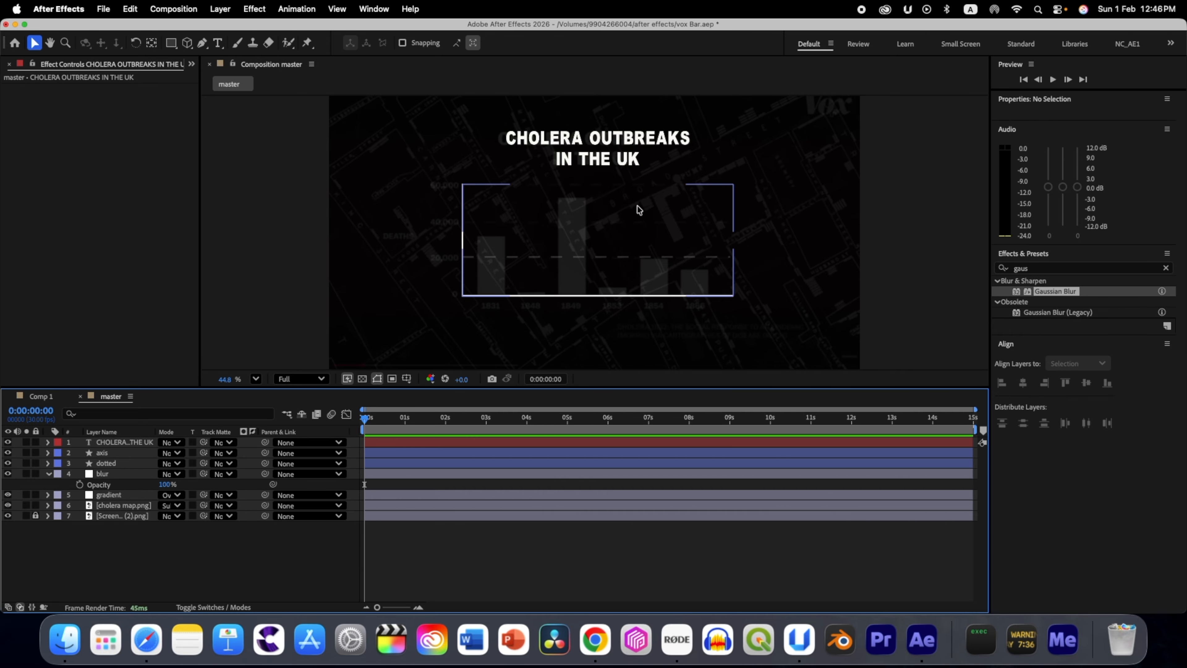
# - Add a text label reading 60,000 beside the upper end of the vertical axis
pyautogui.click(217, 42)
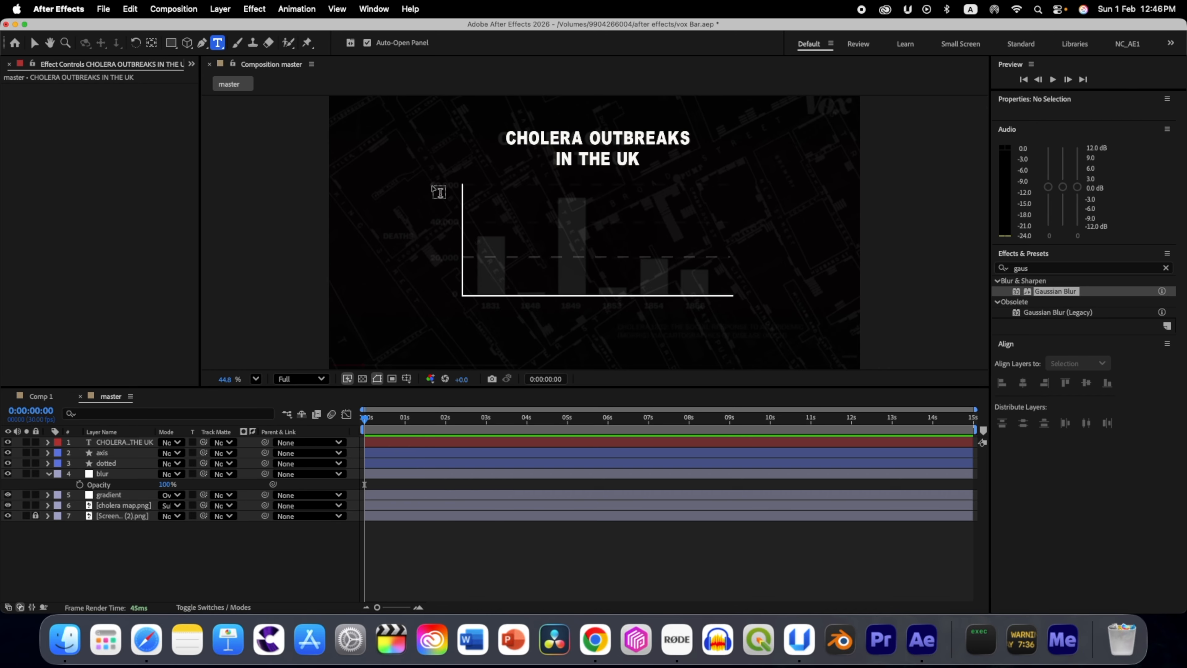
pyautogui.click(439, 193)
pyautogui.write('60')
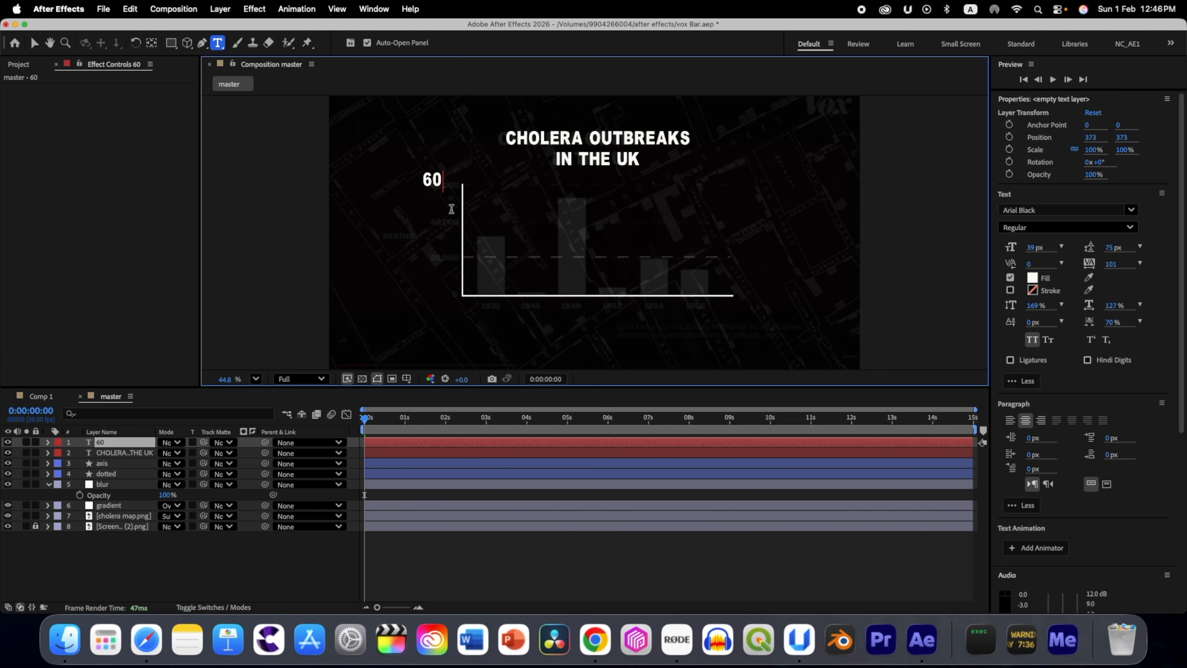
pyautogui.write(',000')
# - Try font sizes of 35 px and 30 px on the 60,000 label
pyautogui.press('super+a')
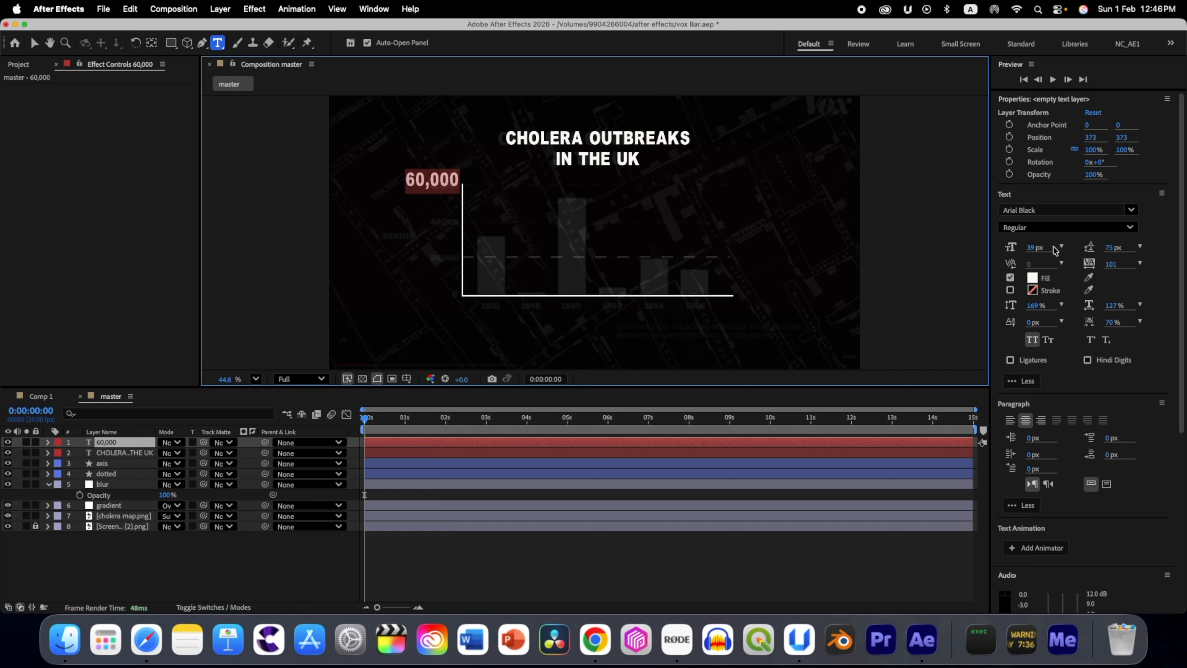
pyautogui.click(1035, 247)
pyautogui.write('35')
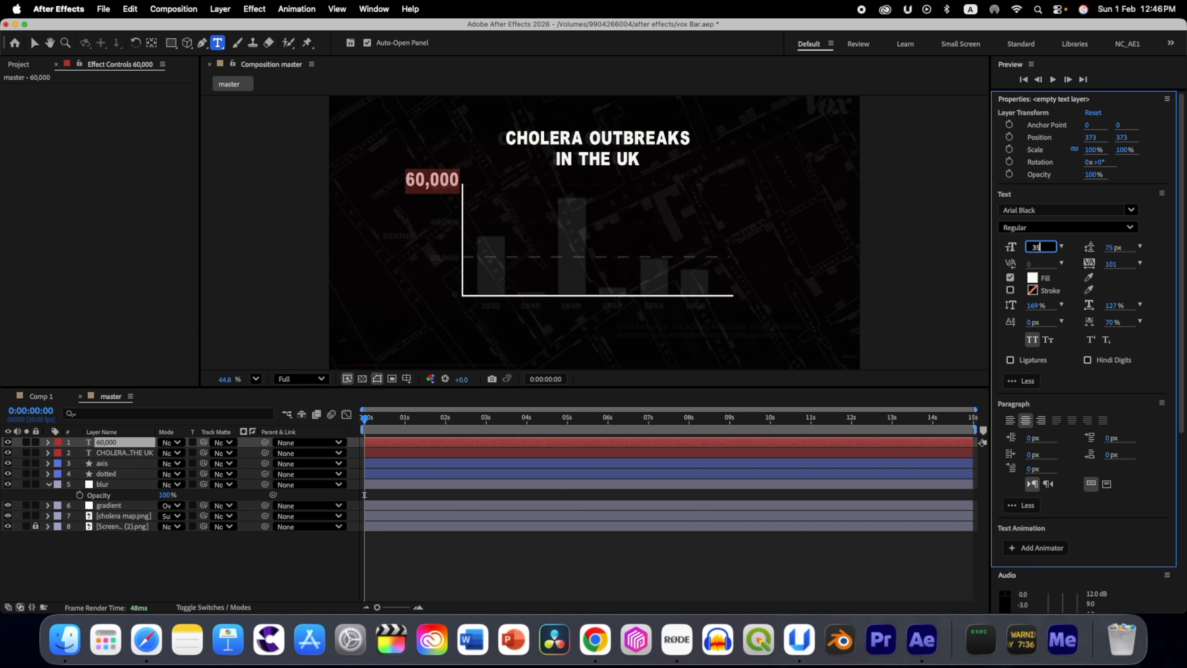
pyautogui.press('Return')
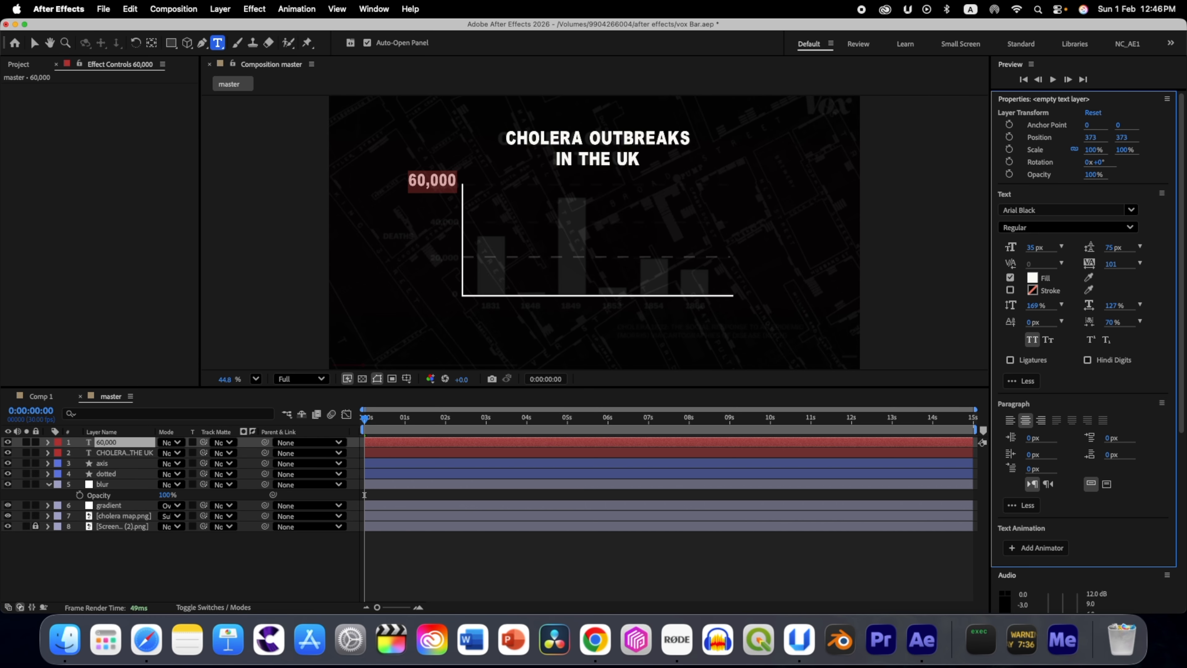
pyautogui.click(1032, 248)
pyautogui.write('30')
pyautogui.press('Return')
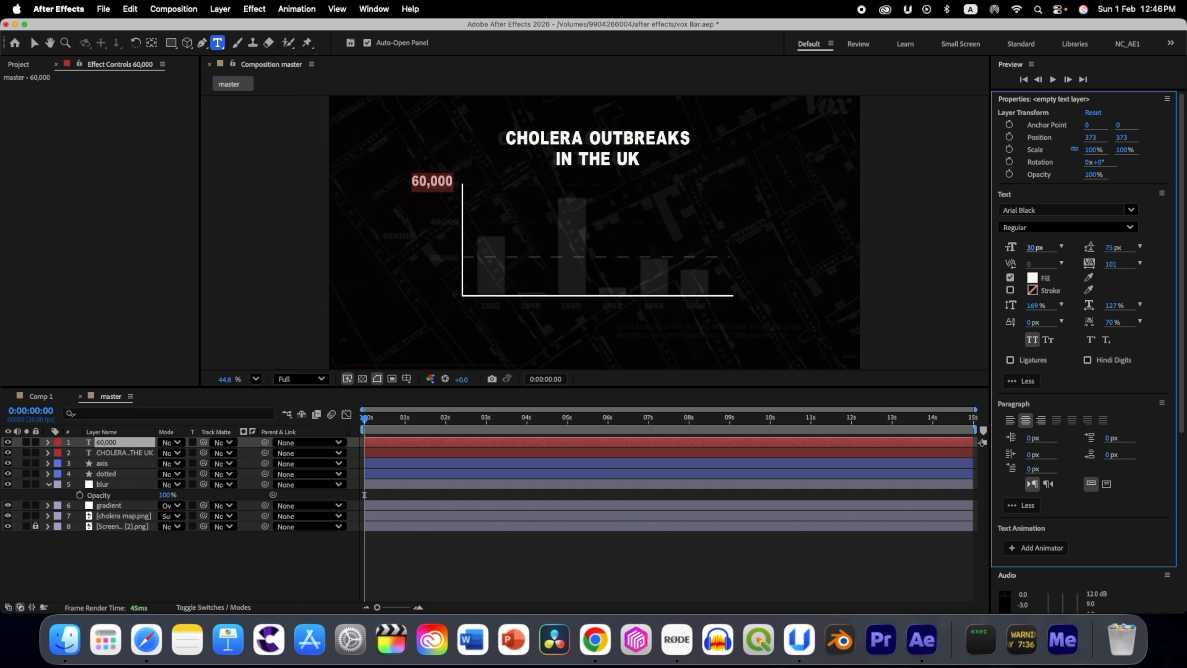
pyautogui.click(290, 557)
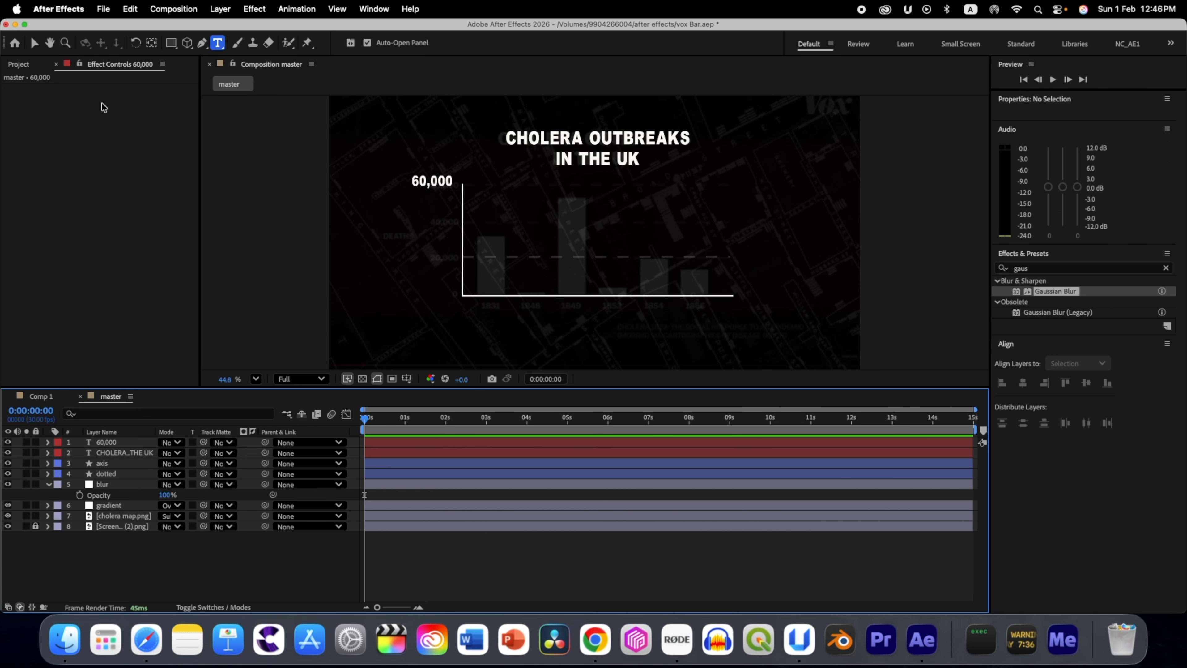
# - Set the 60,000 label's font size to 20 px and nudge it into place beside the upper end of the vertical axis
pyautogui.click(34, 43)
pyautogui.click(440, 189)
pyautogui.write('20')
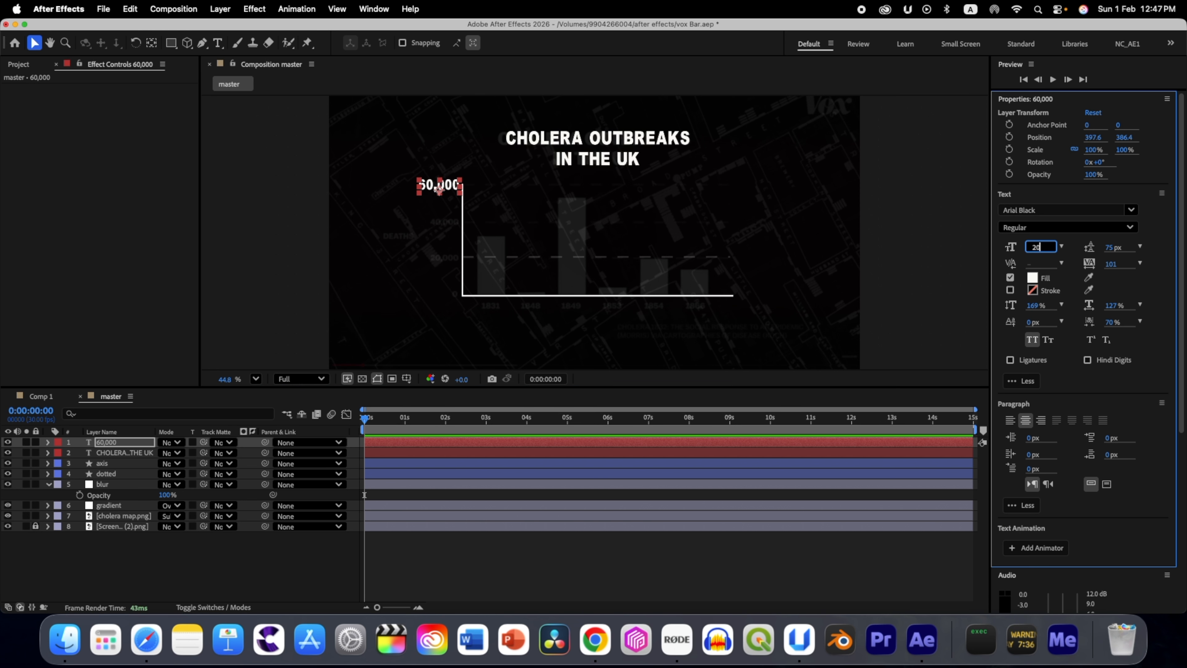
pyautogui.press('Return')
pyautogui.click(124, 442)
pyautogui.press('Right')
pyautogui.press('Right')
pyautogui.press('Right')
pyautogui.press('Right')
pyautogui.press('Right')
pyautogui.press('Up')
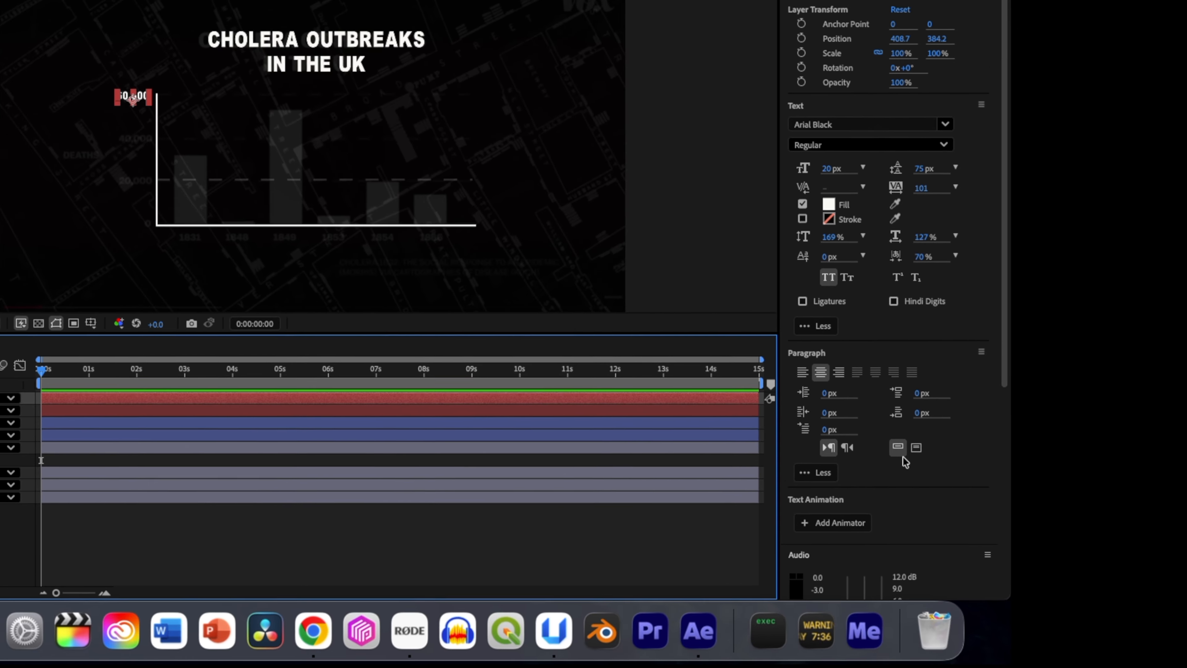
# - Clear the gaus search term from Effects & Presets
pyautogui.scroll(-7, 904, 457)
pyautogui.click(830, 402)
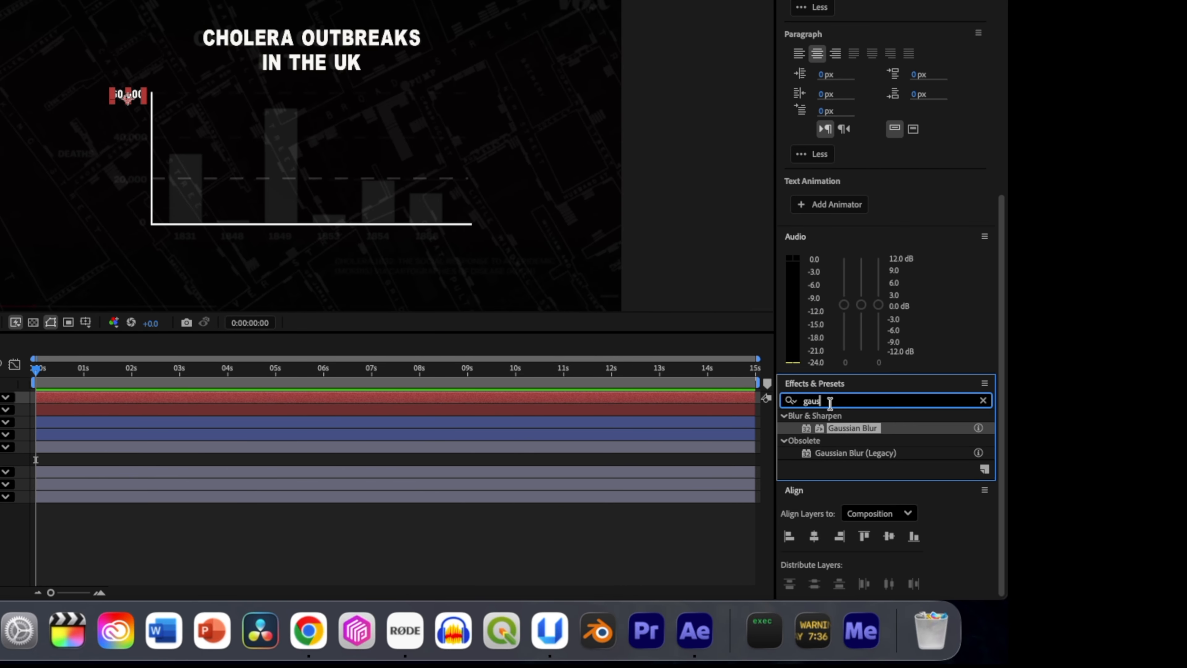
pyautogui.moveTo(831, 401); pyautogui.dragTo(804, 402)
pyautogui.press('BackSpace')
pyautogui.click(805, 401)
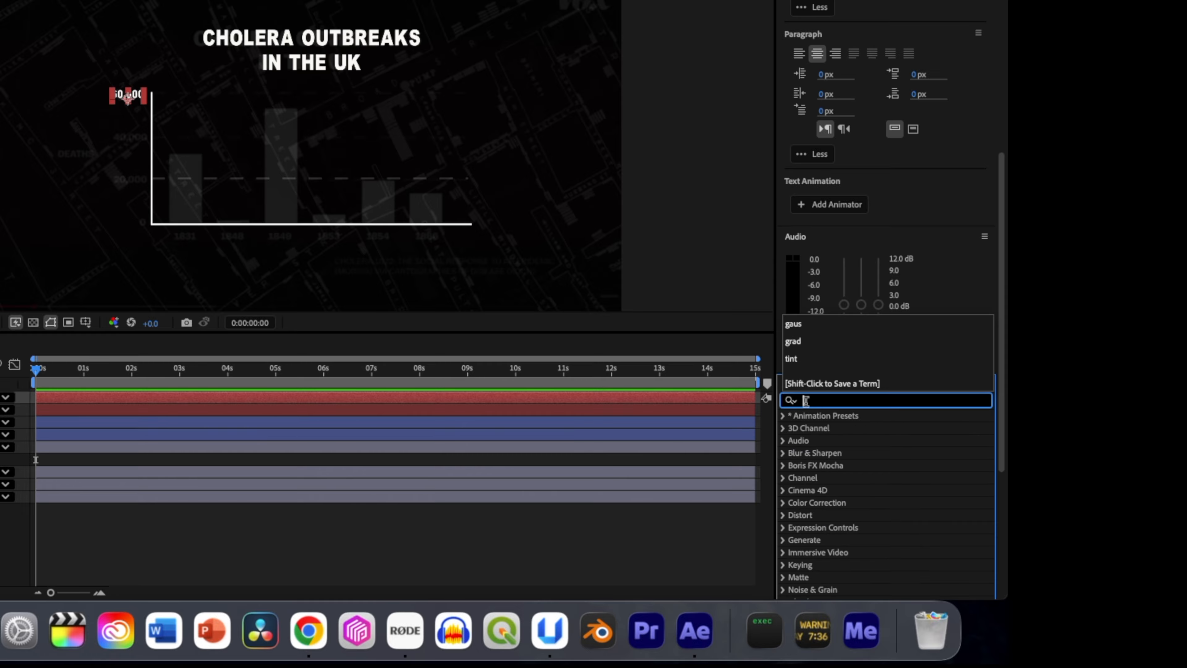
# - Apply the Slide Up By Word preset from the Text Animate In presets to the 60,000 layer at the start of the timeline
pyautogui.click(783, 415)
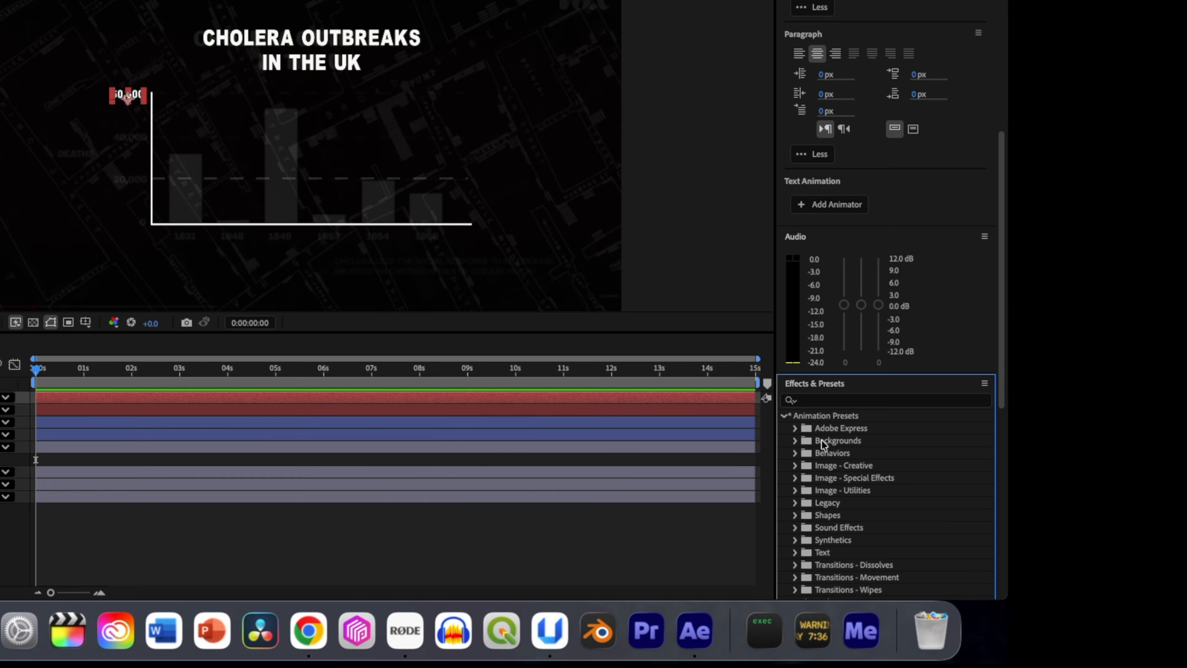
pyautogui.scroll(-5, 824, 446)
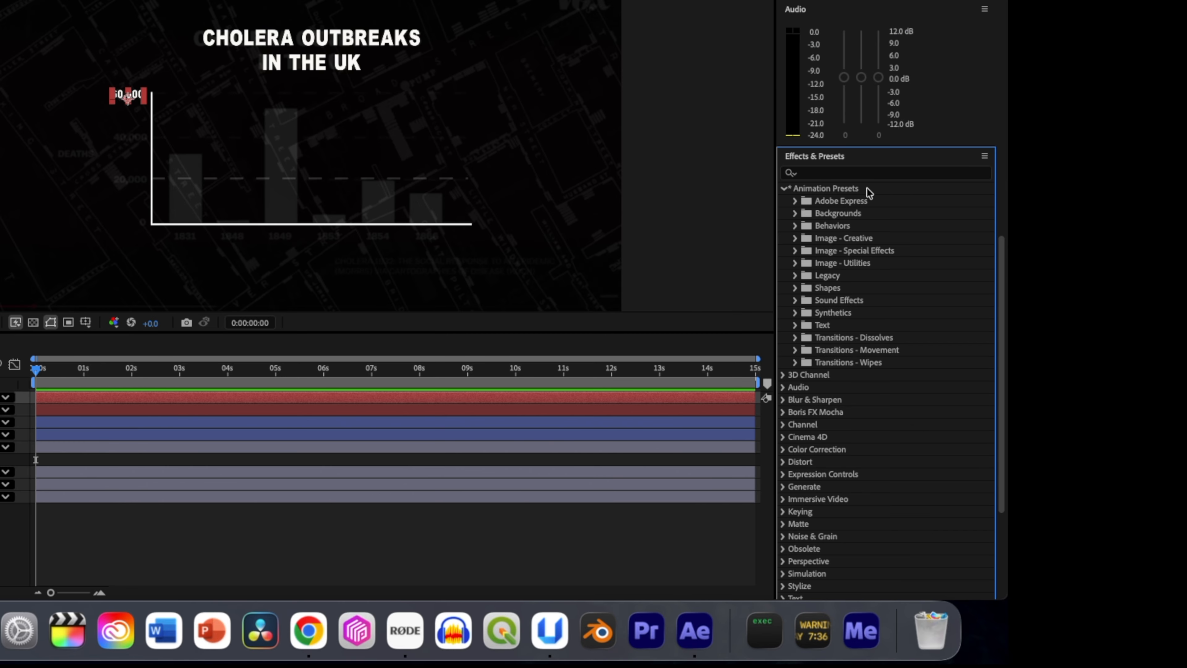
pyautogui.click(795, 325)
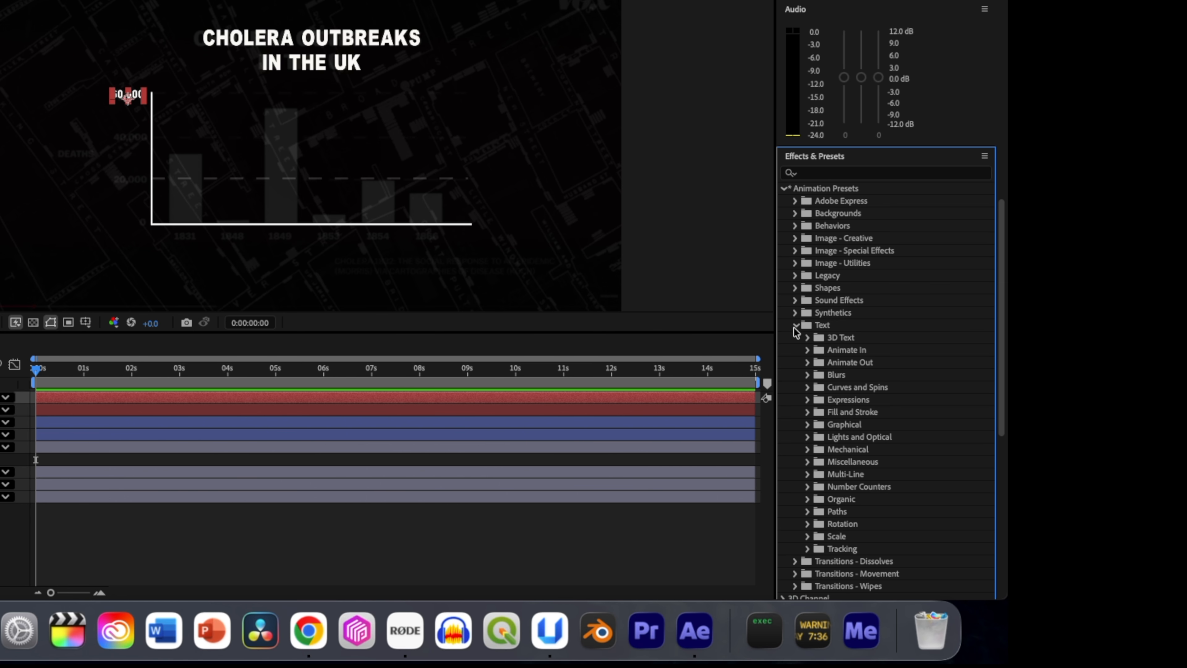
pyautogui.scroll(-4, 859, 363)
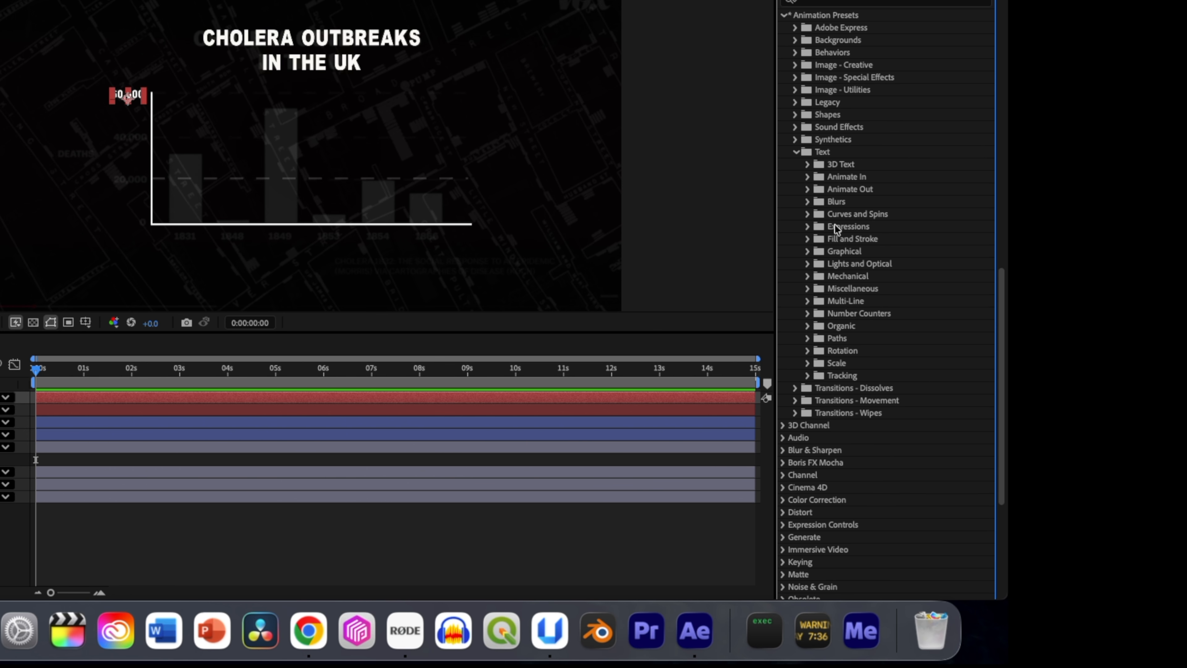
pyautogui.click(805, 177)
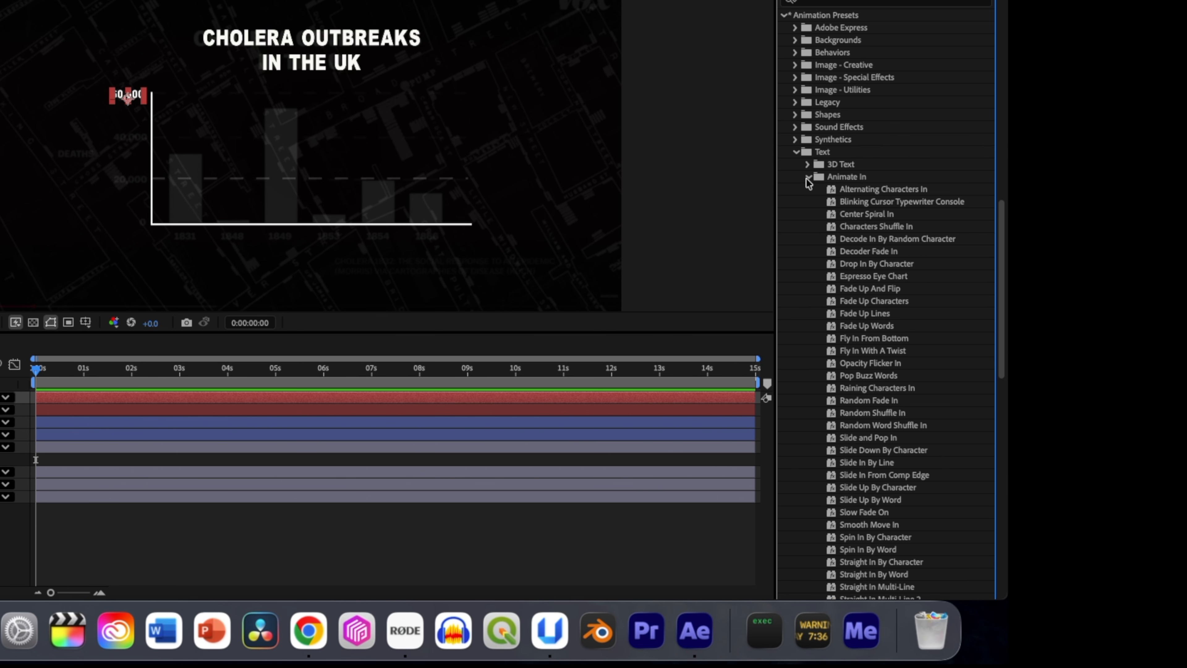
pyautogui.scroll(-5, 846, 321)
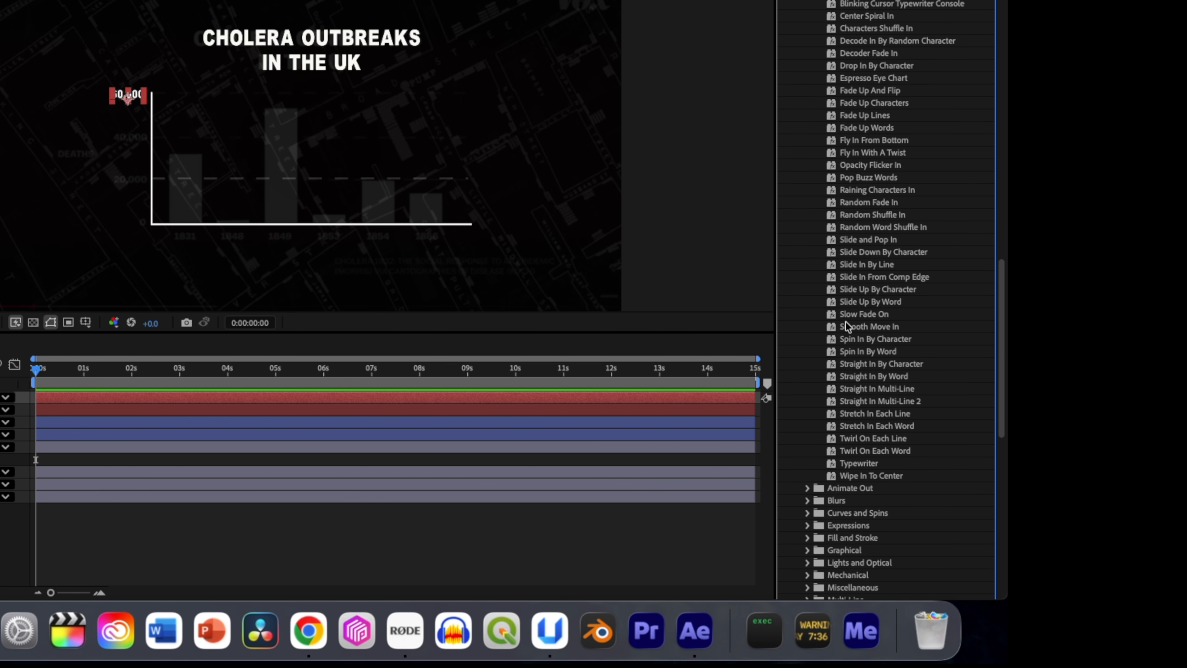
pyautogui.click(855, 301)
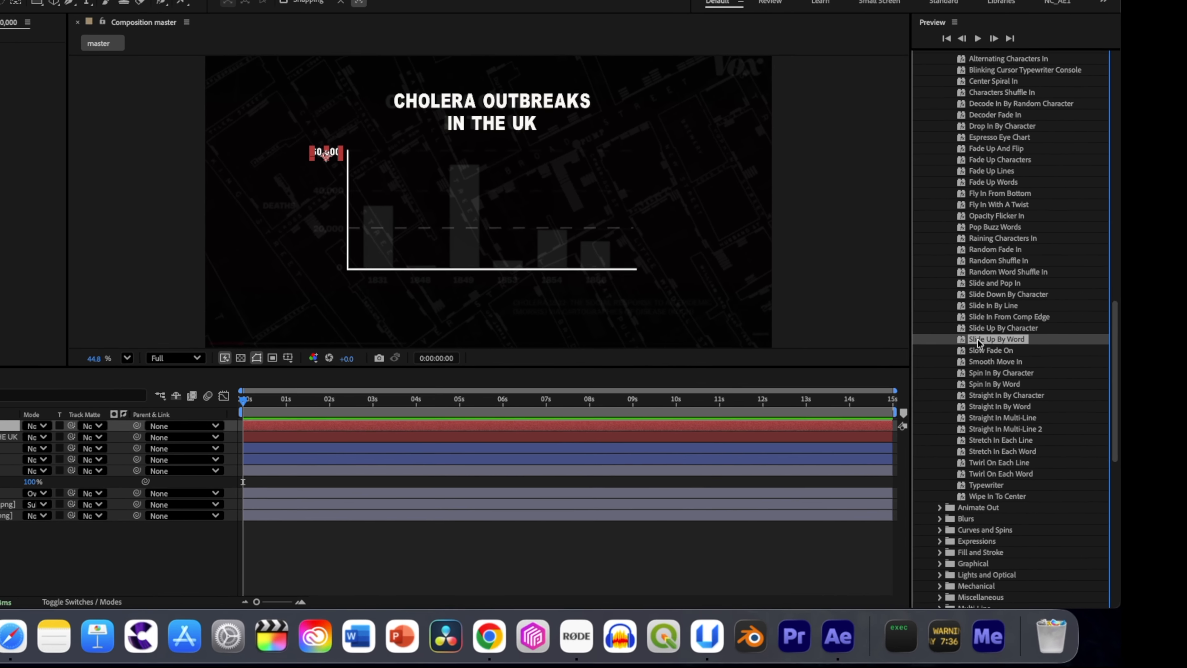
pyautogui.moveTo(979, 343); pyautogui.dragTo(288, 431)
# - Check the 60,000 label's slide-up animation and reveal its keyframes, returning the playhead to 0:00
pyautogui.moveTo(407, 445)
pyautogui.mouseDown()
pyautogui.moveTo(381, 419)
pyautogui.moveTo(432, 419)
pyautogui.moveTo(398, 430)
pyautogui.moveTo(411, 430)
pyautogui.mouseUp()
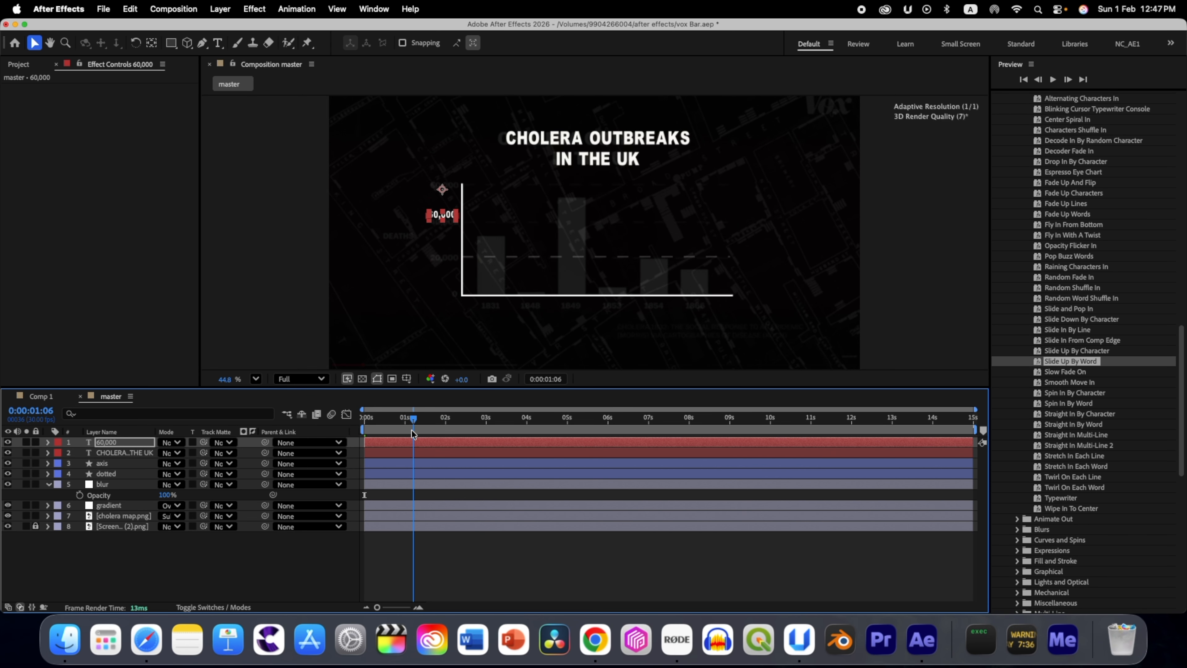
pyautogui.click(114, 445)
pyautogui.press('u')
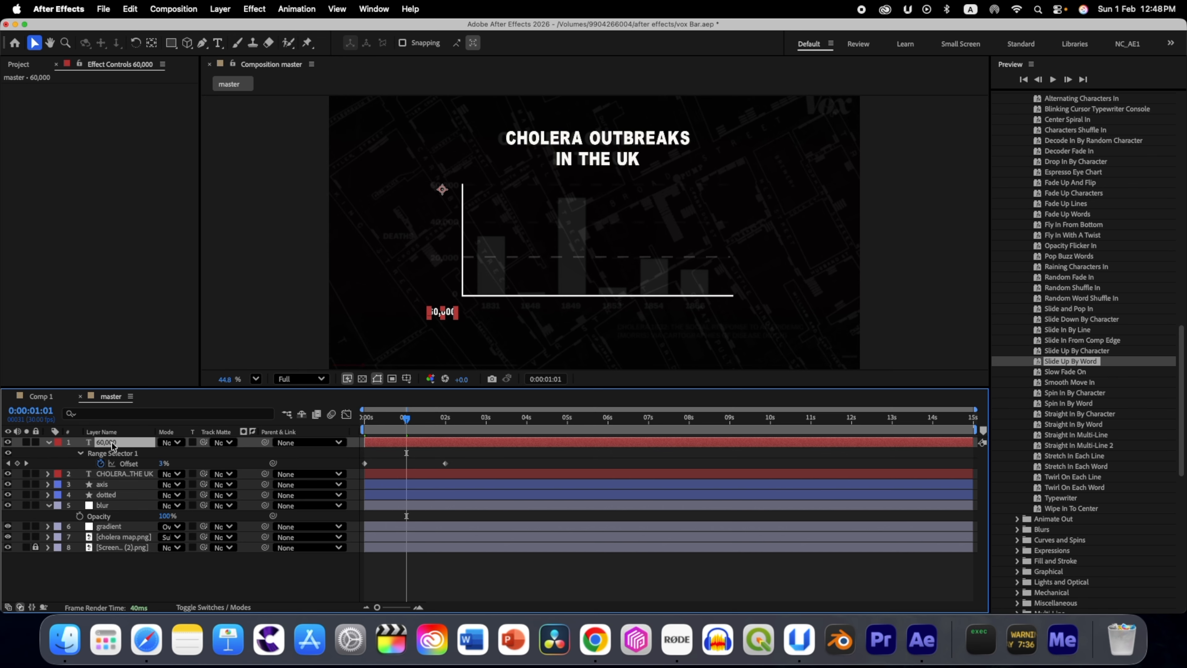
pyautogui.click(357, 423)
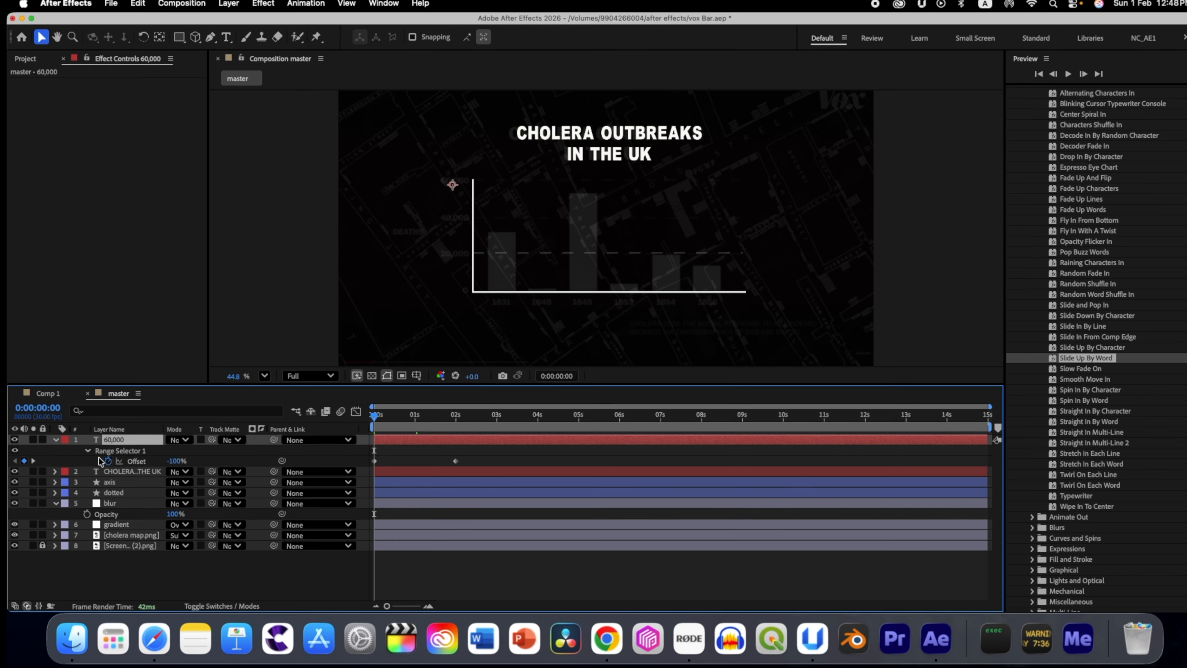